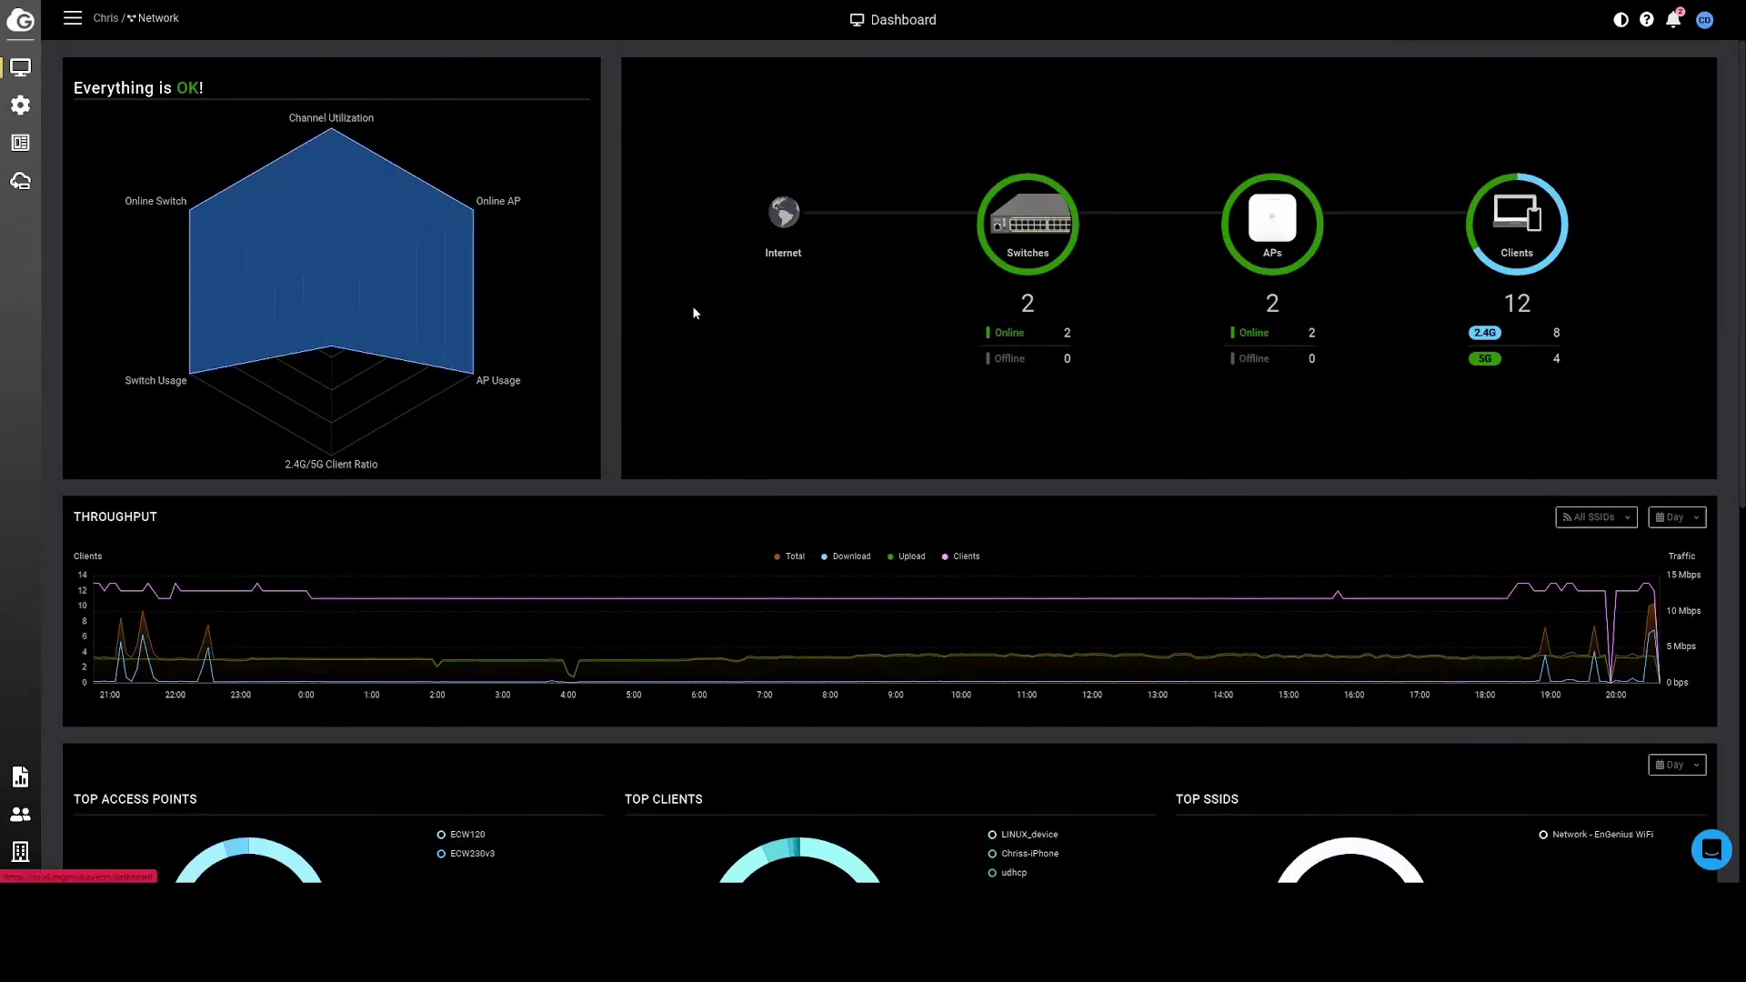
{"action": "mouse_move", "coordinate": [316, 233]}
{"action": "left_click", "coordinate": [1026, 227]}
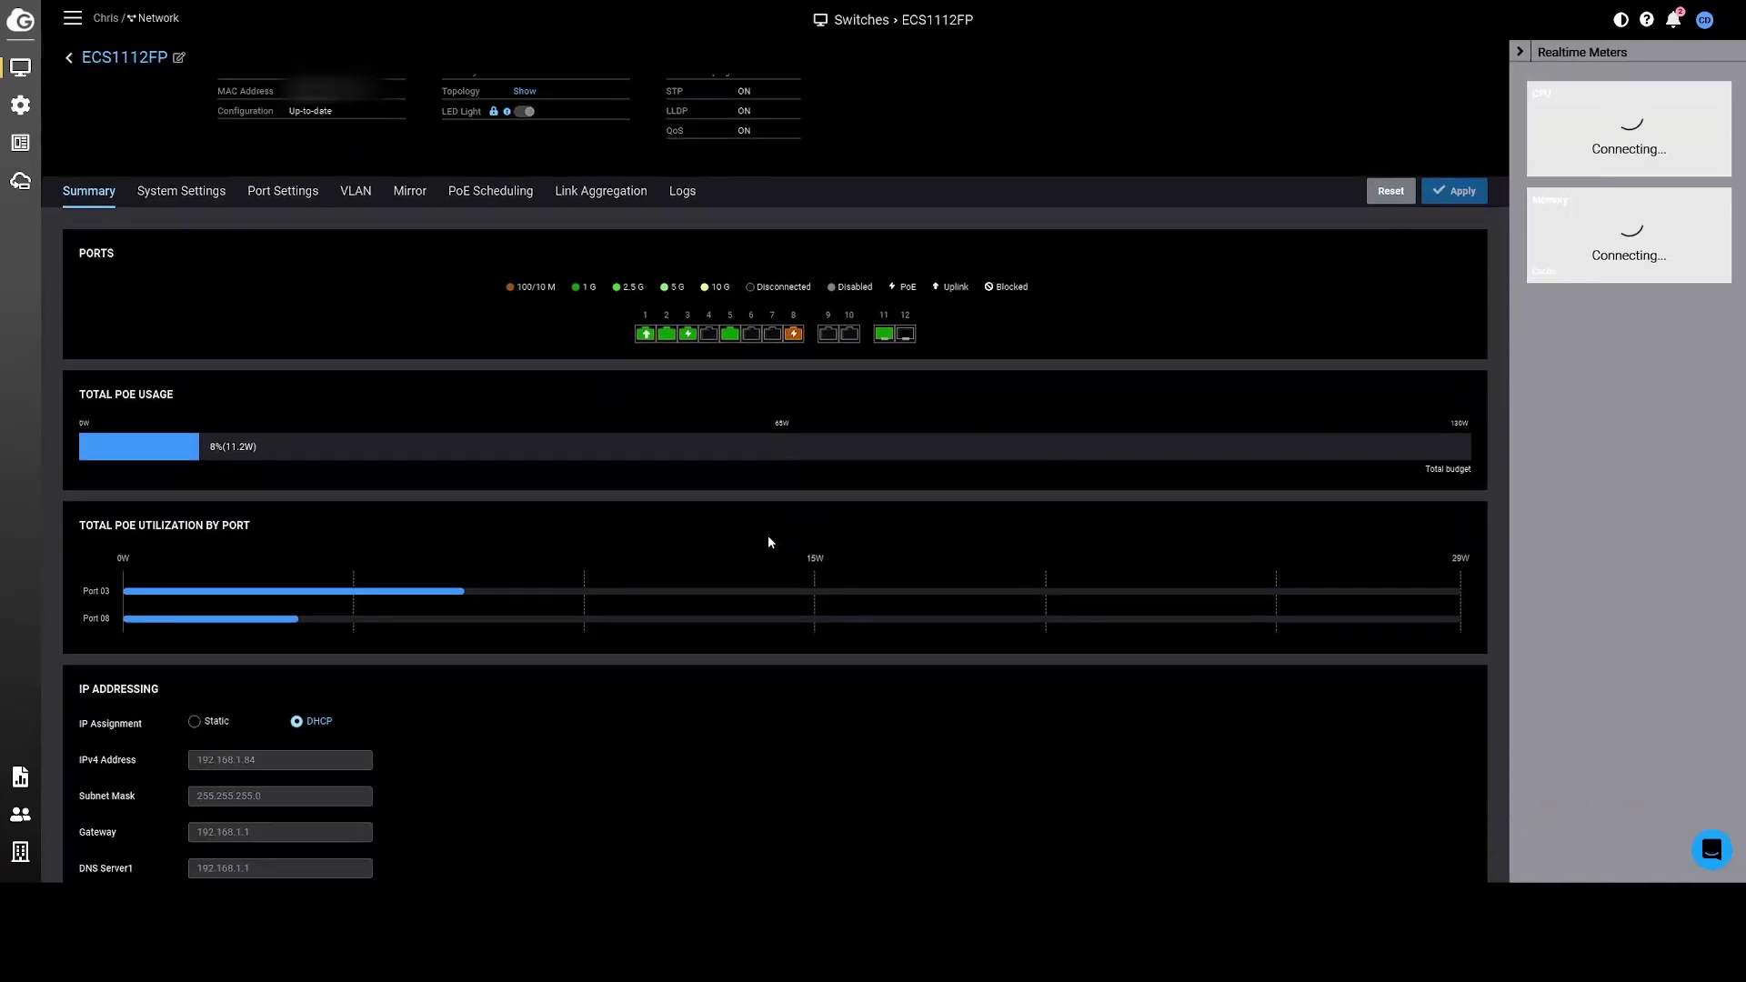
{"action": "scroll", "coordinate": [368, 385], "scroll_direction": "up", "scroll_amount": 1}
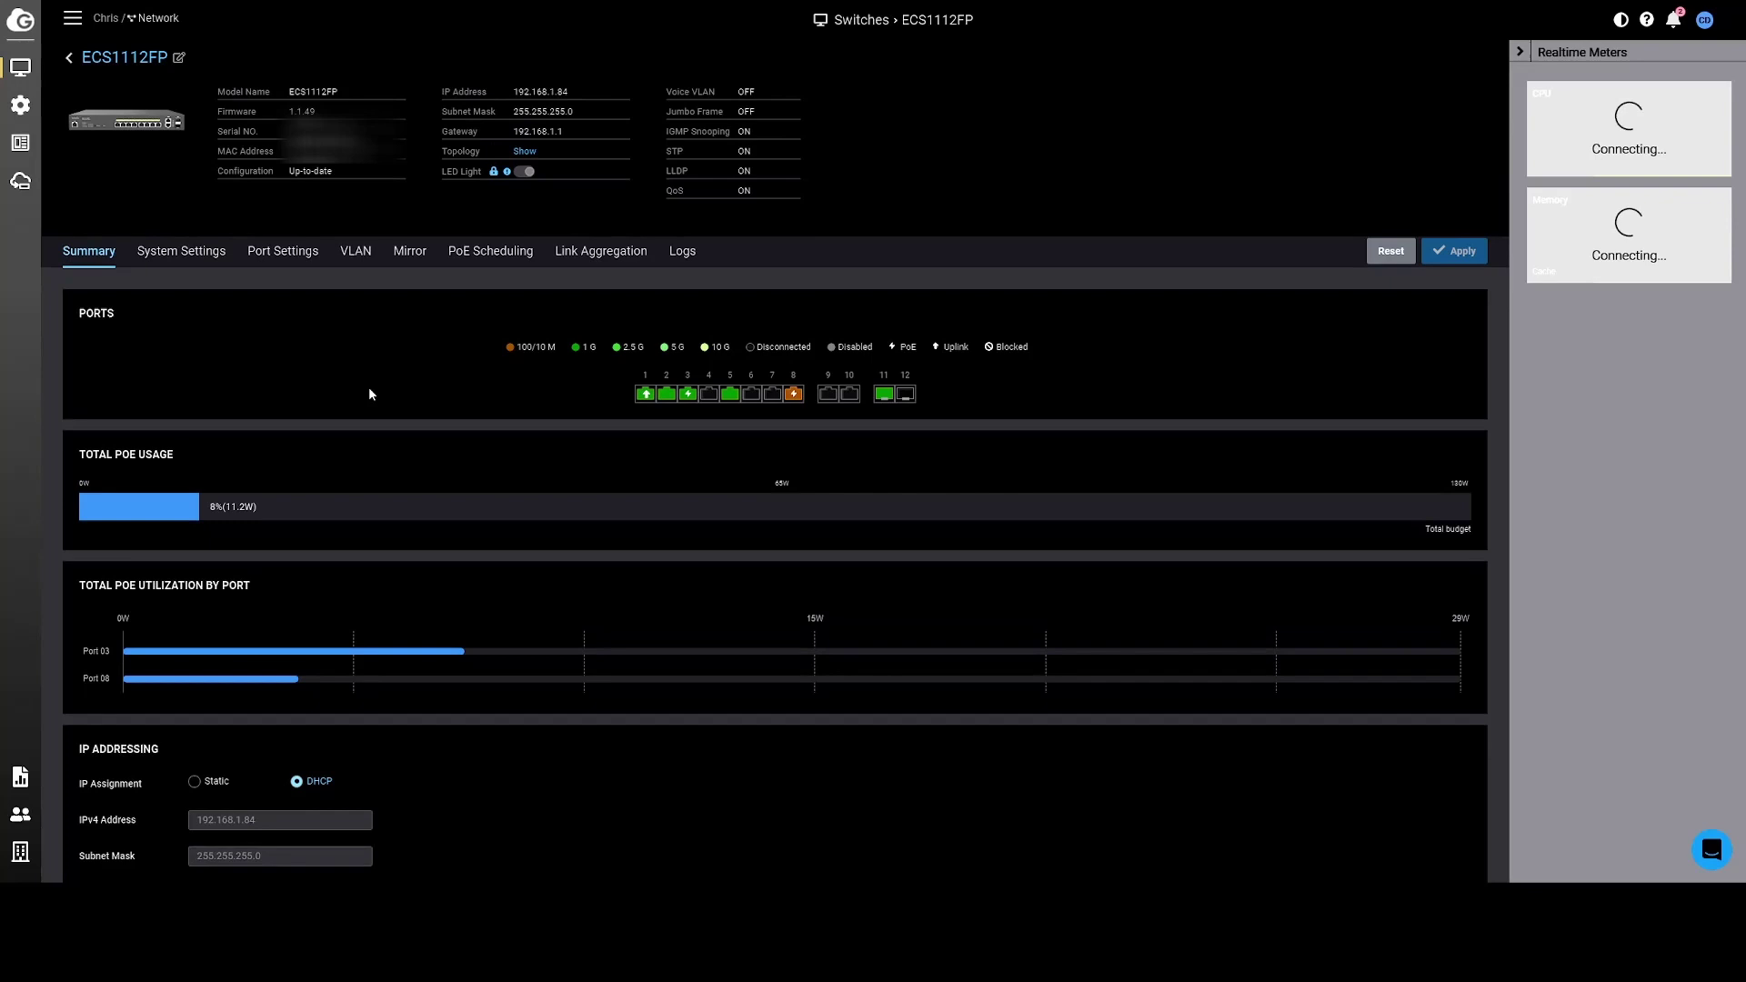
{"action": "left_click", "coordinate": [205, 266]}
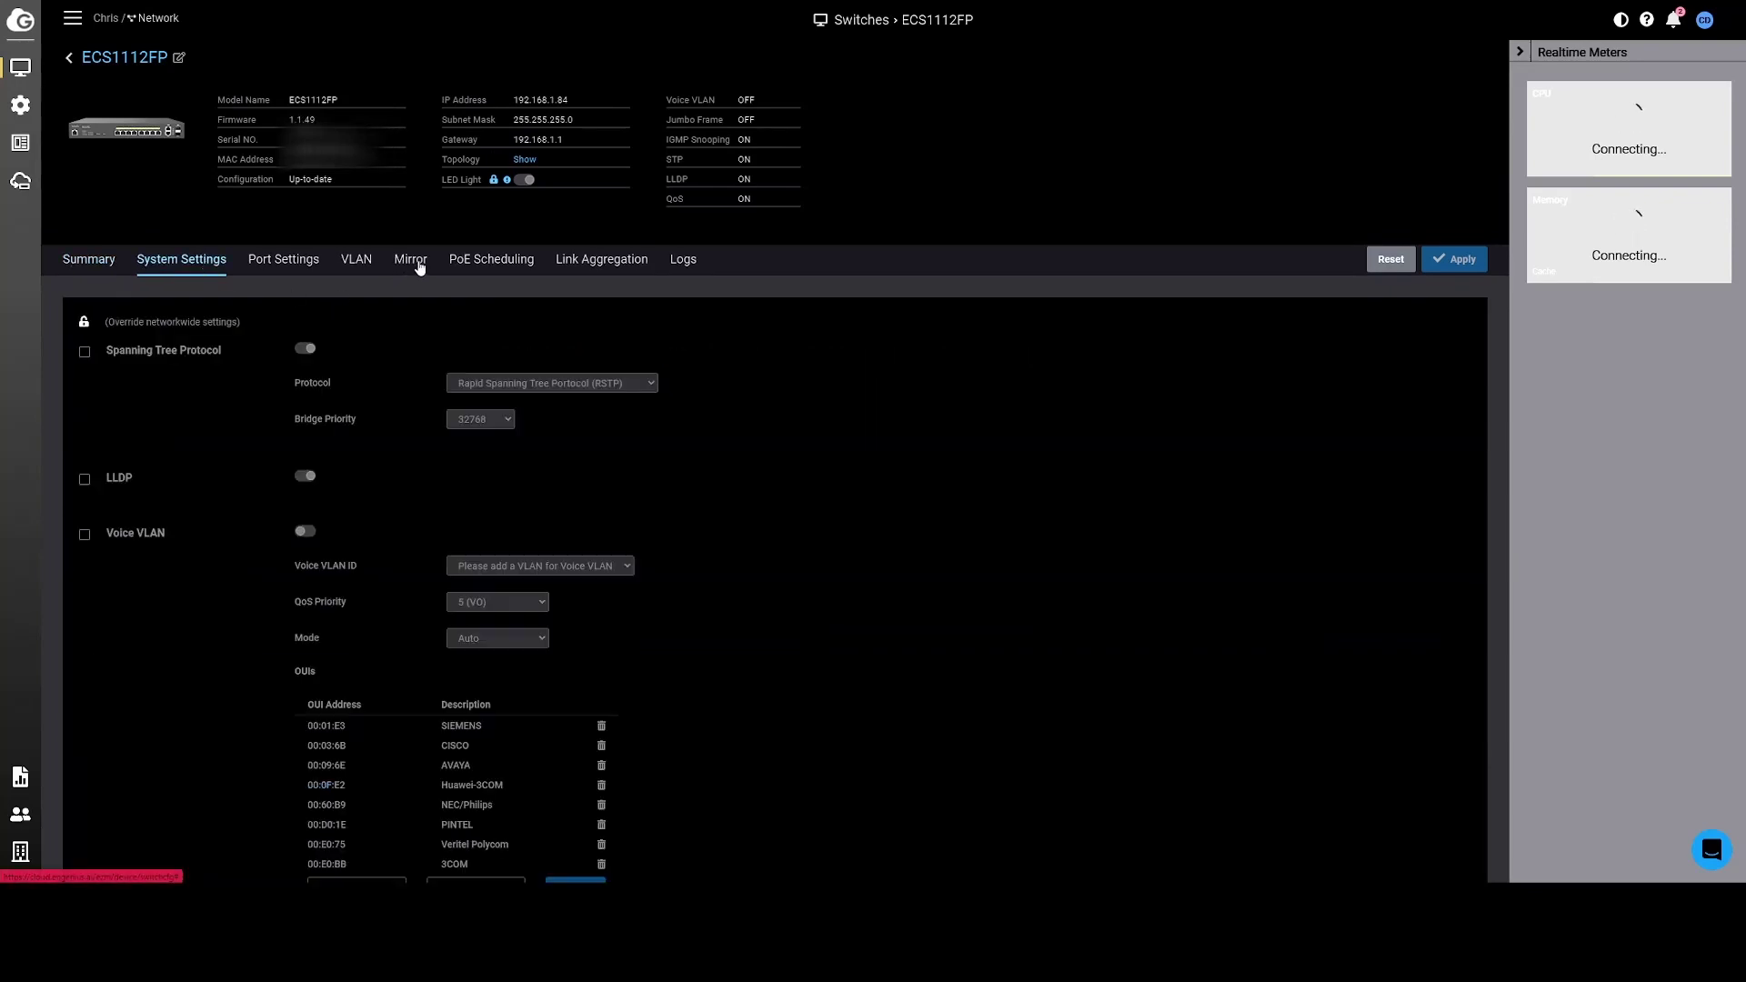
{"action": "left_click", "coordinate": [297, 264]}
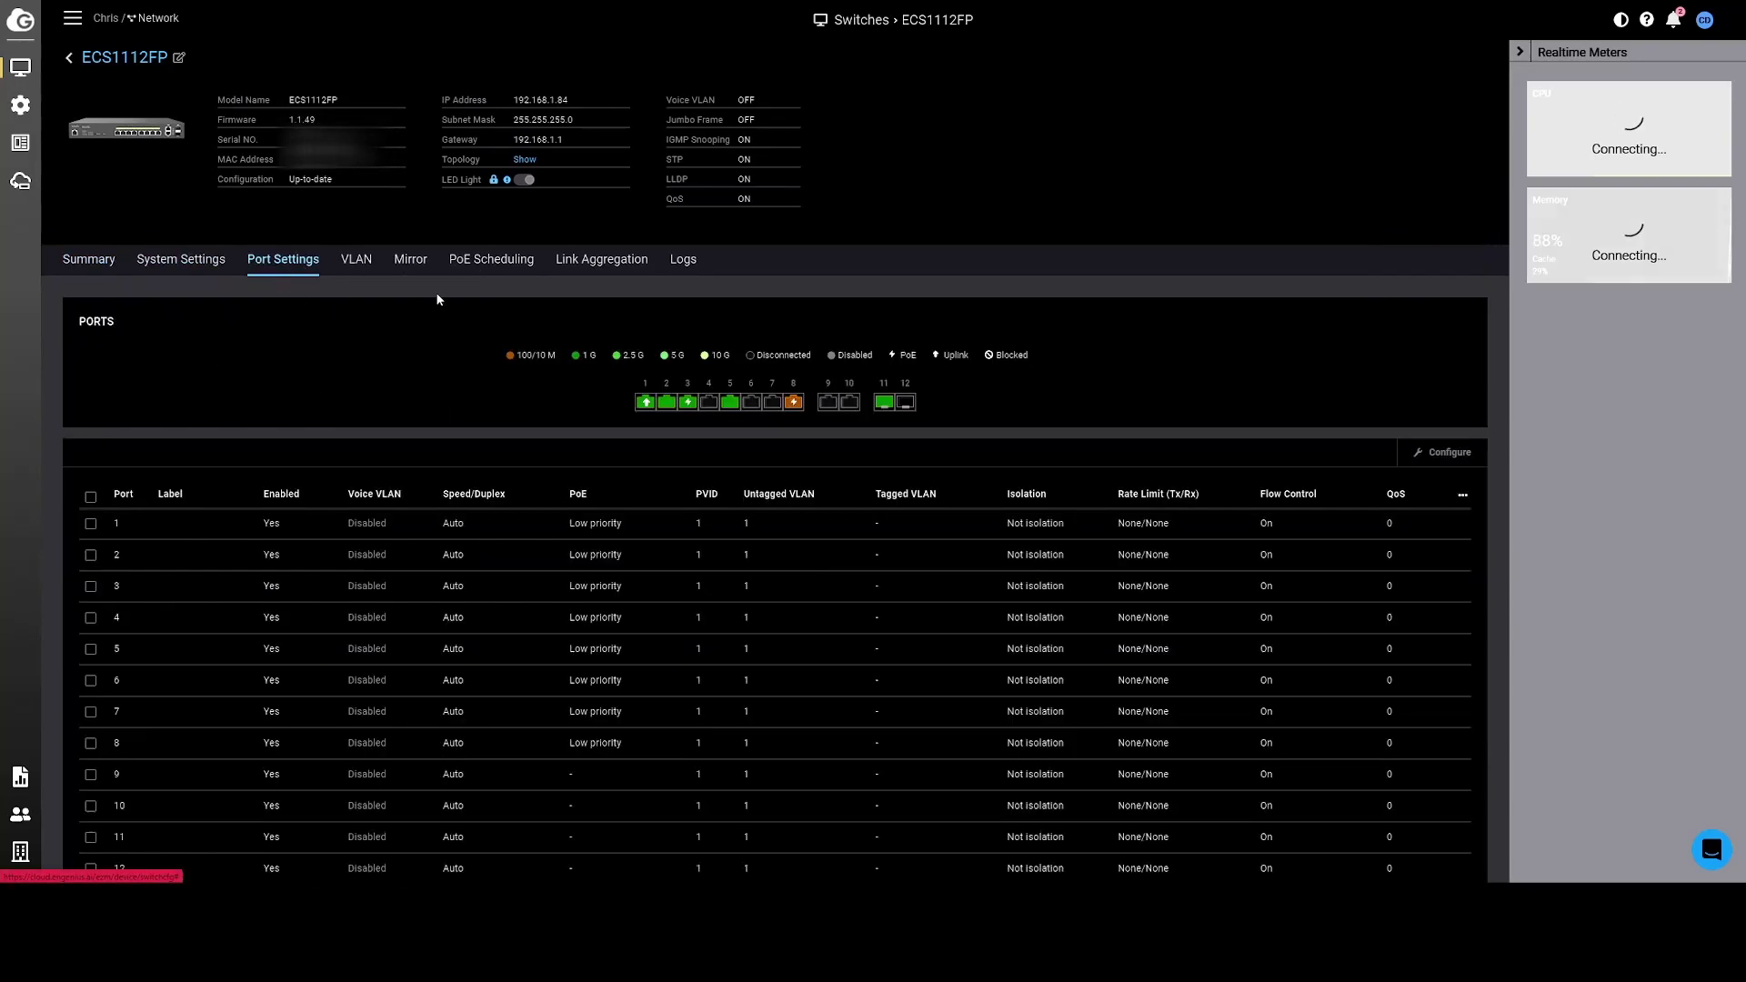
{"action": "left_click", "coordinate": [508, 266]}
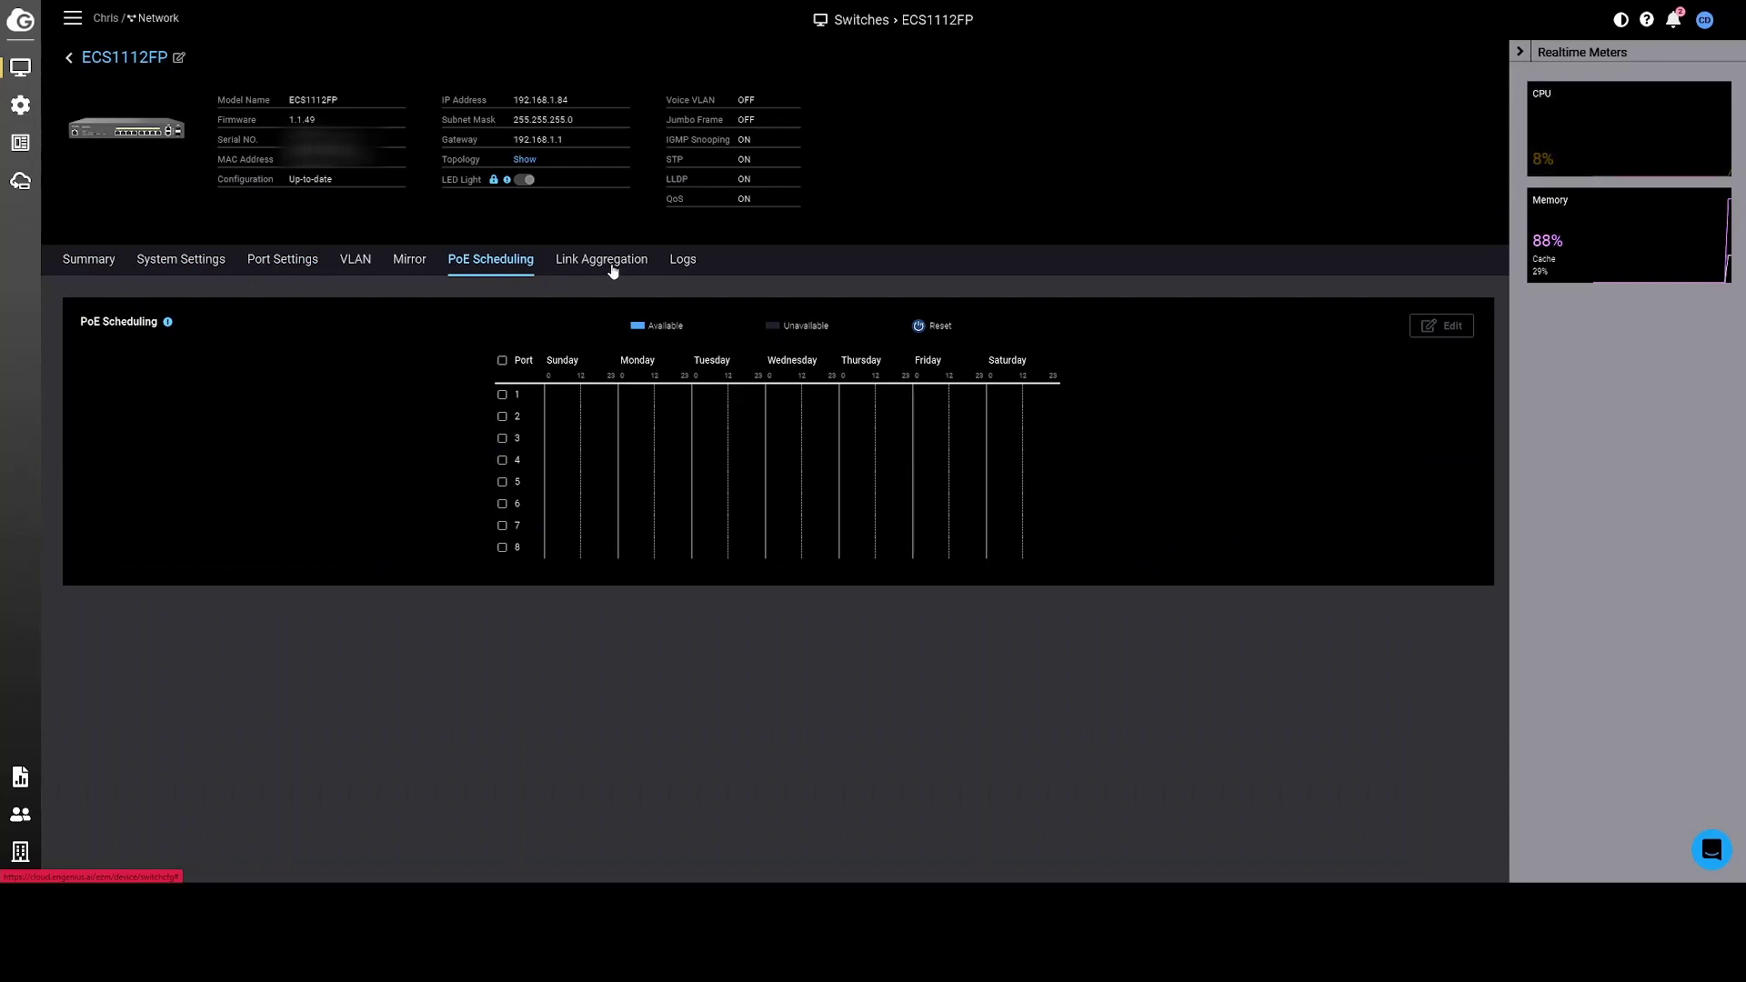
{"action": "left_click", "coordinate": [604, 264]}
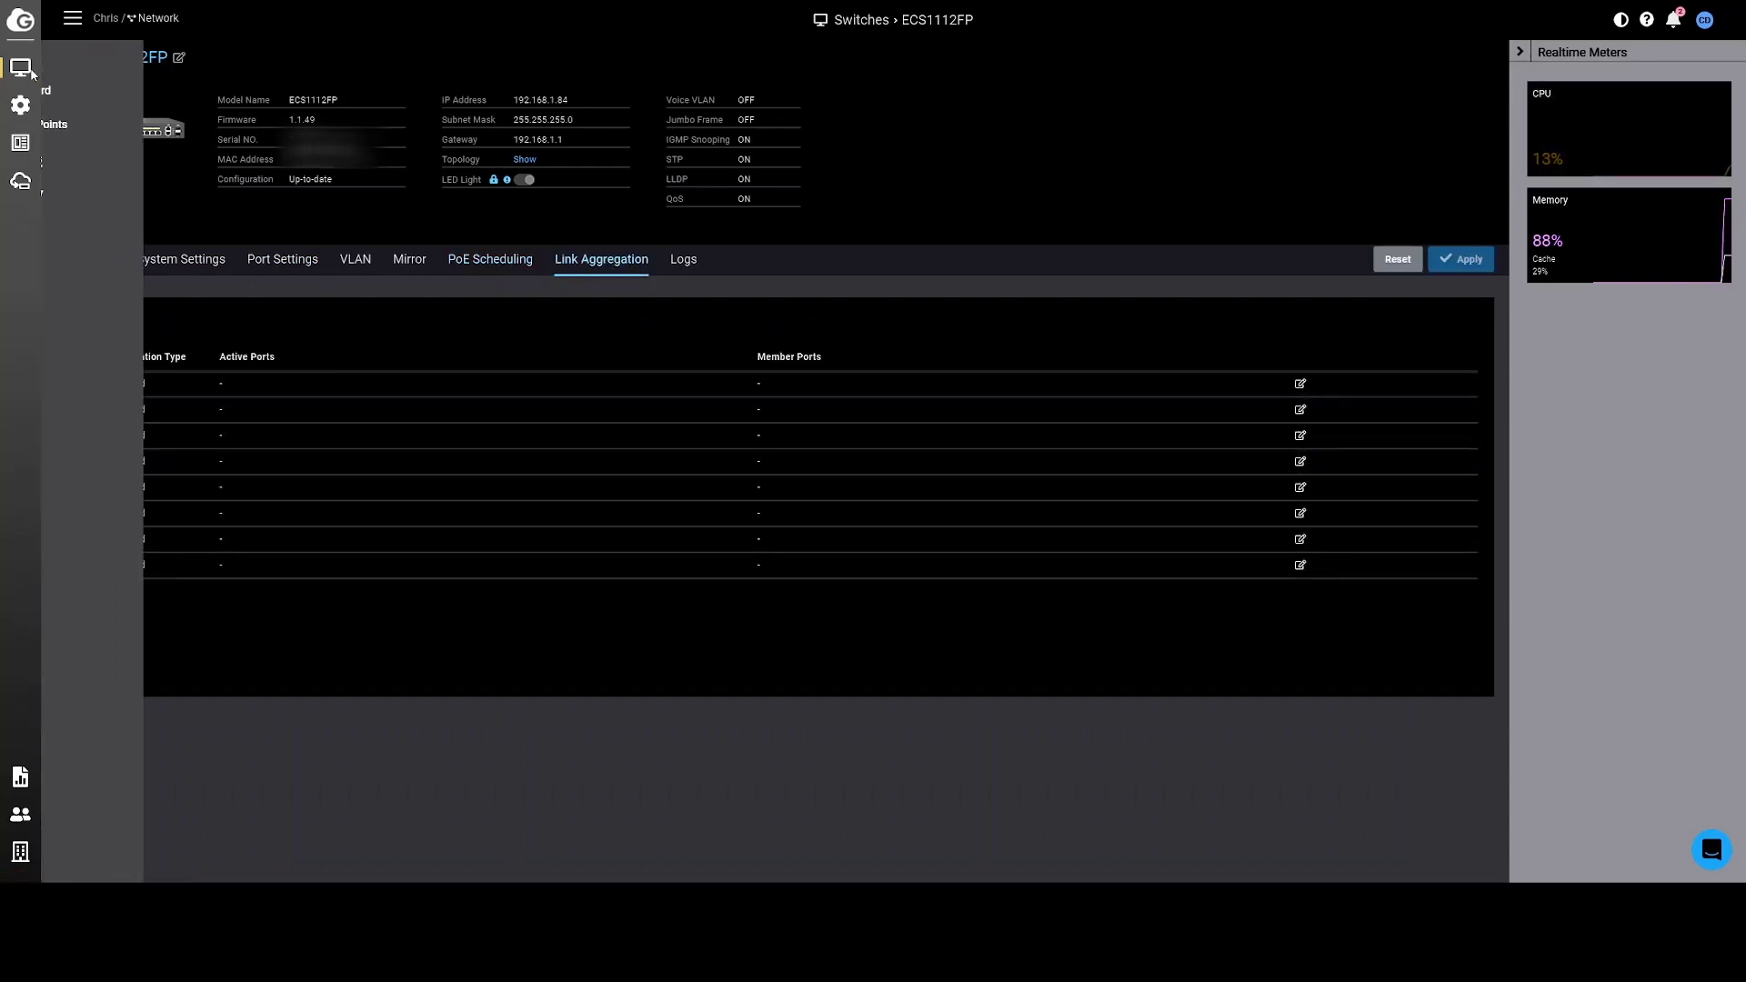
{"action": "left_click", "coordinate": [74, 88]}
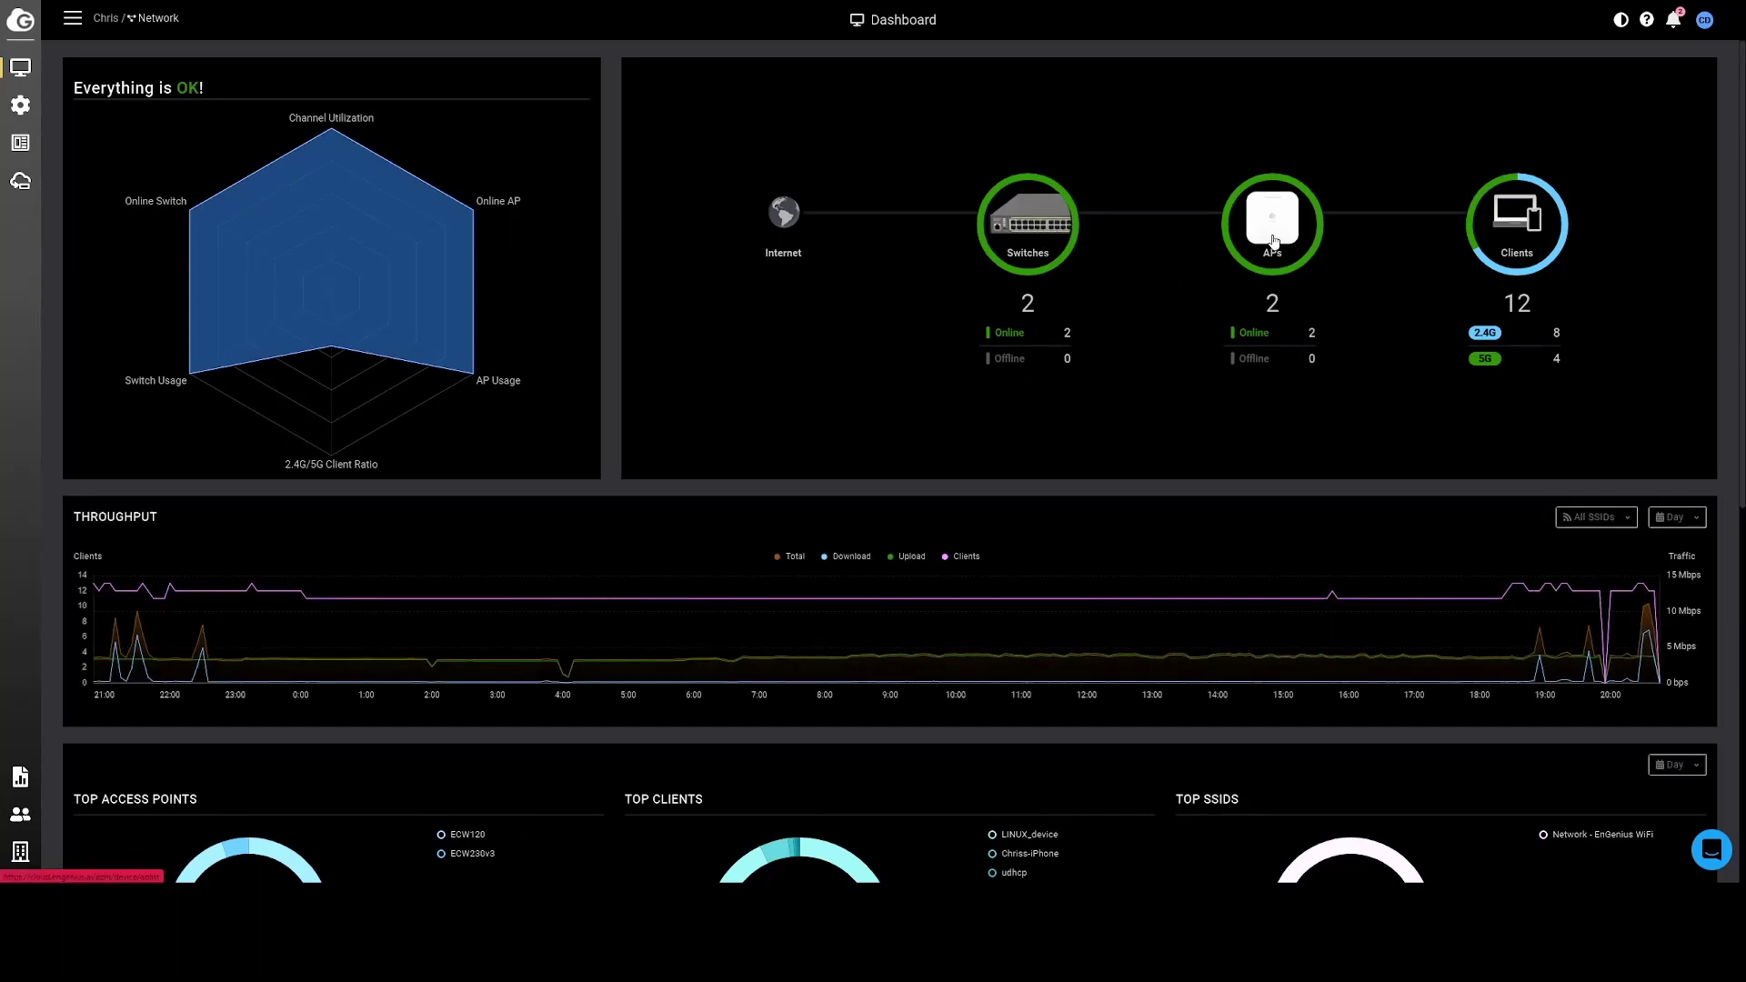
- Open the ECW230v3 access point's detail page from the APs list and blink its LED
{"action": "left_click", "coordinate": [1273, 239]}
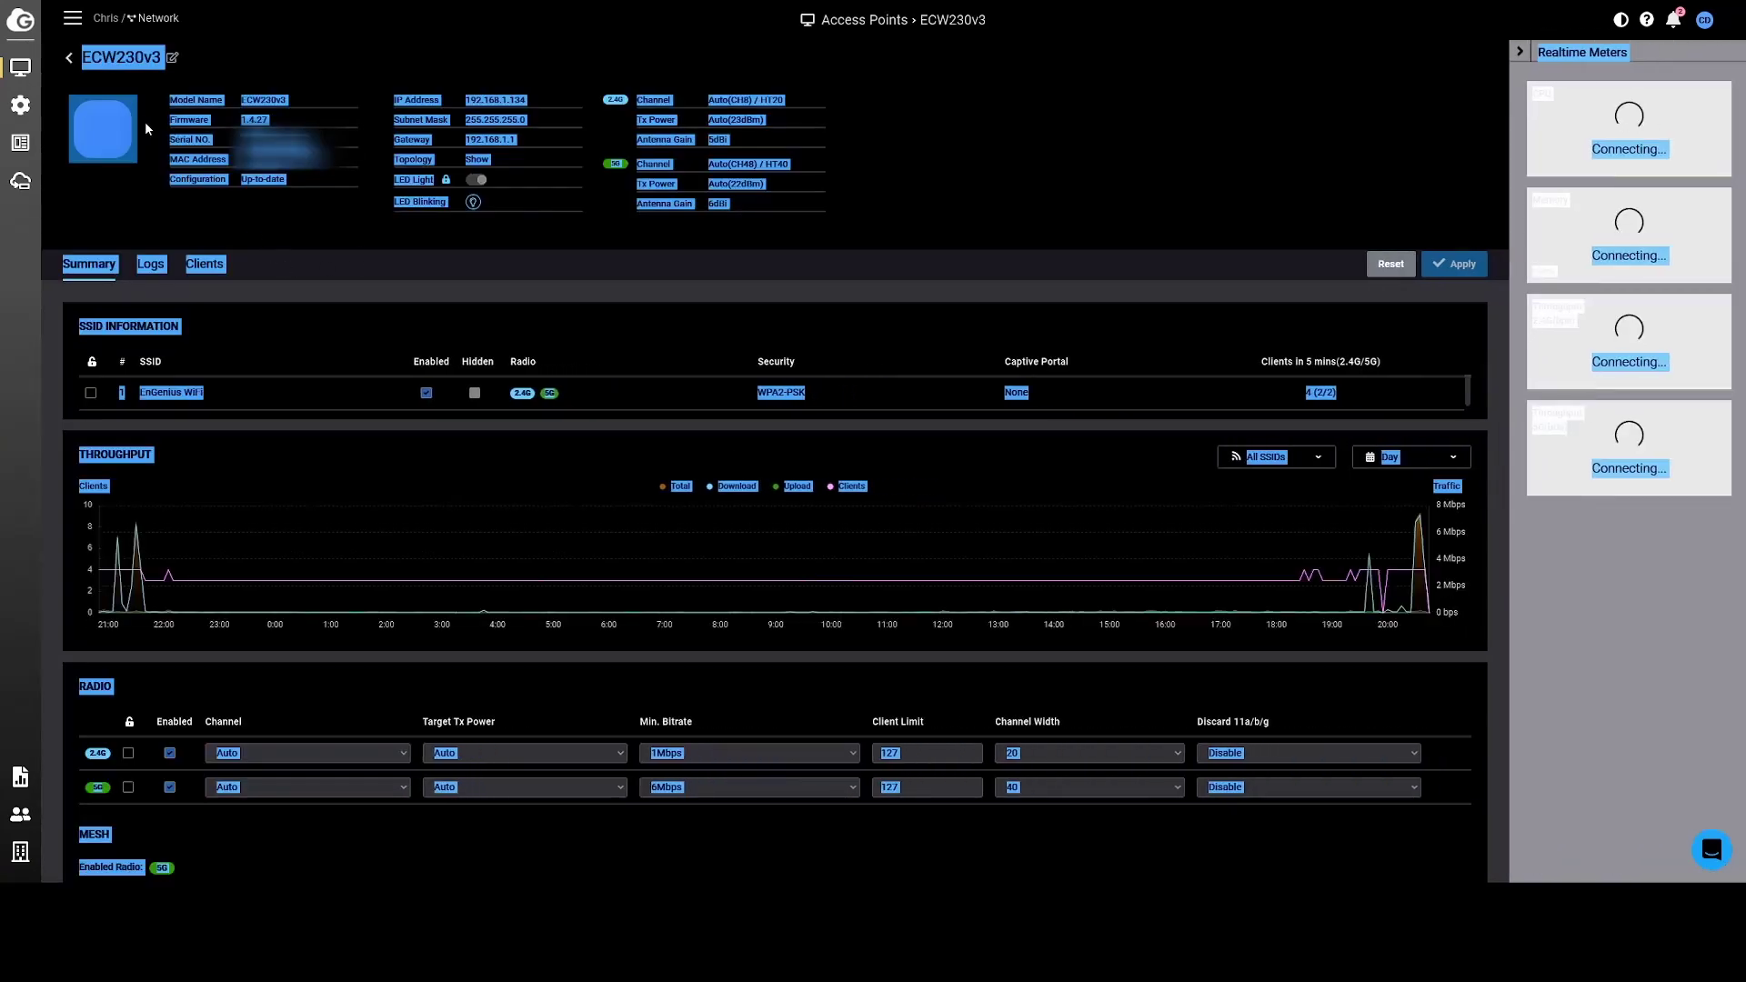
{"action": "left_click", "coordinate": [1005, 161]}
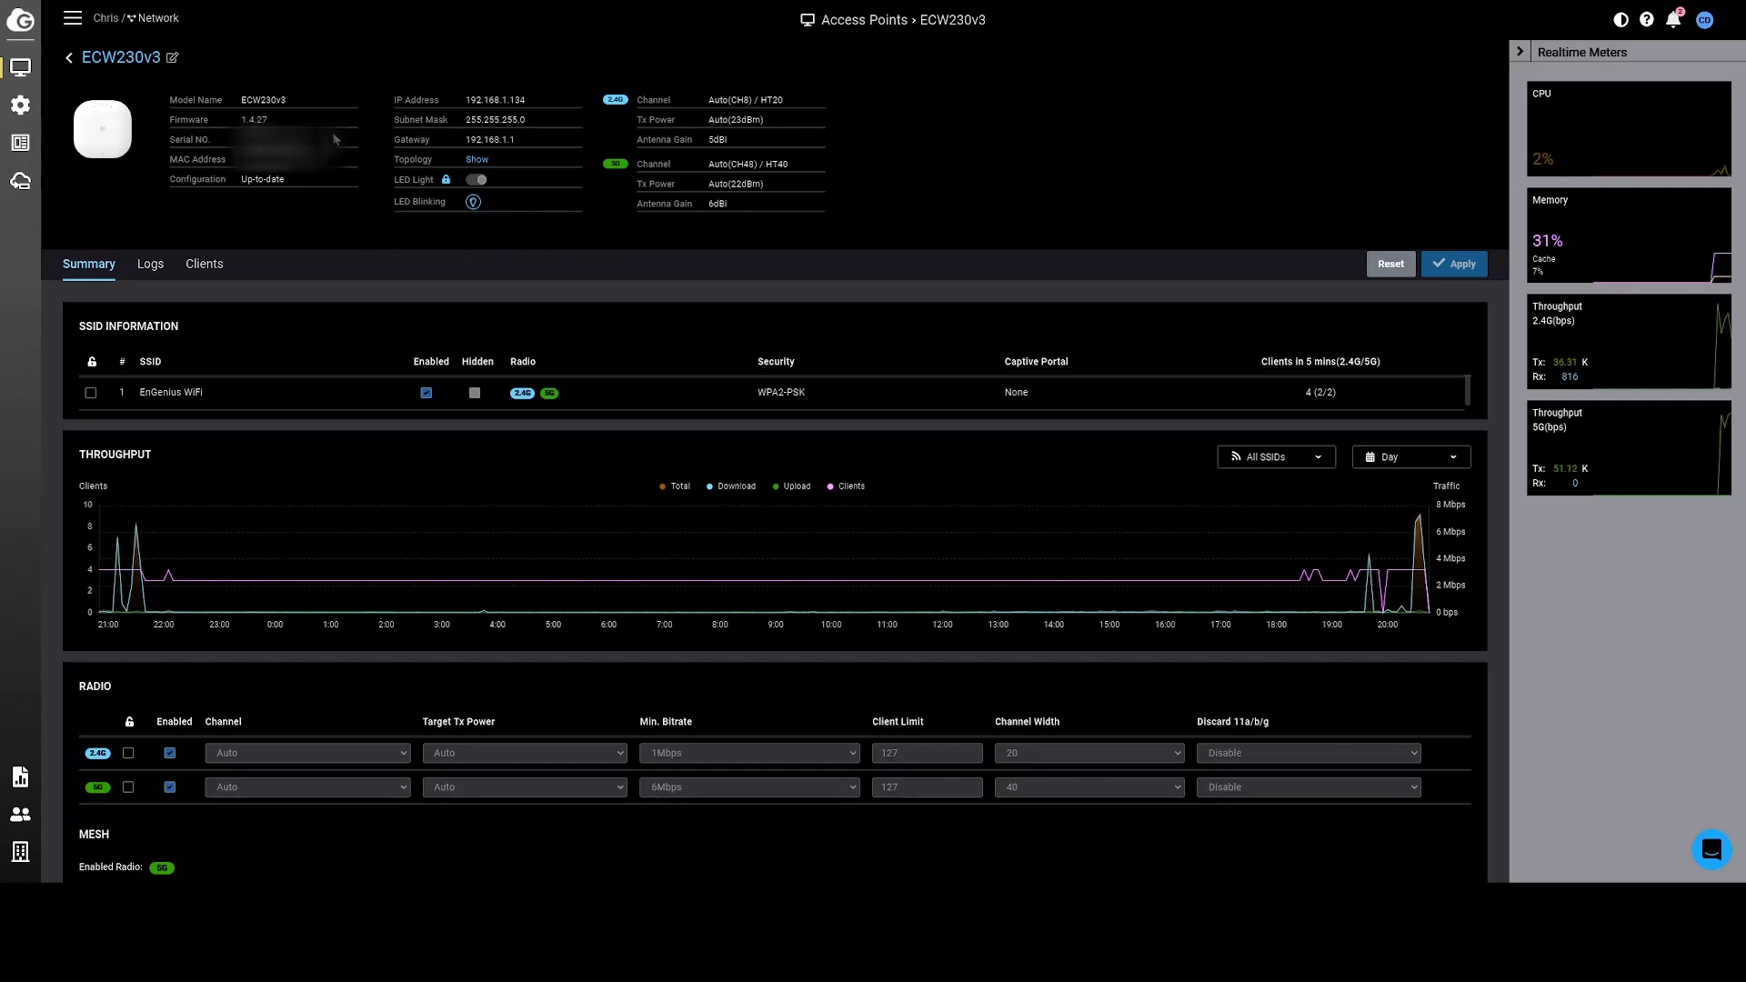
{"action": "left_click", "coordinate": [474, 202]}
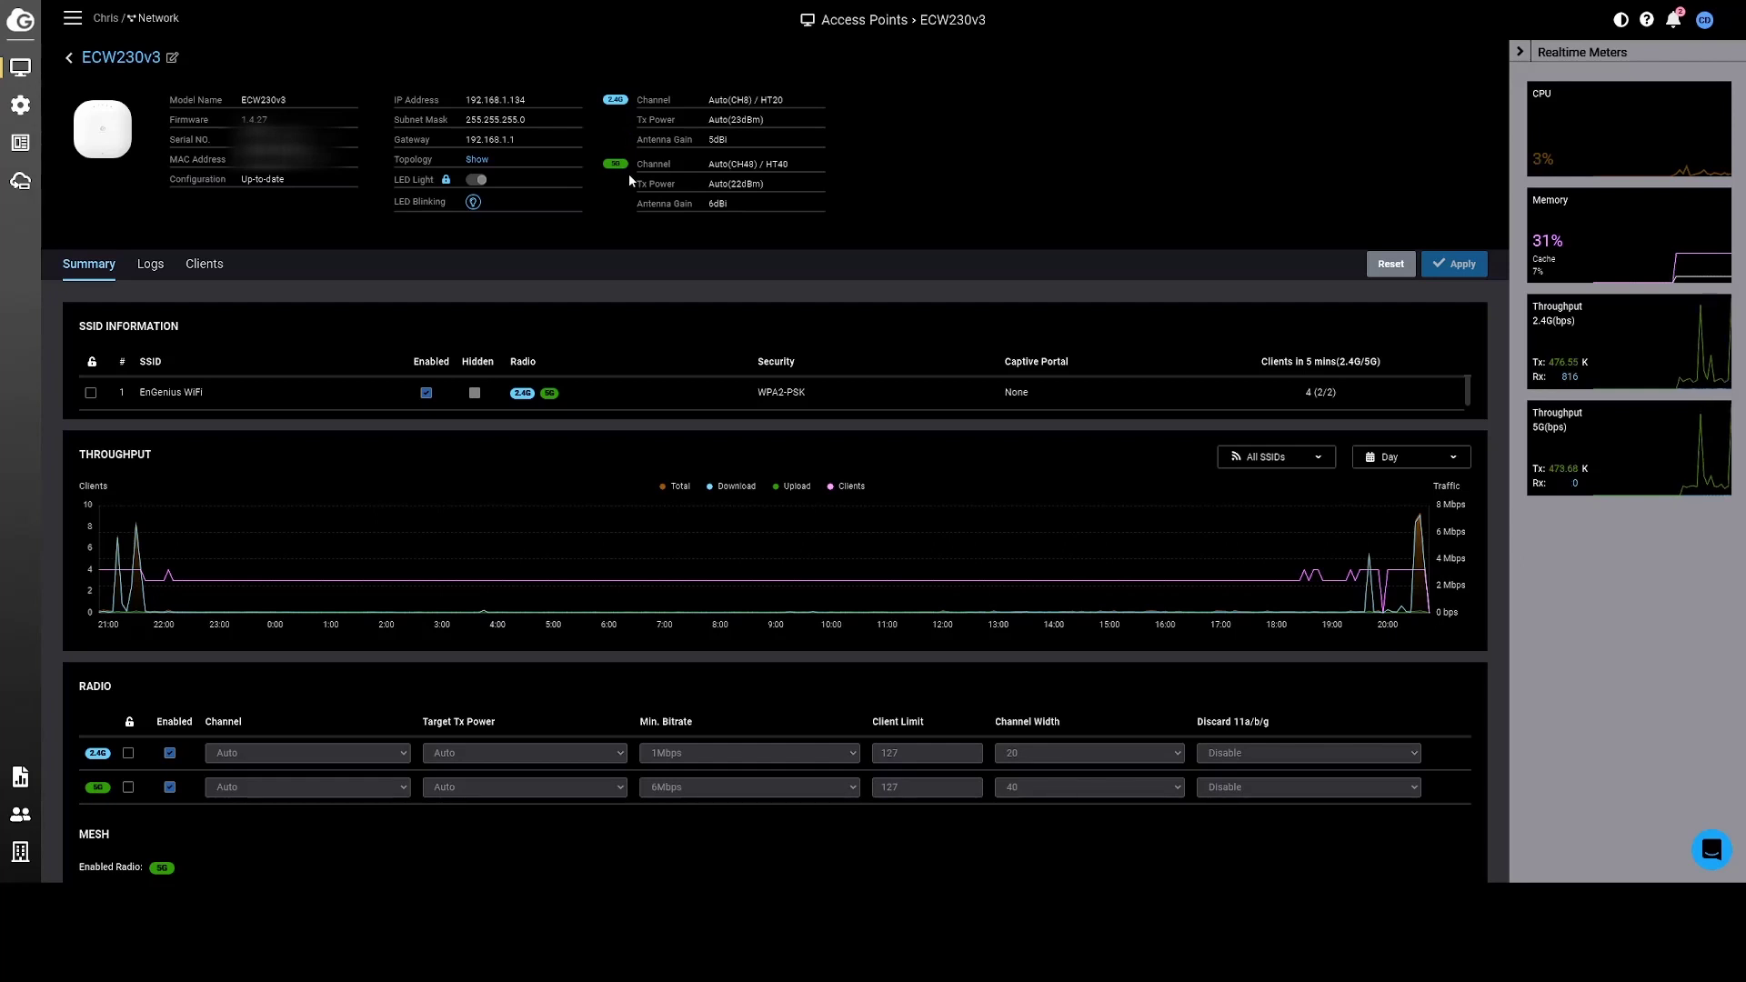
{"action": "left_click", "coordinate": [206, 265]}
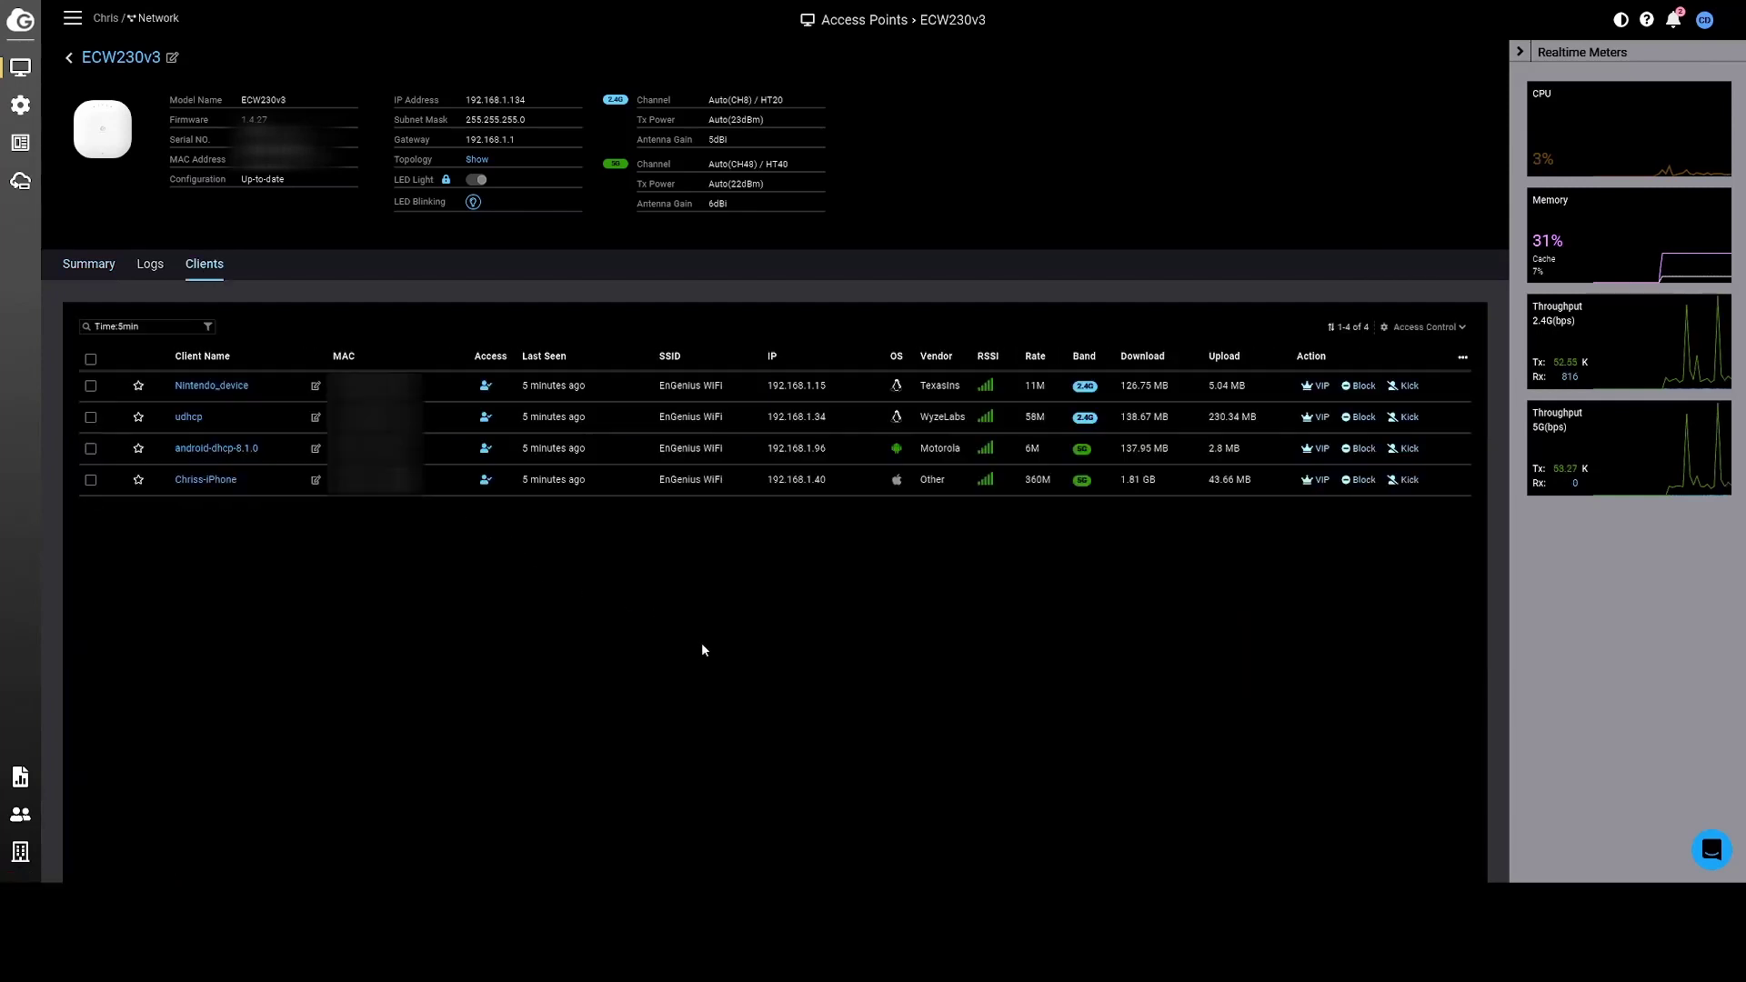
{"action": "scroll", "coordinate": [706, 646], "scroll_direction": "down", "scroll_amount": 1}
{"action": "scroll", "coordinate": [705, 645], "scroll_direction": "up", "scroll_amount": 1}
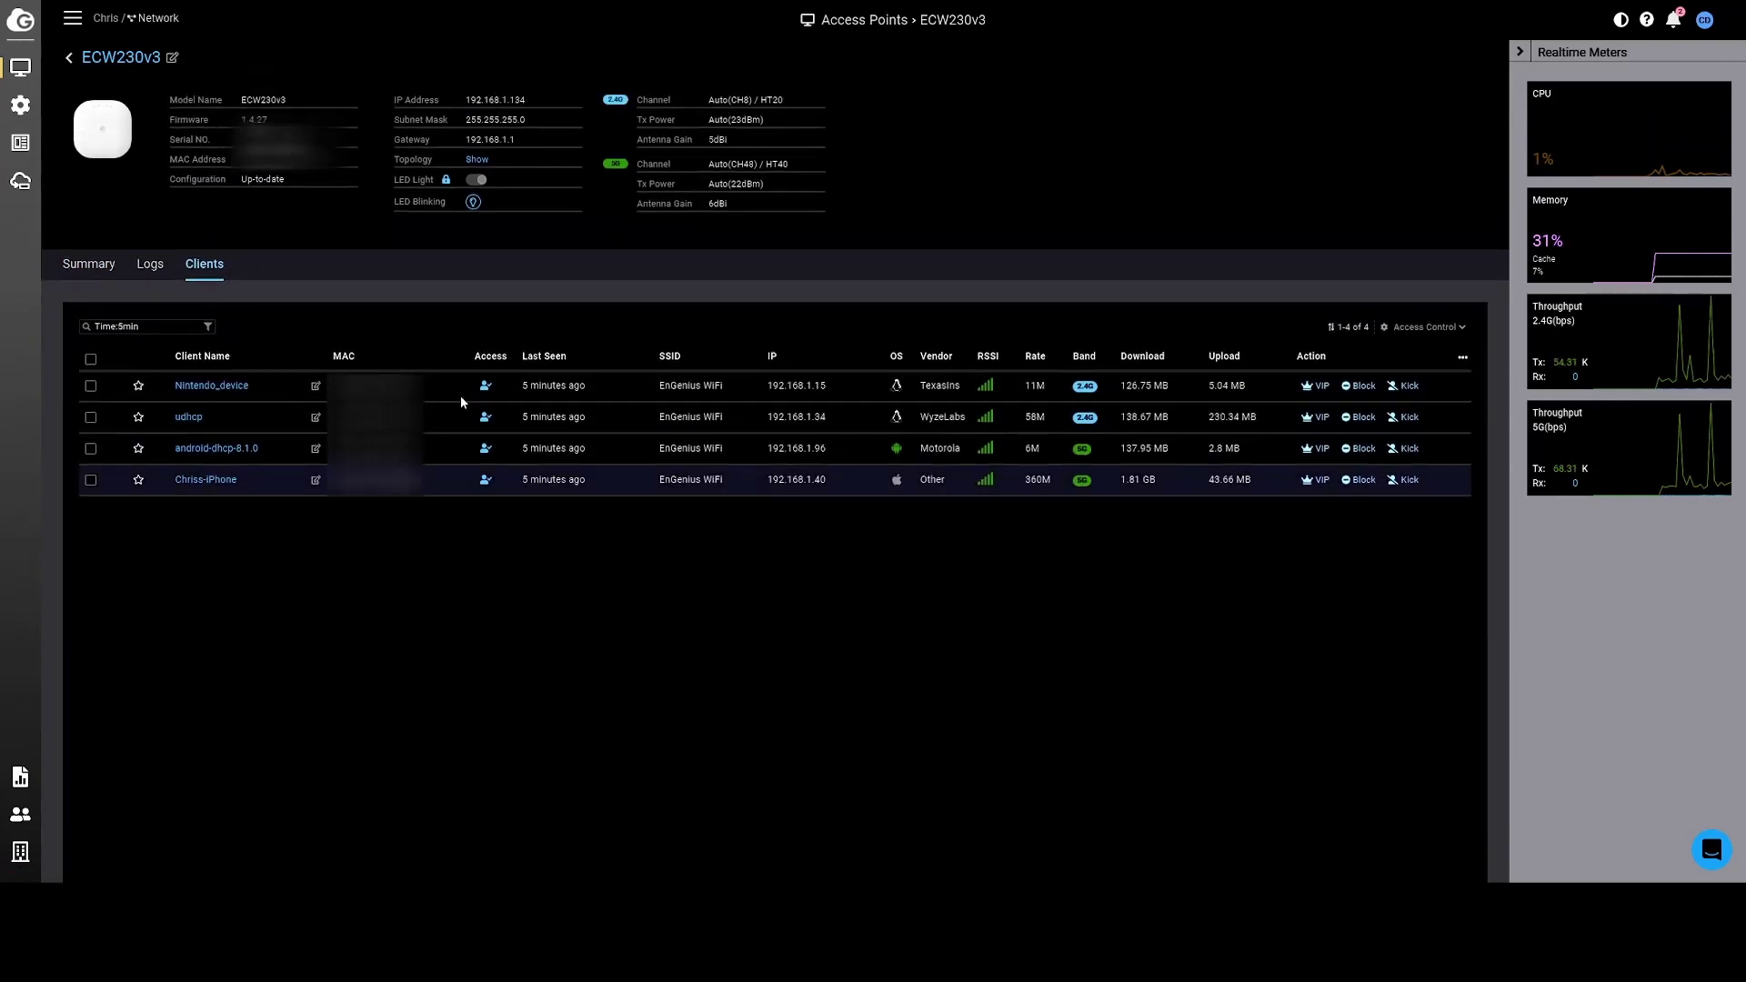
{"action": "left_click", "coordinate": [89, 267]}
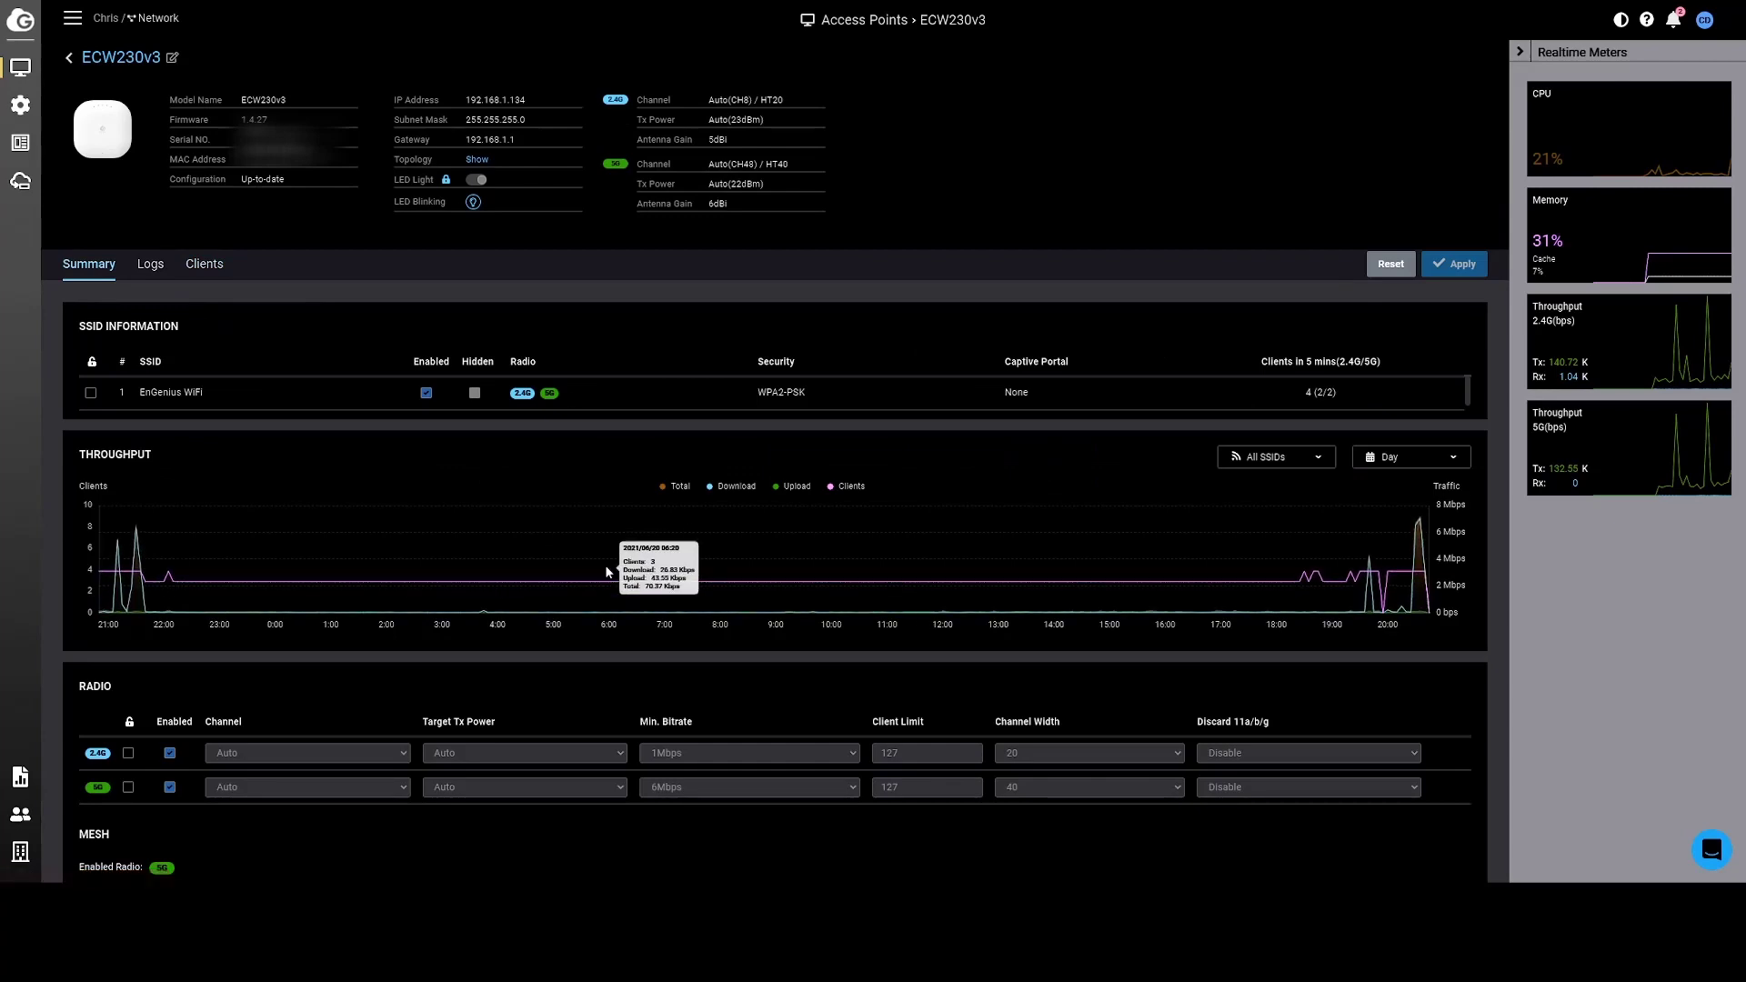
{"action": "scroll", "coordinate": [609, 571], "scroll_direction": "down", "scroll_amount": 3}
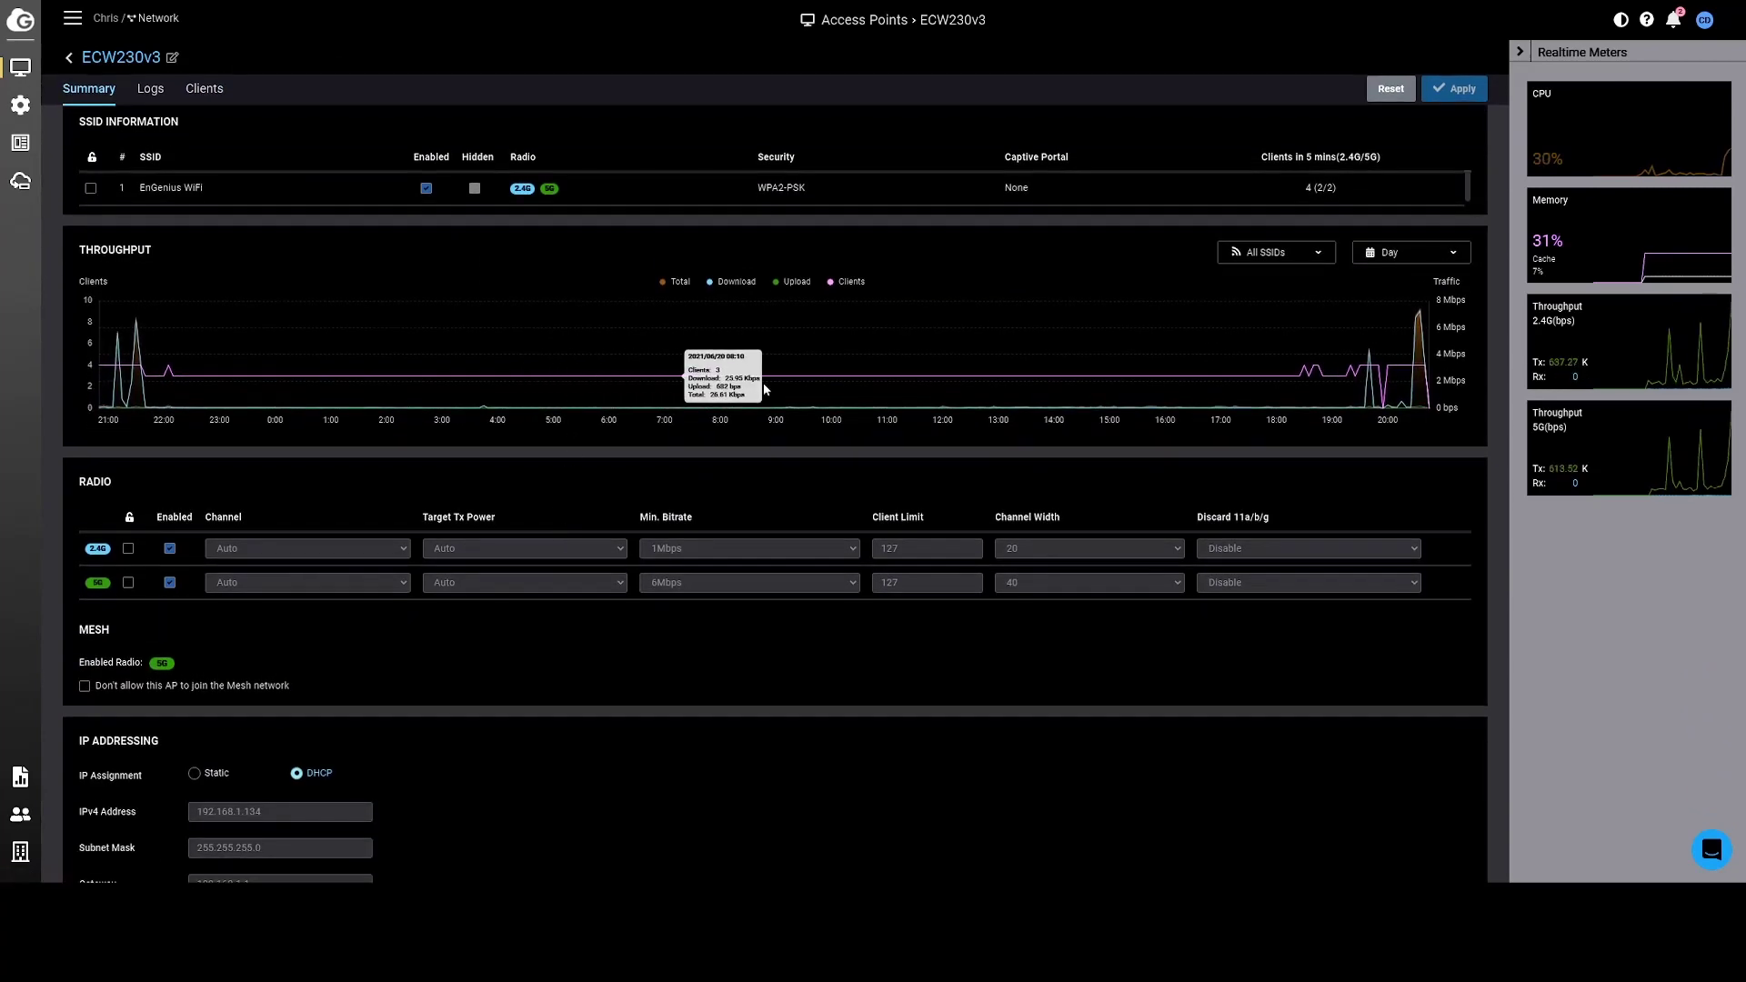
{"action": "scroll", "coordinate": [719, 637], "scroll_direction": "down", "scroll_amount": 3}
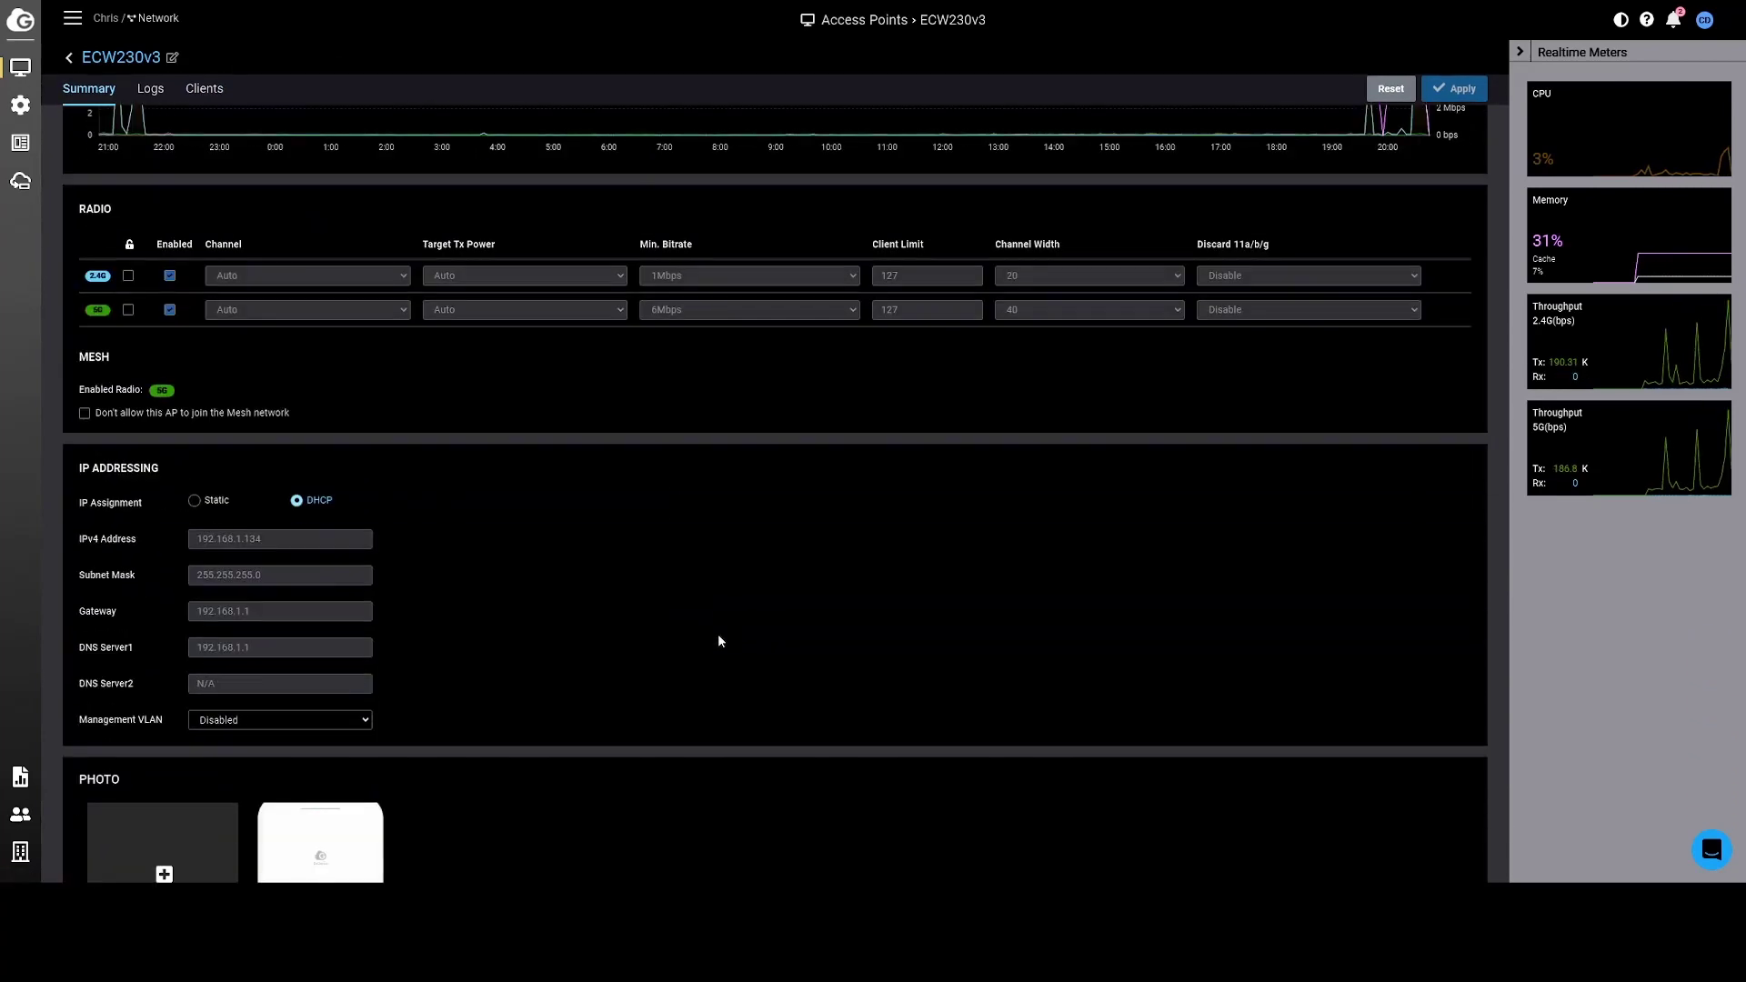
{"action": "scroll", "coordinate": [718, 641], "scroll_direction": "down", "scroll_amount": 1}
{"action": "scroll", "coordinate": [678, 654], "scroll_direction": "up", "scroll_amount": 2}
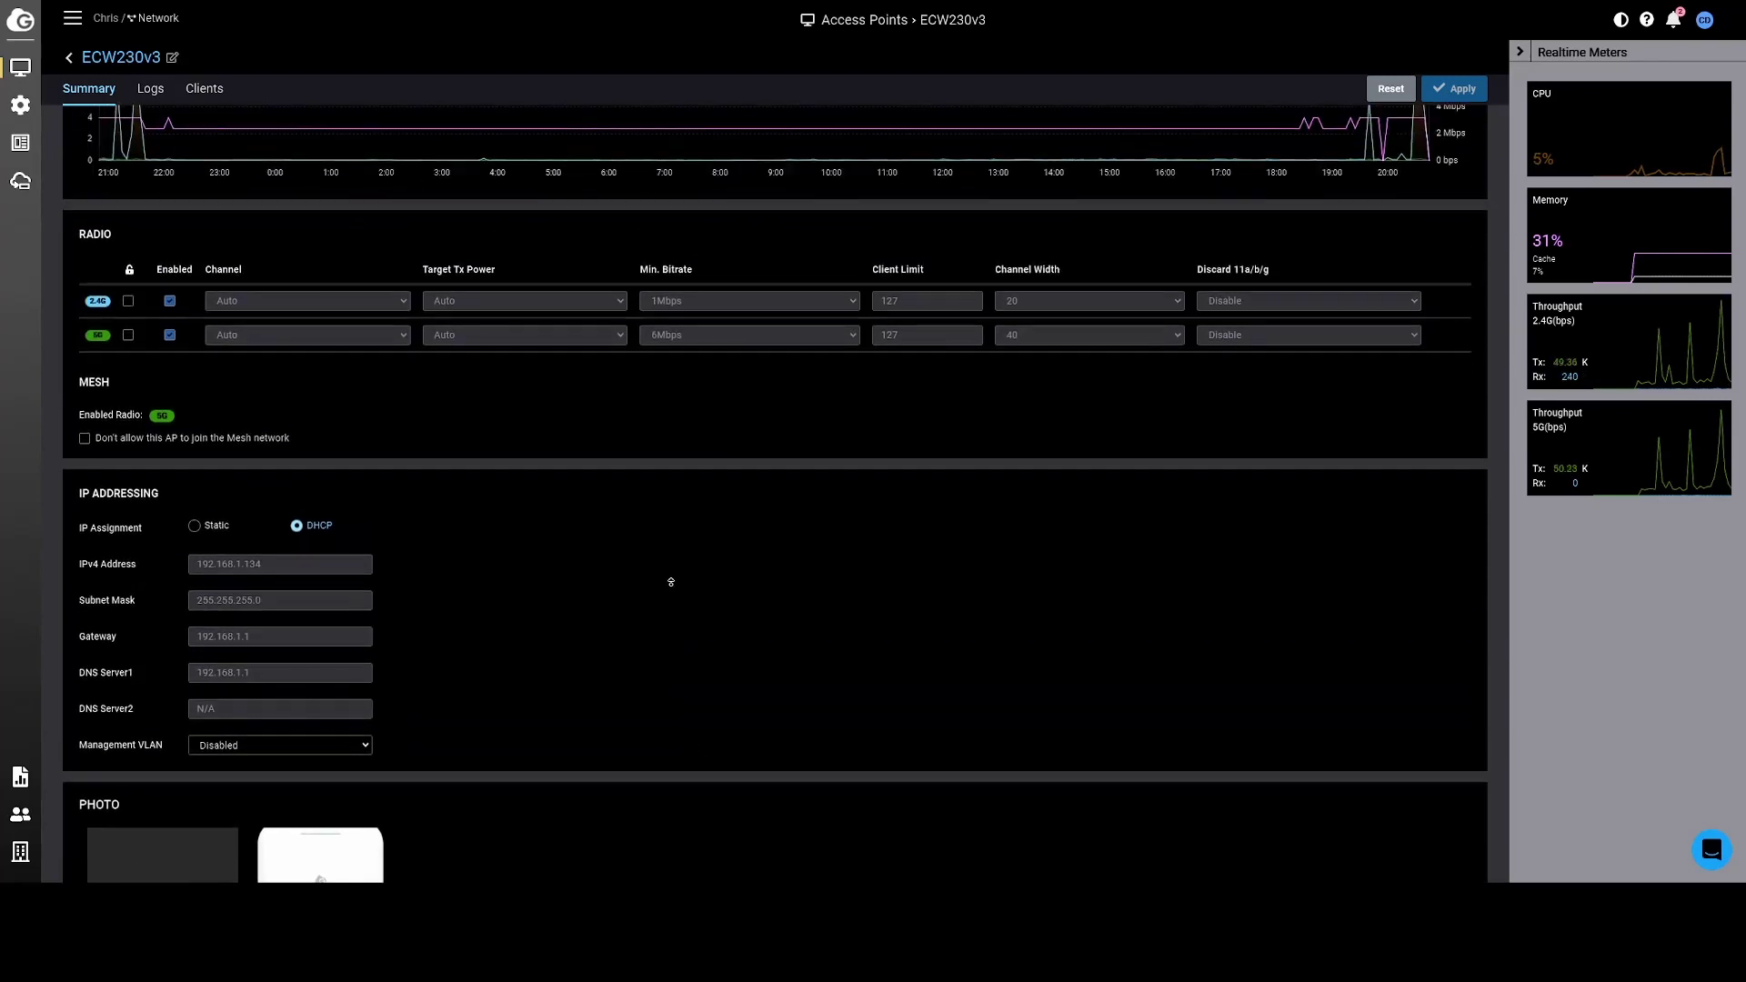
{"action": "scroll", "coordinate": [672, 582], "scroll_direction": "up", "scroll_amount": 5}
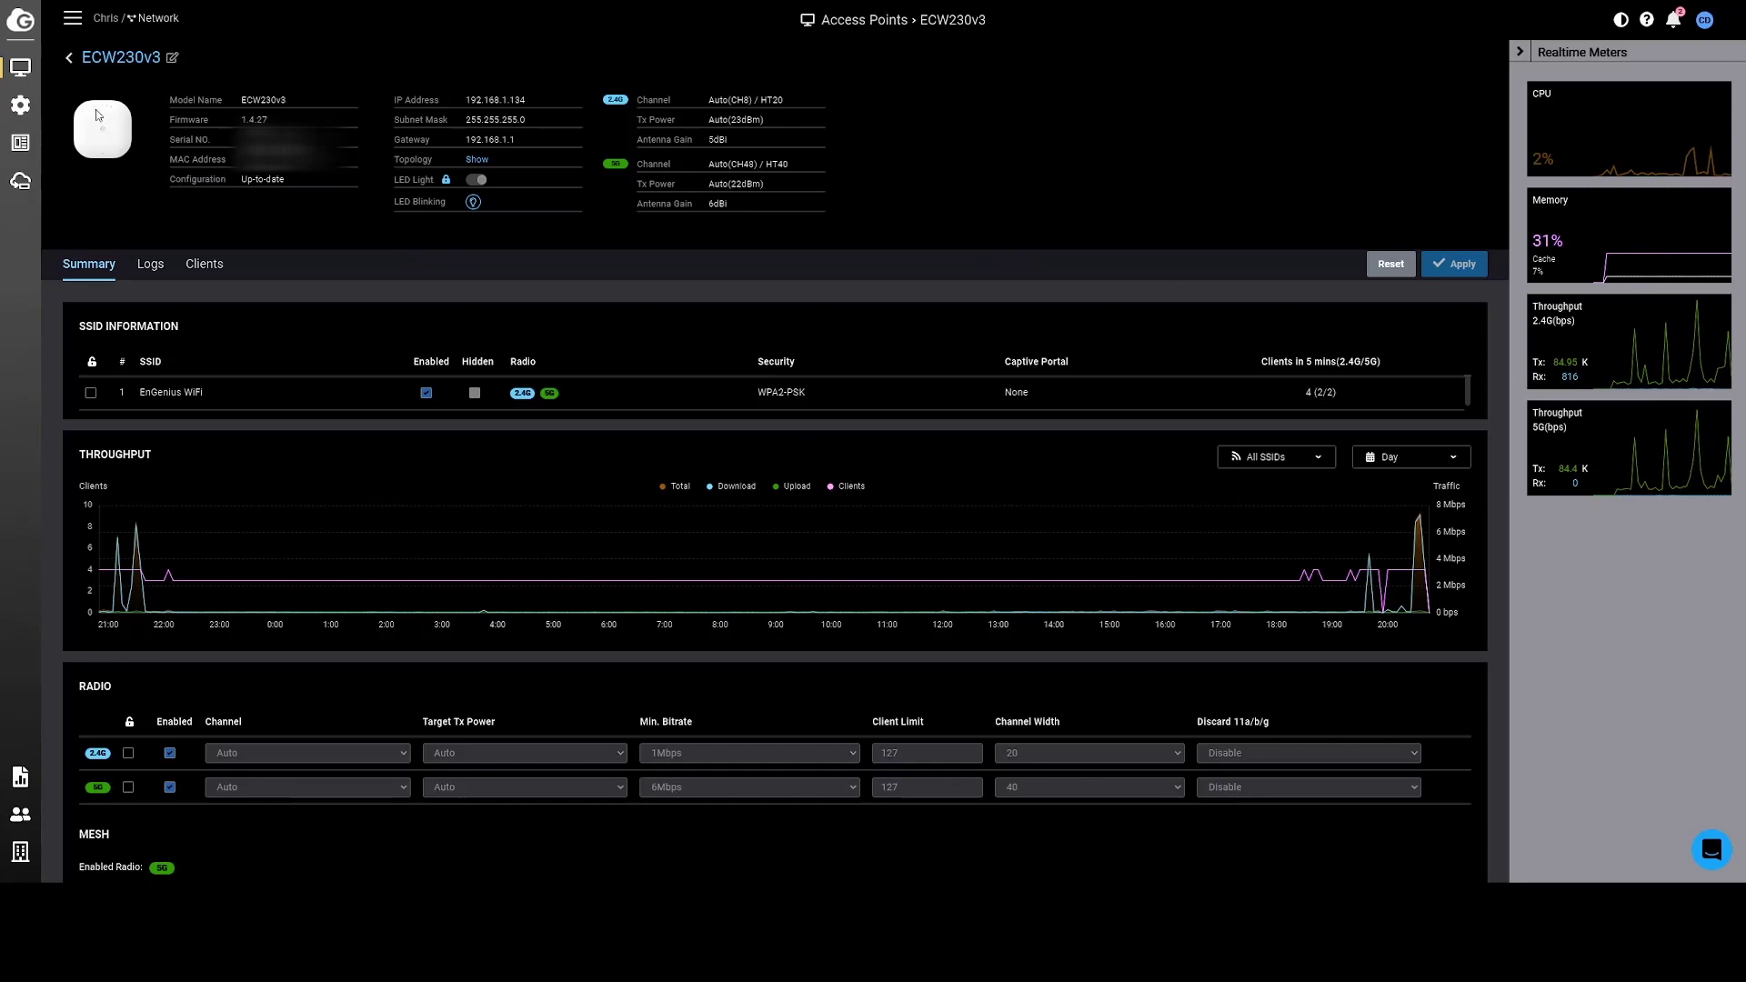
- Return to the network Dashboard, scroll through it, then switch to the Topology view
{"action": "mouse_move", "coordinate": [27, 70]}
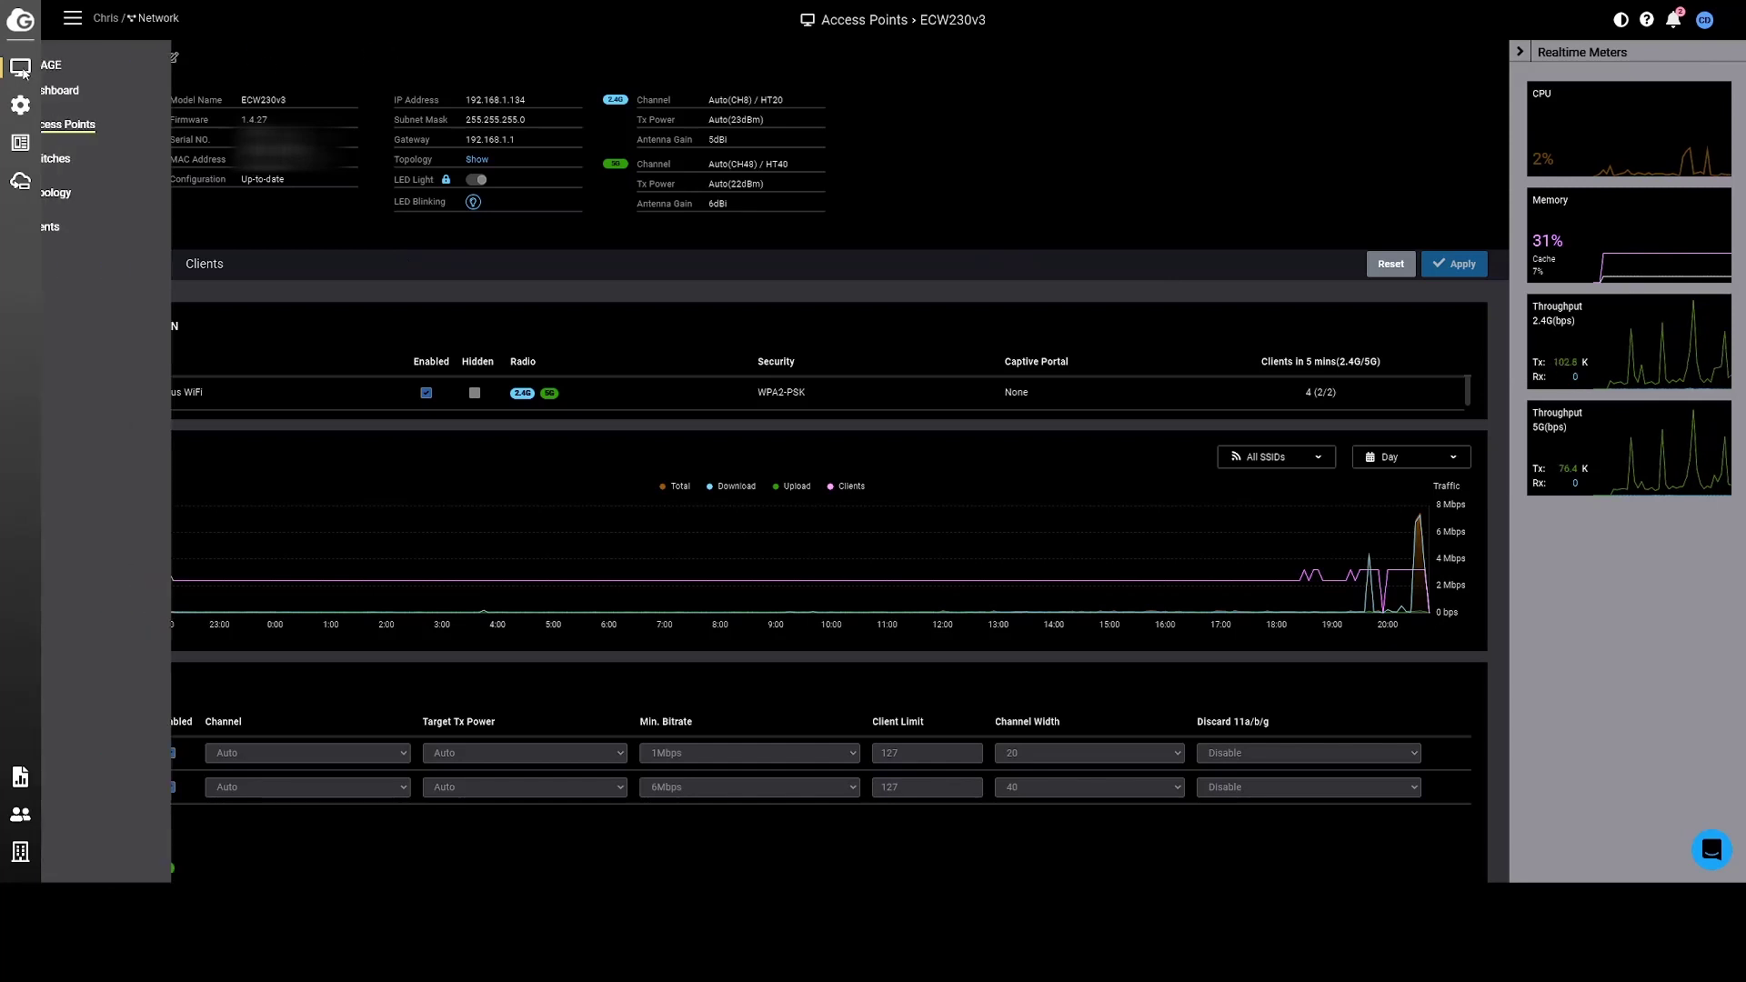
{"action": "left_click", "coordinate": [89, 92]}
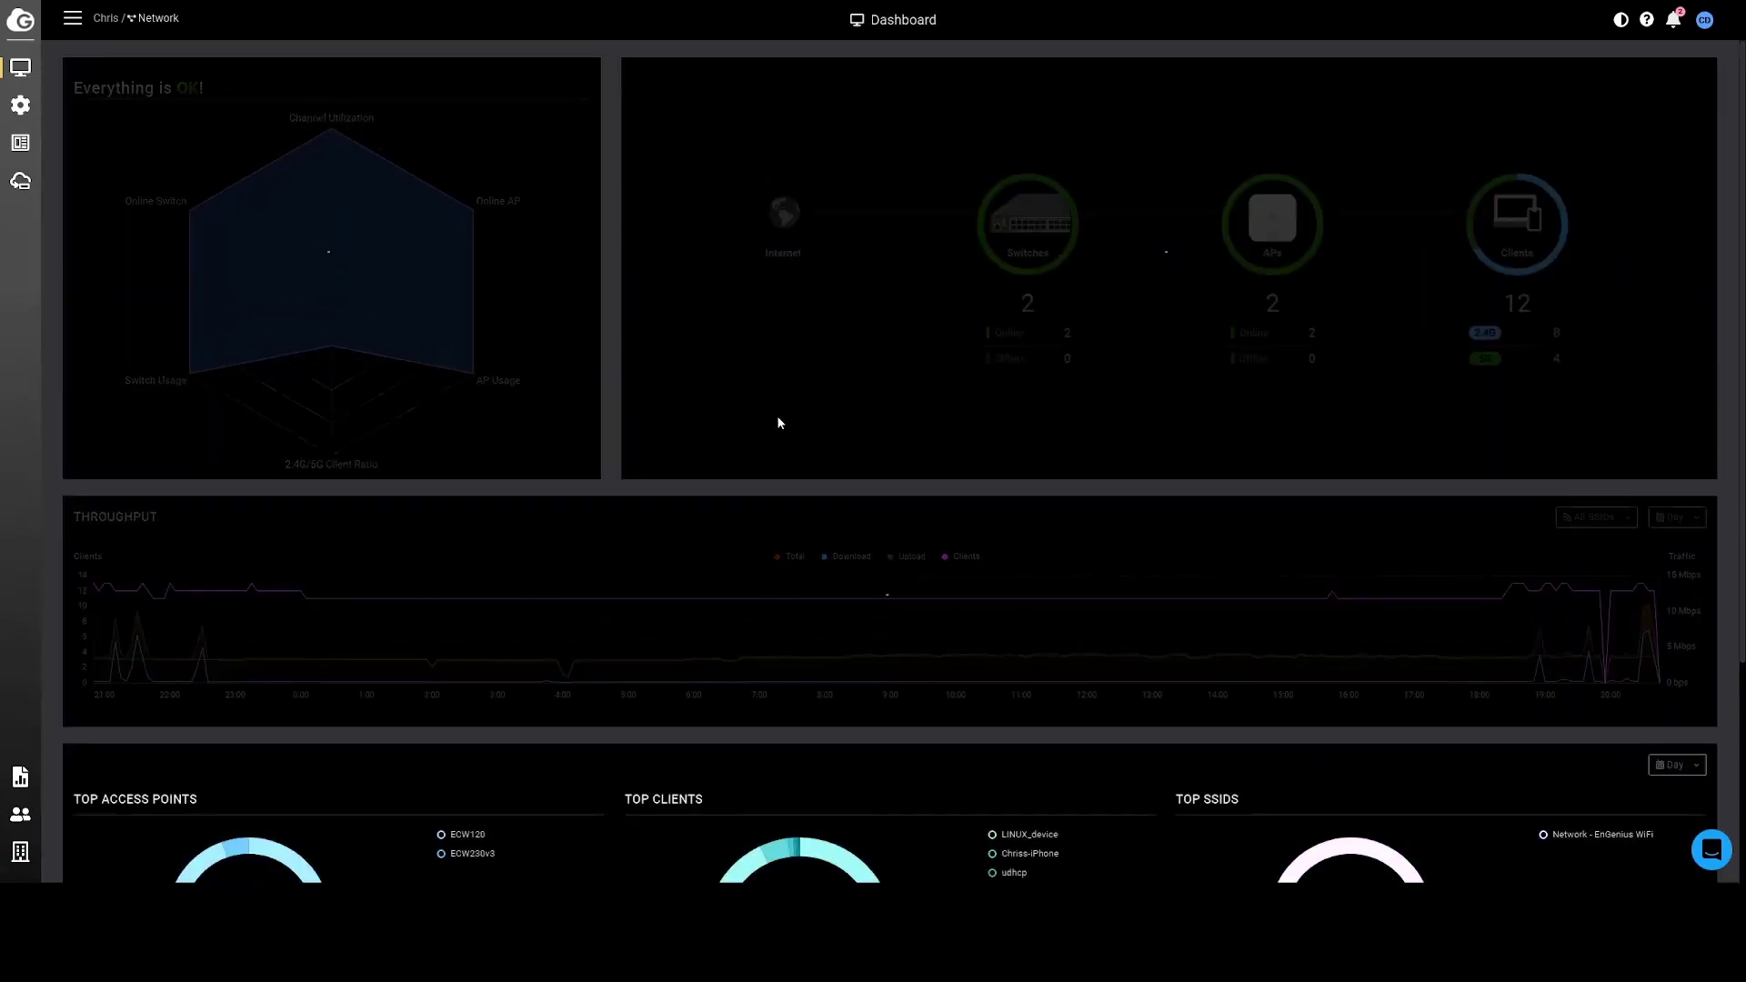
{"action": "scroll", "coordinate": [764, 516], "scroll_direction": "down", "scroll_amount": 3}
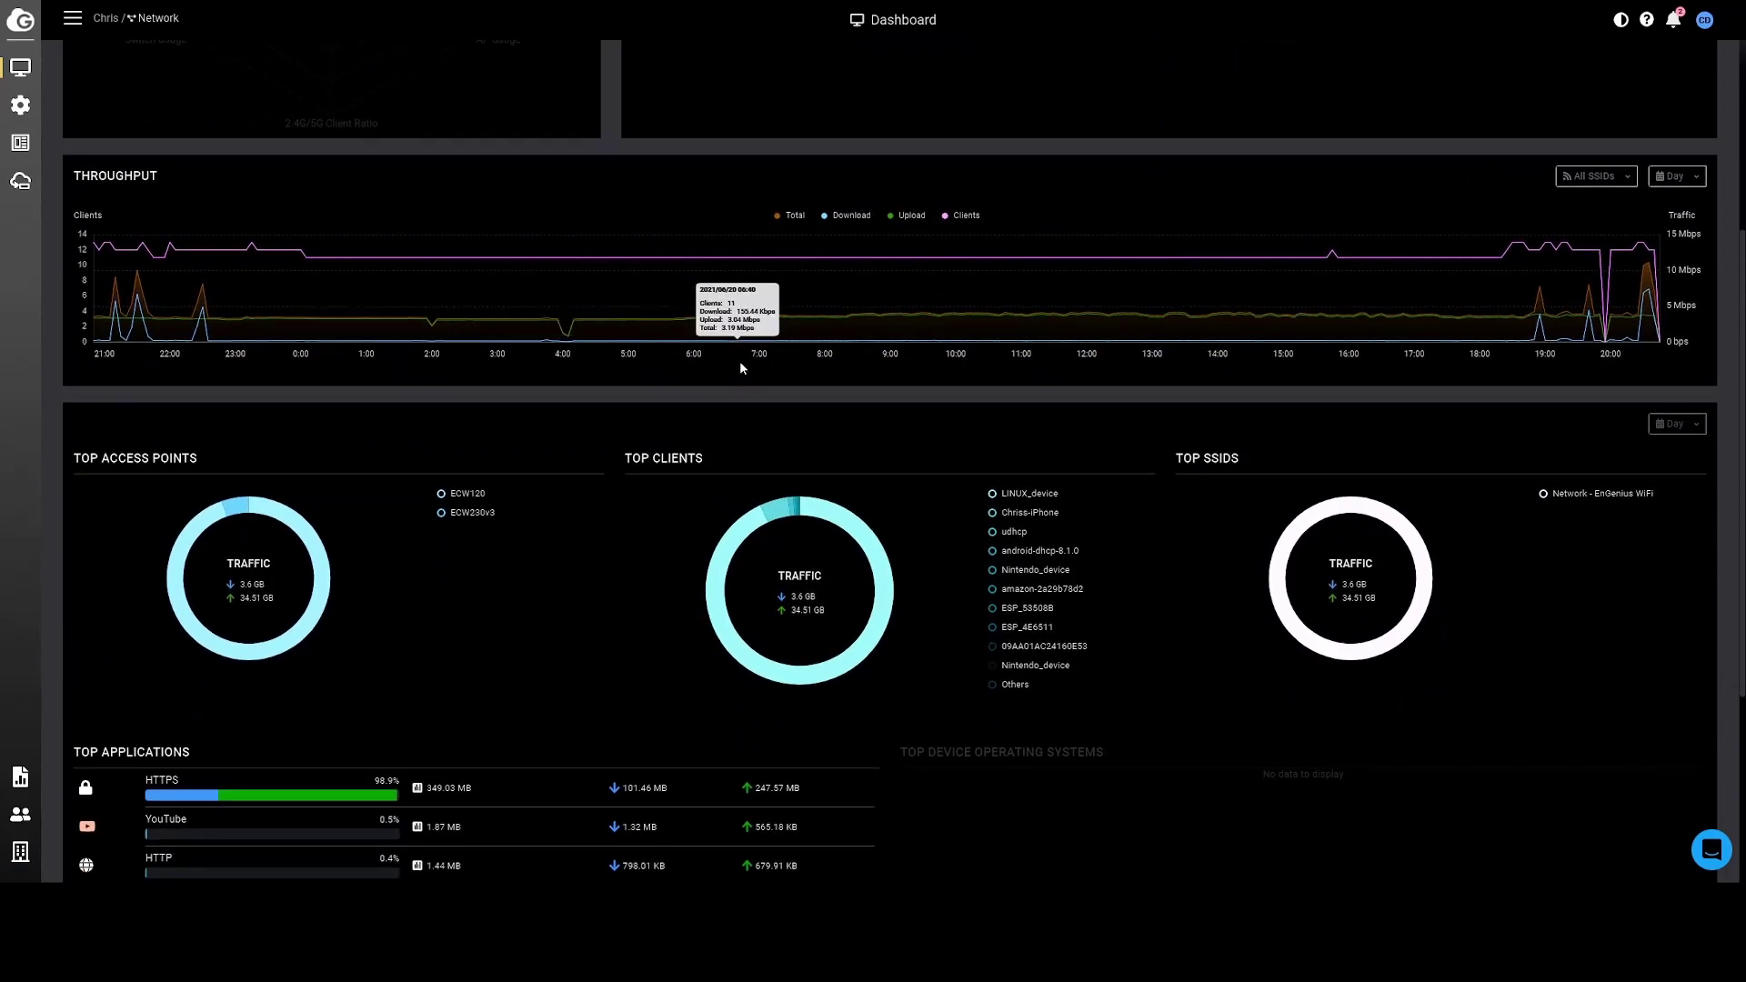
{"action": "scroll", "coordinate": [585, 534], "scroll_direction": "down", "scroll_amount": 1}
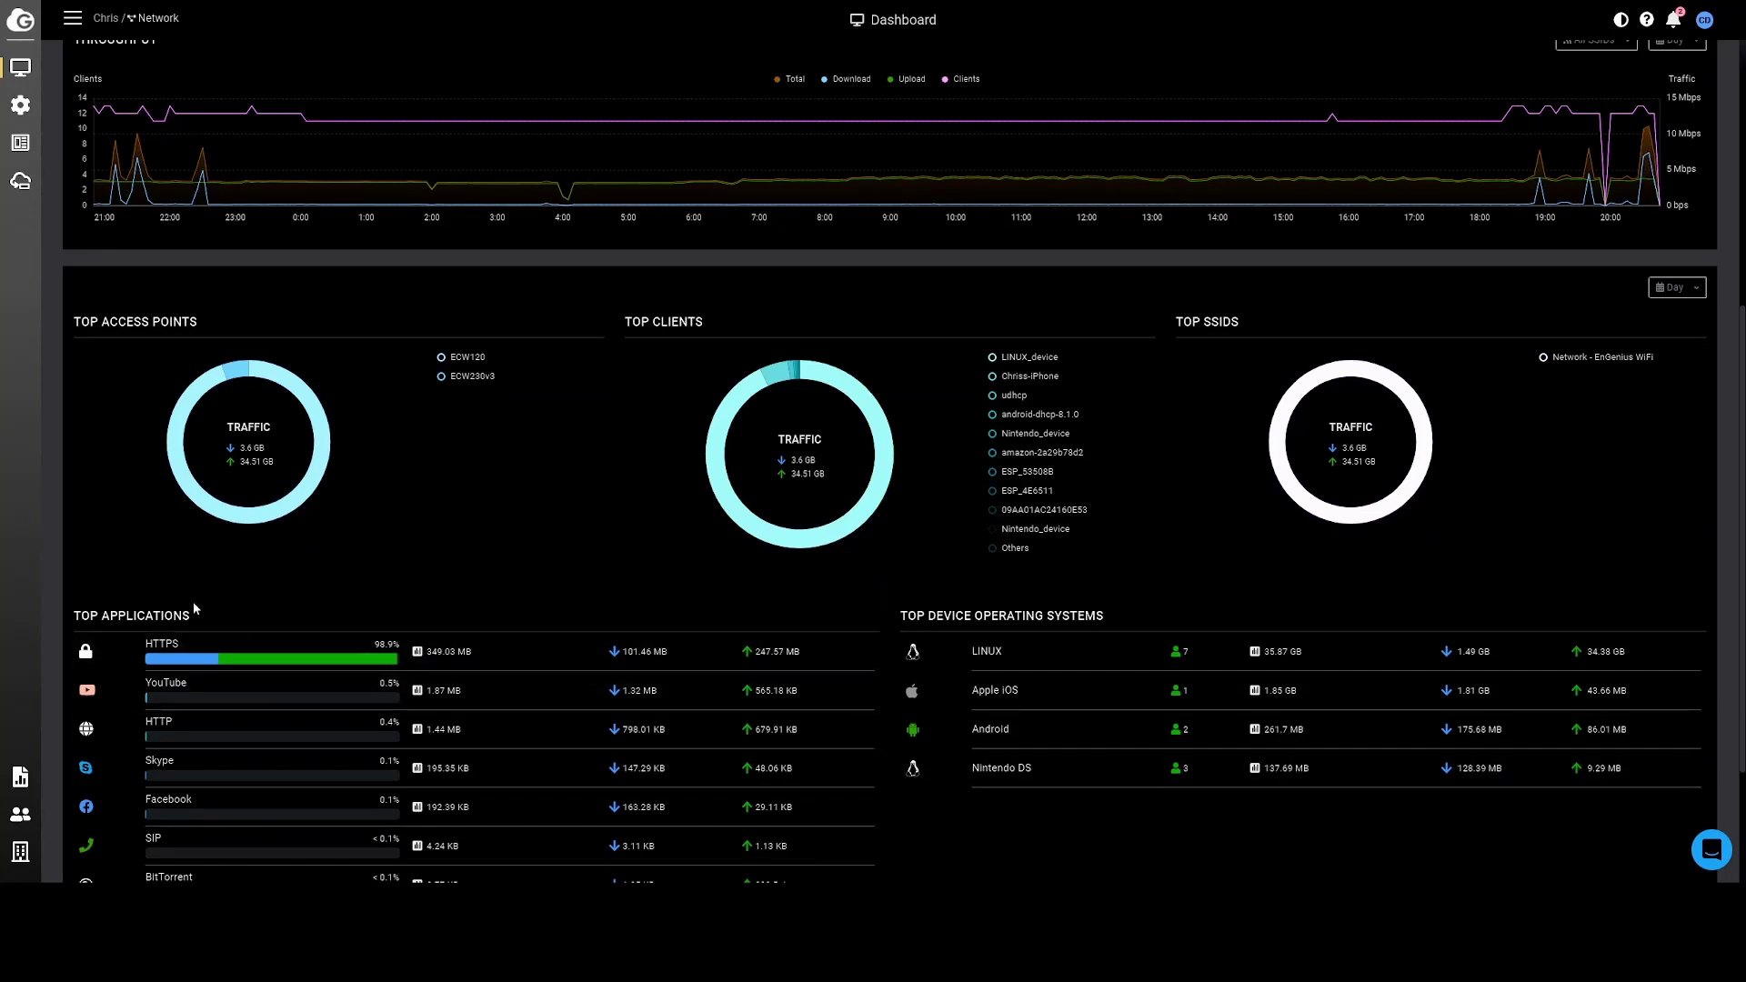
{"action": "scroll", "coordinate": [319, 613], "scroll_direction": "up", "scroll_amount": 1}
{"action": "scroll", "coordinate": [237, 454], "scroll_direction": "up", "scroll_amount": 2}
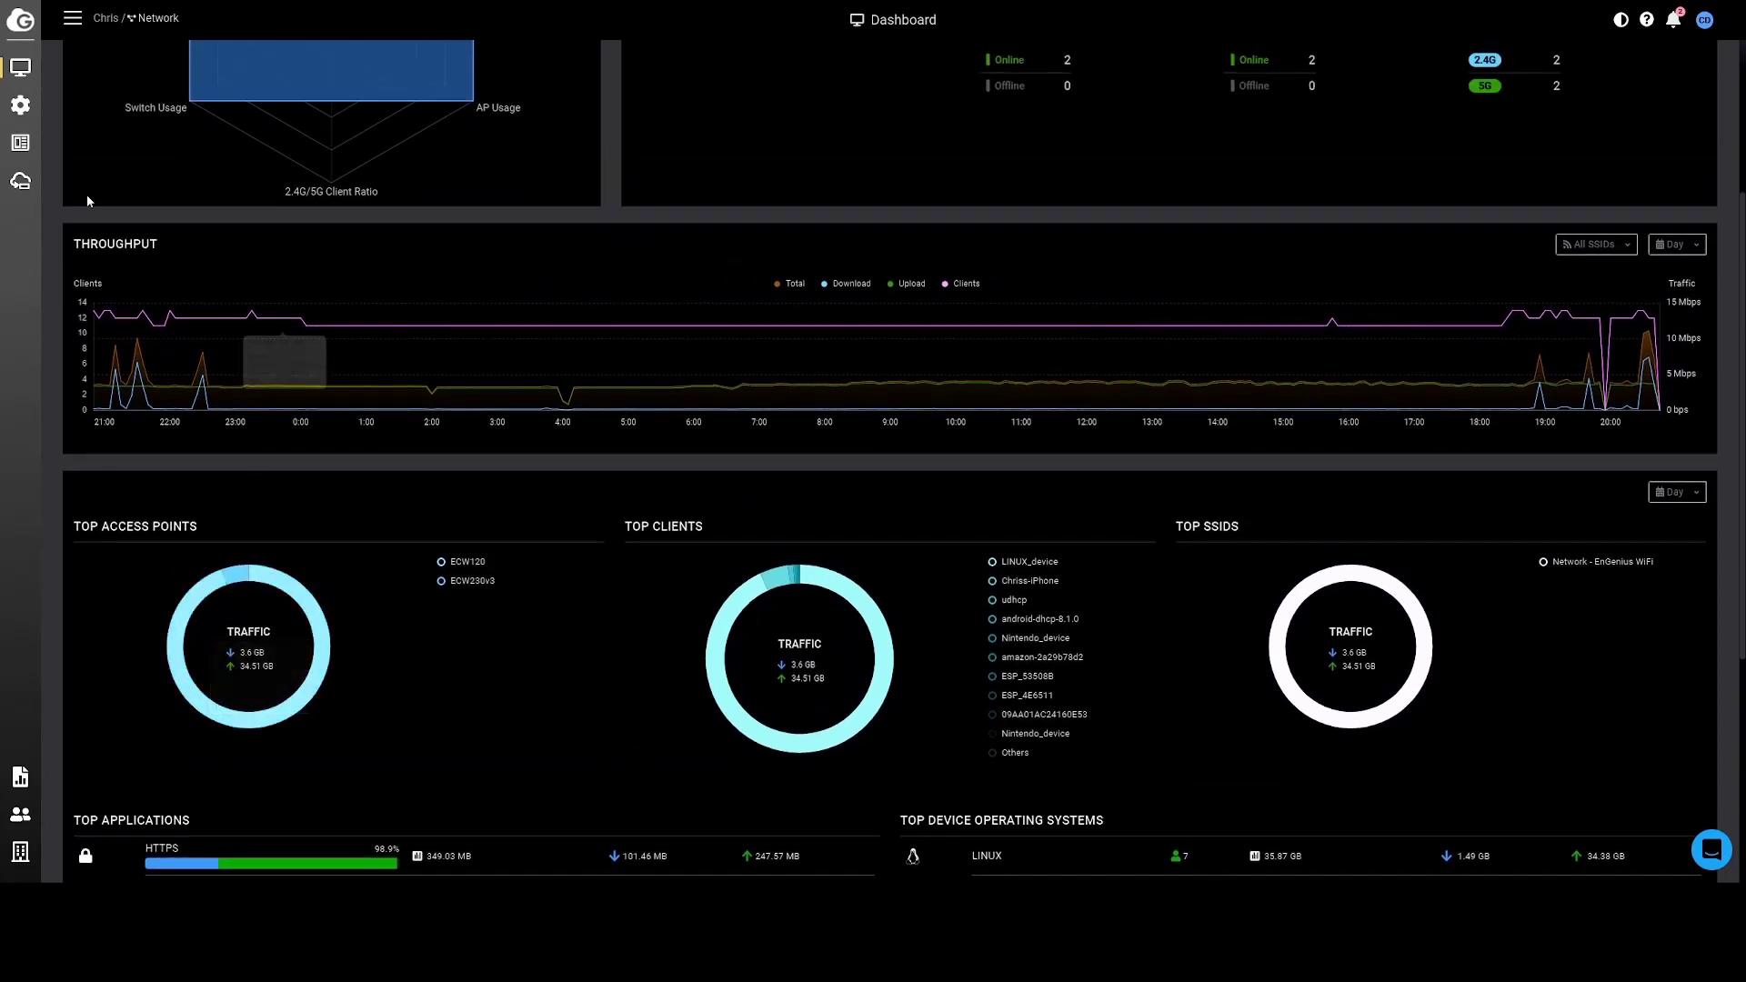
{"action": "mouse_move", "coordinate": [20, 66]}
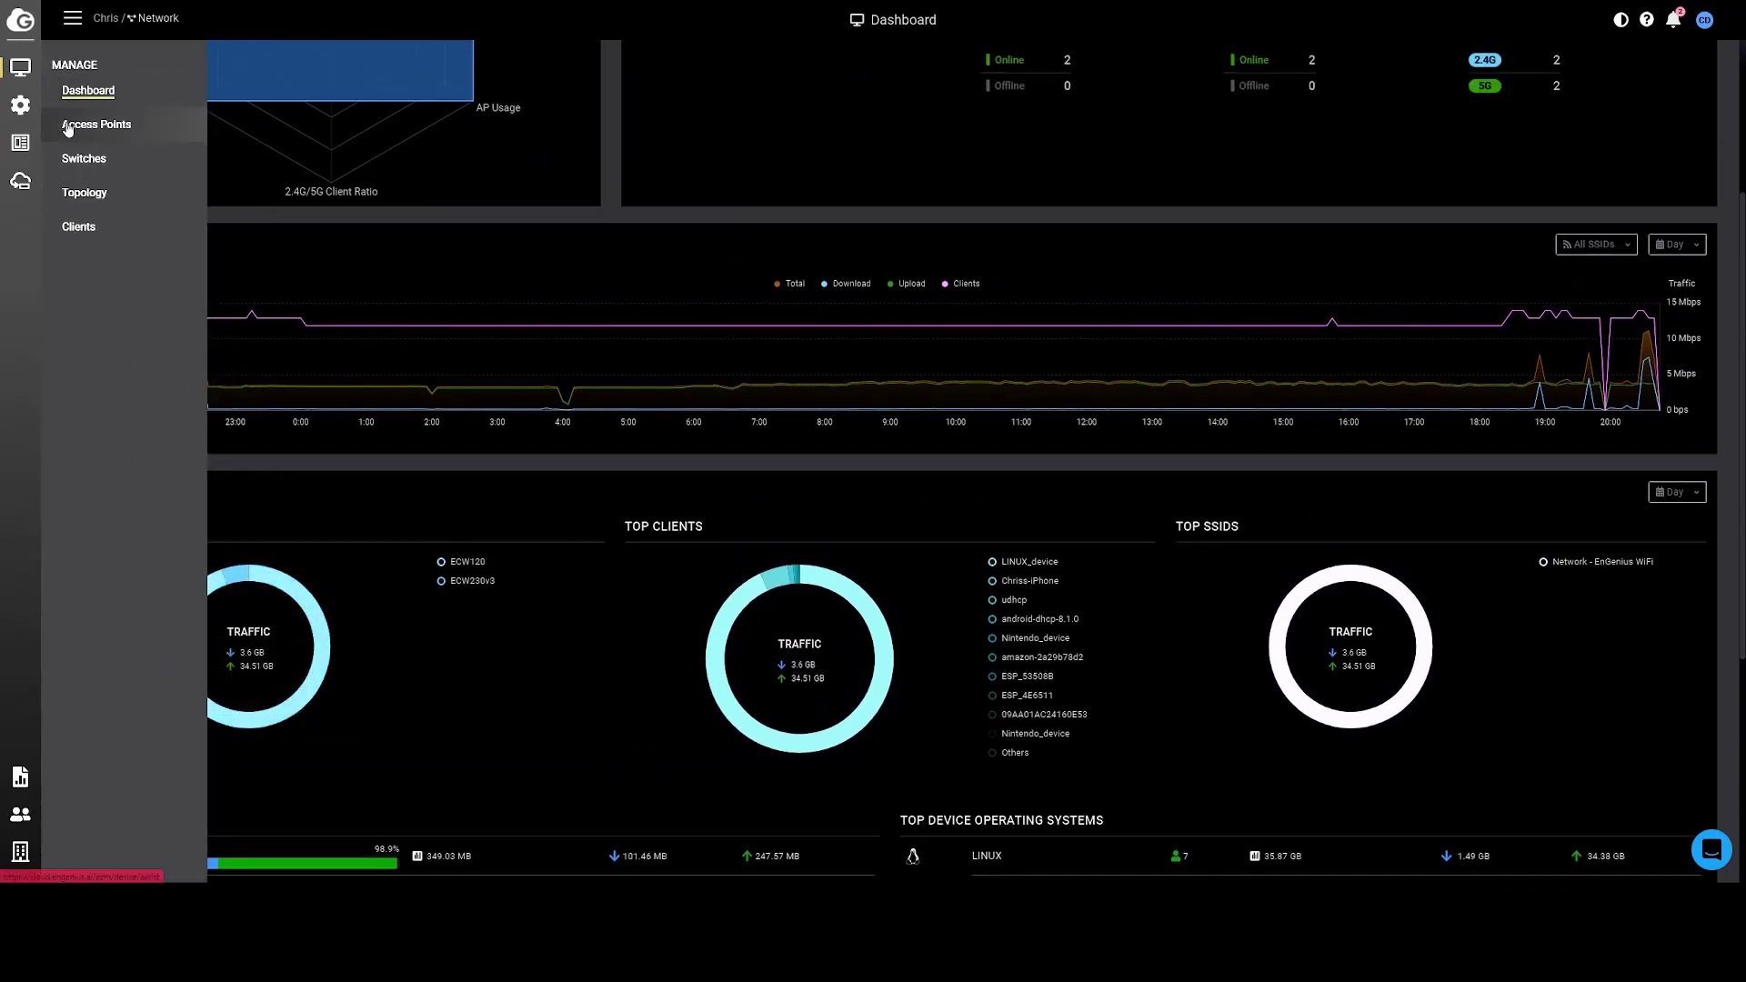
{"action": "left_click", "coordinate": [90, 192]}
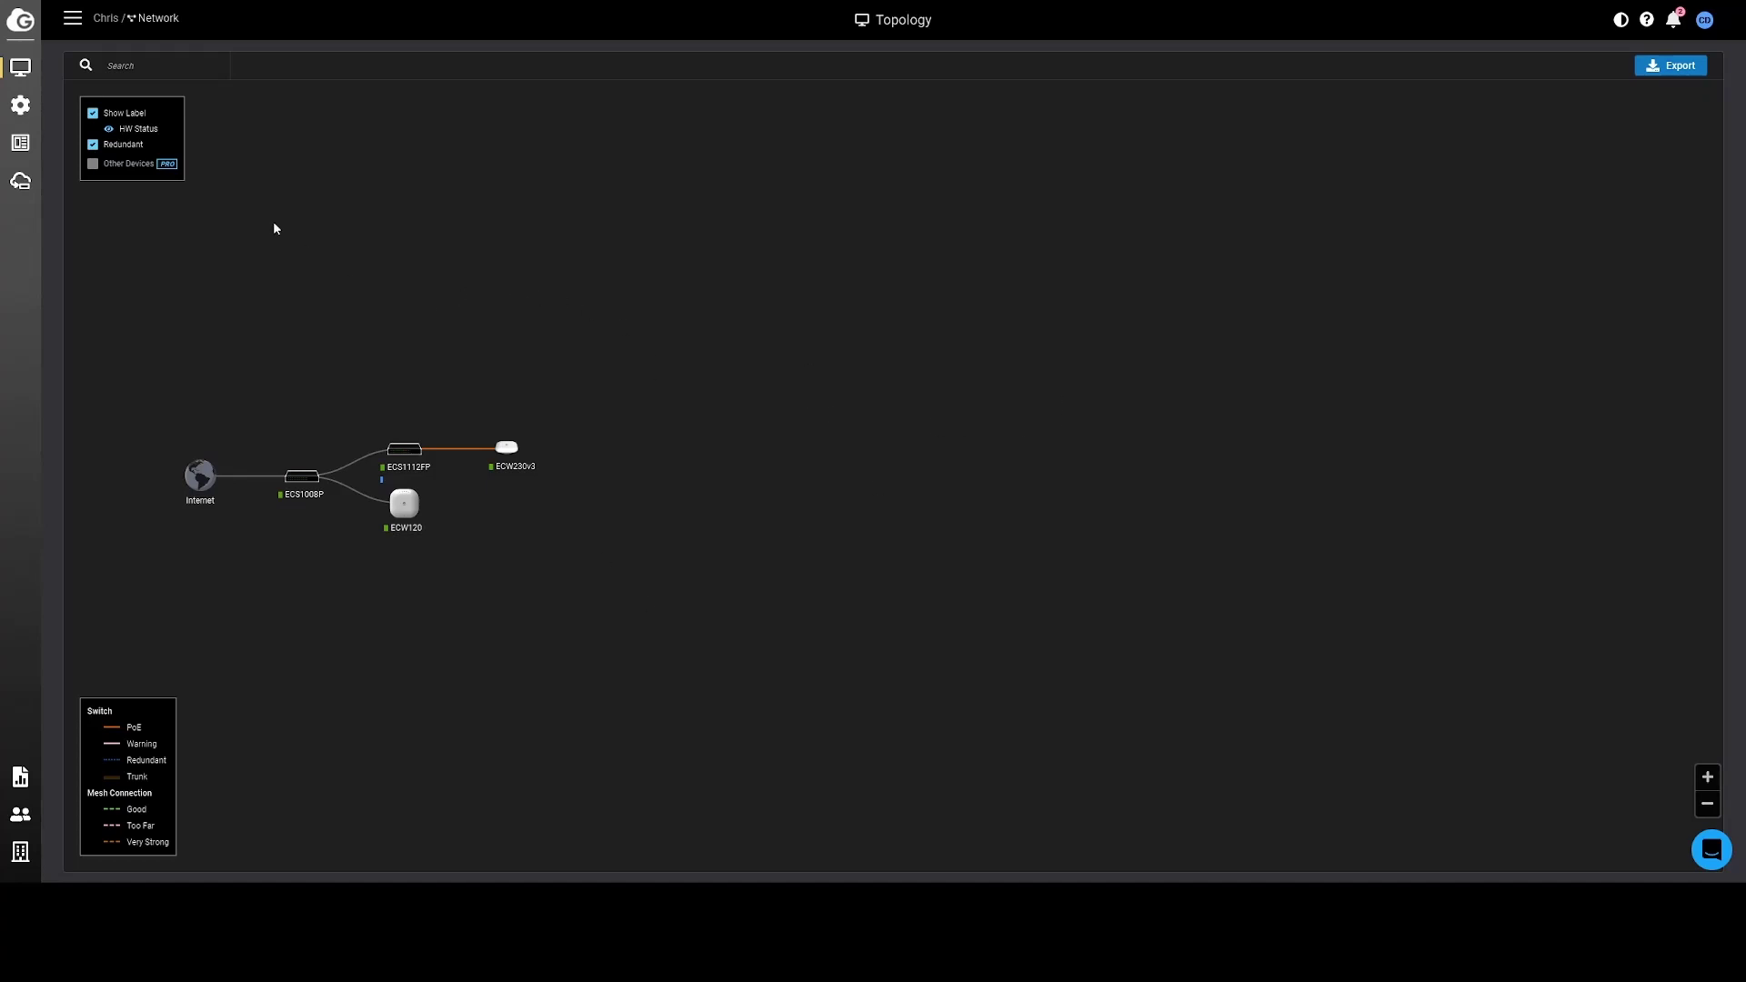
- Review the topology map of the Internet, ECS1008P, ECS1112FP, ECW120 and ECW230v3
{"action": "mouse_move", "coordinate": [26, 105]}
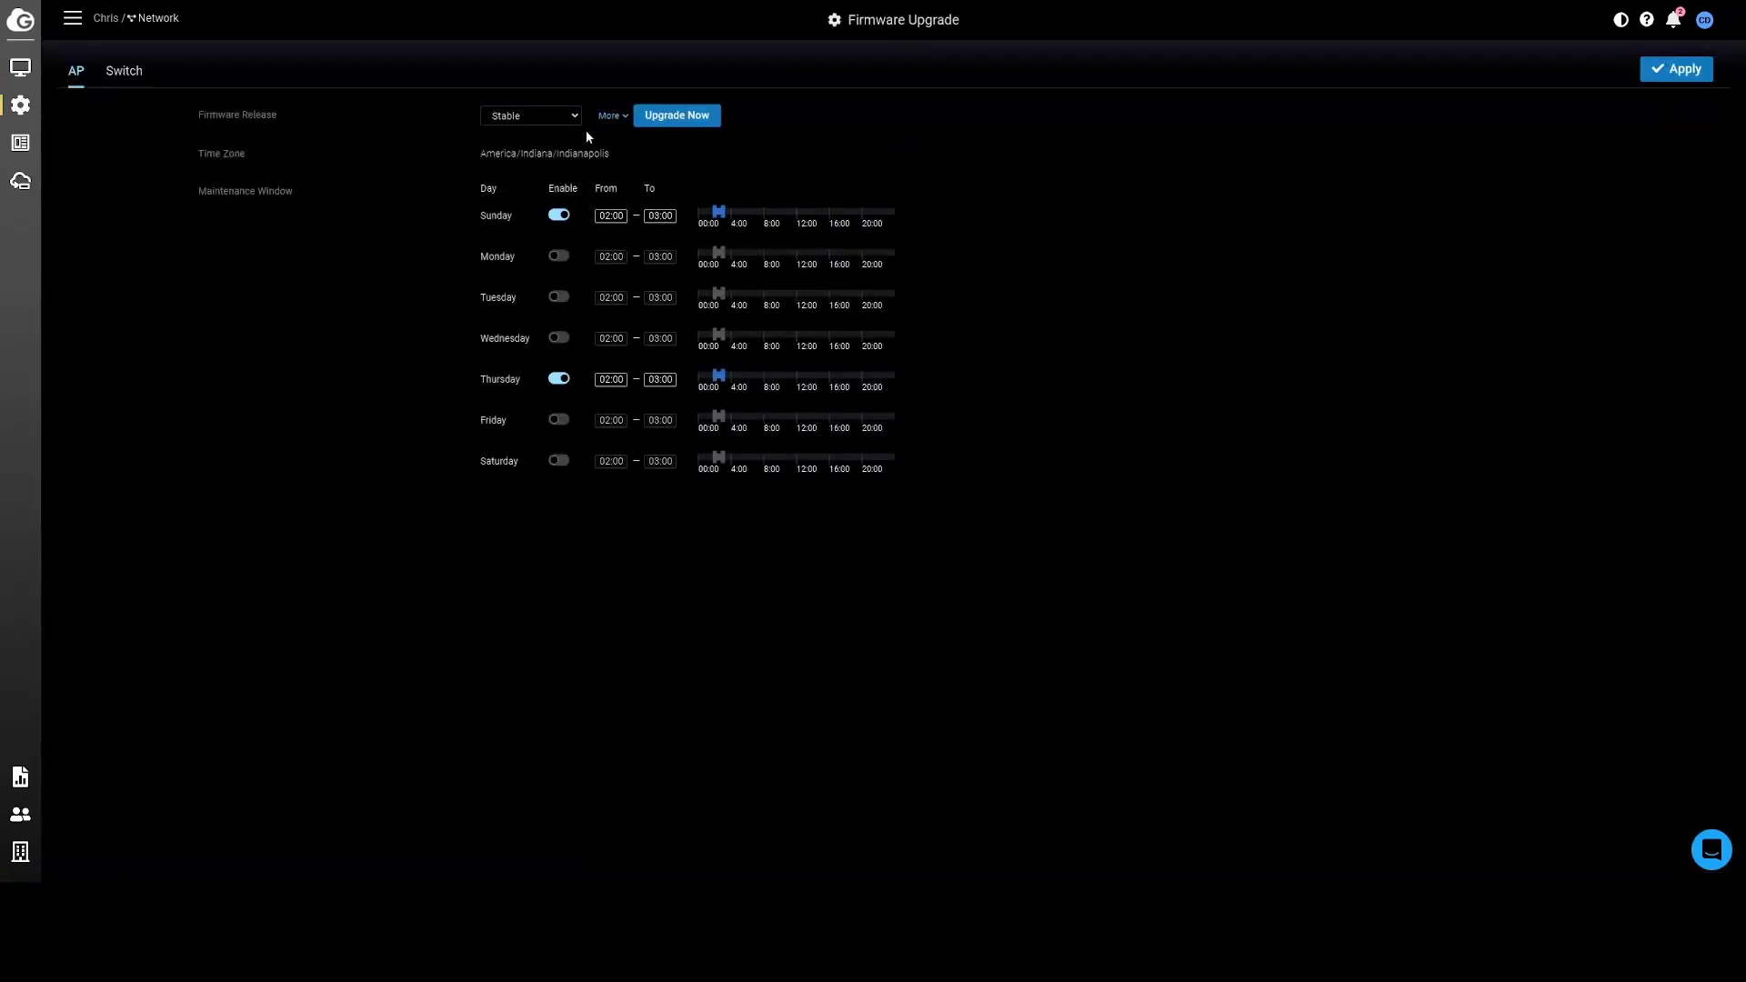
- Review the AP firmware release channels and the switch firmware upgrade schedule
{"action": "left_click", "coordinate": [577, 117]}
{"action": "left_click", "coordinate": [523, 134]}
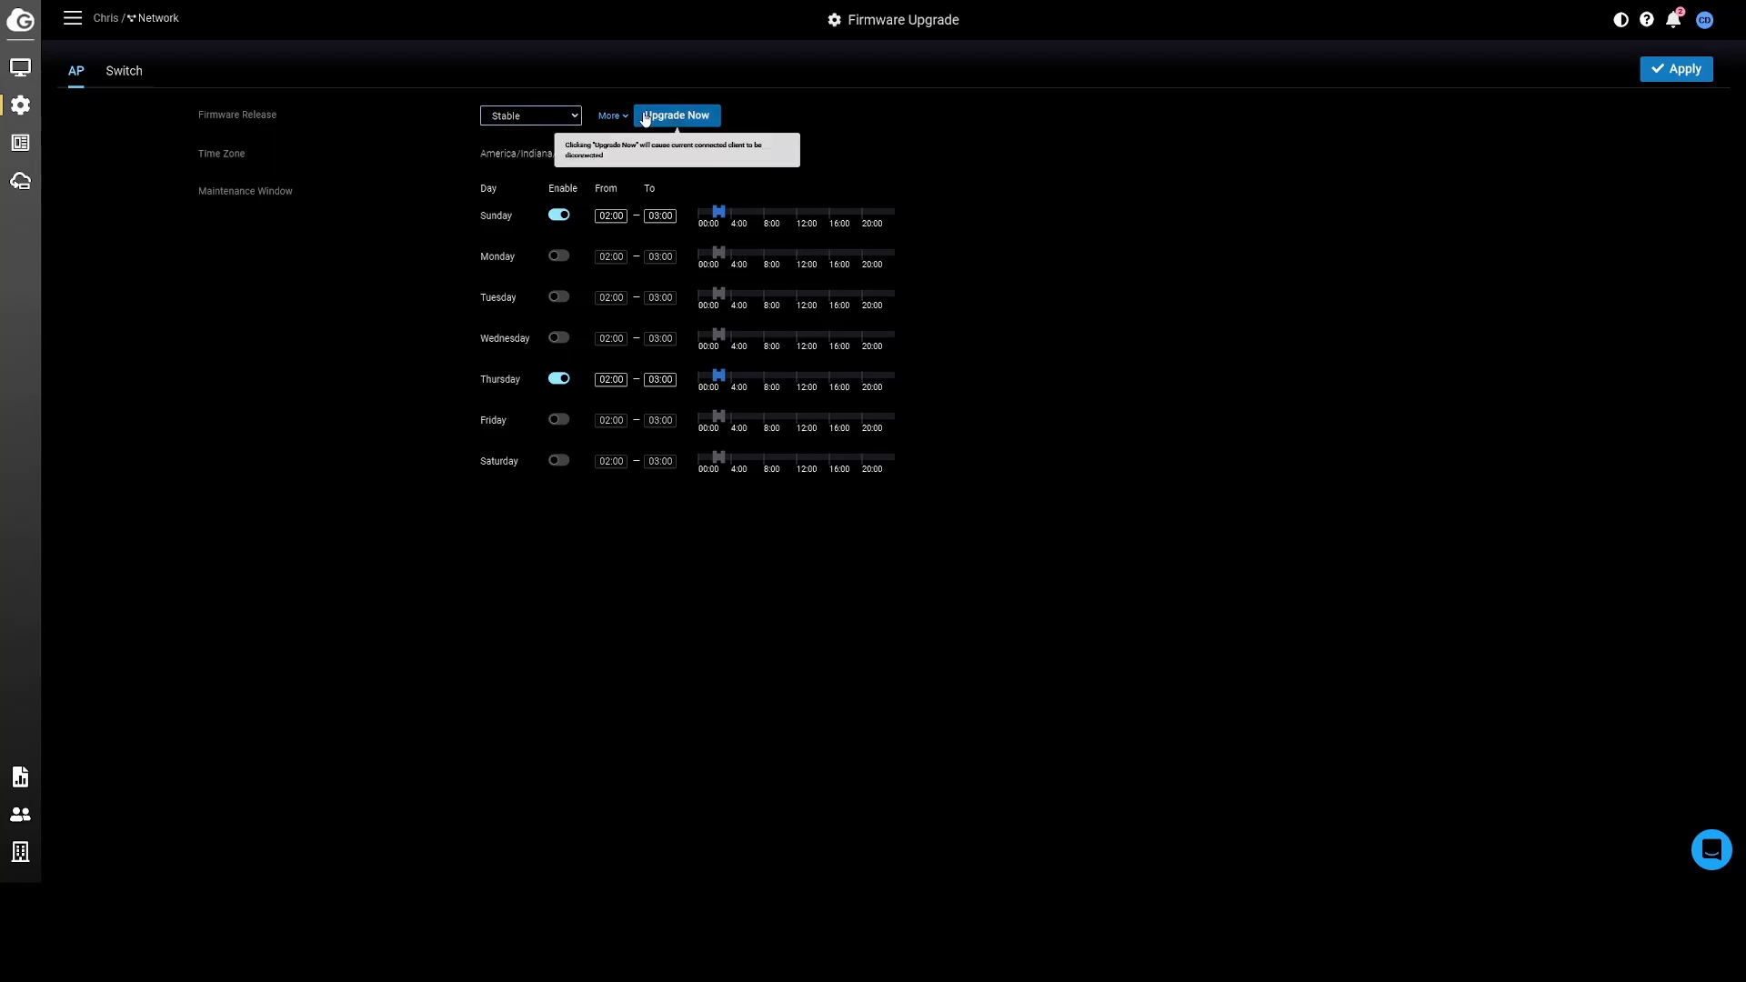
{"action": "left_click", "coordinate": [140, 72]}
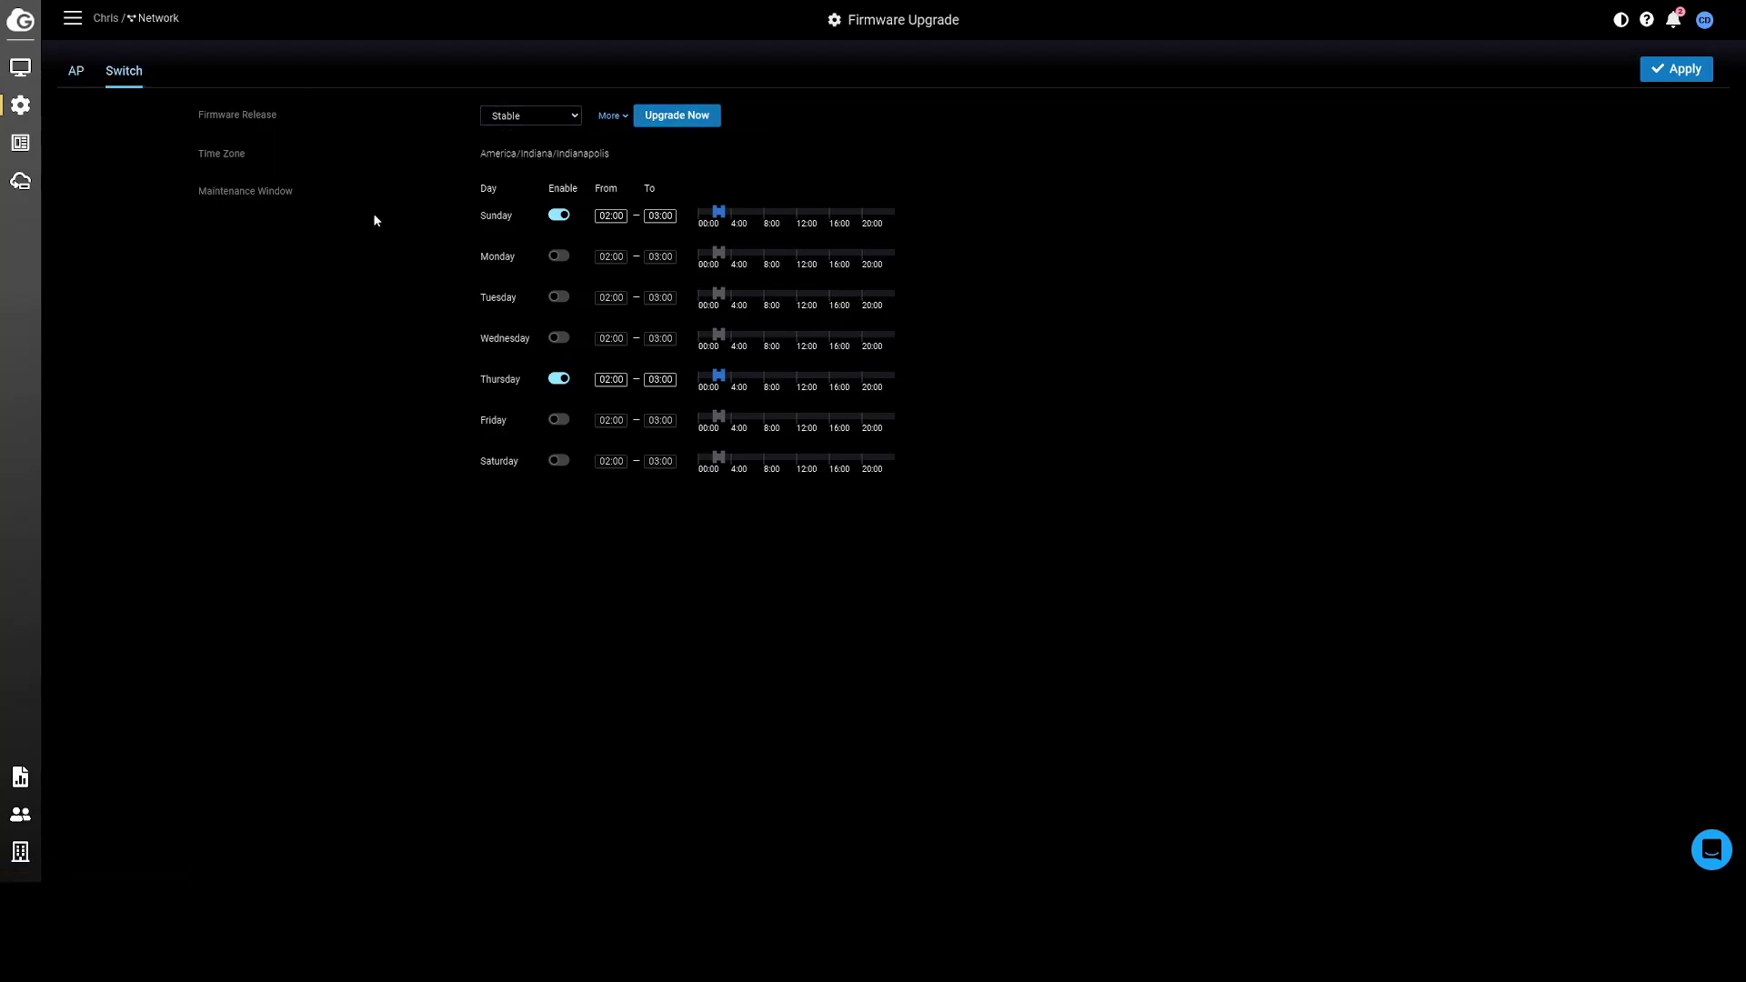
- Look through the Alert Settings and VLAN Settings pages
{"action": "mouse_move", "coordinate": [30, 76]}
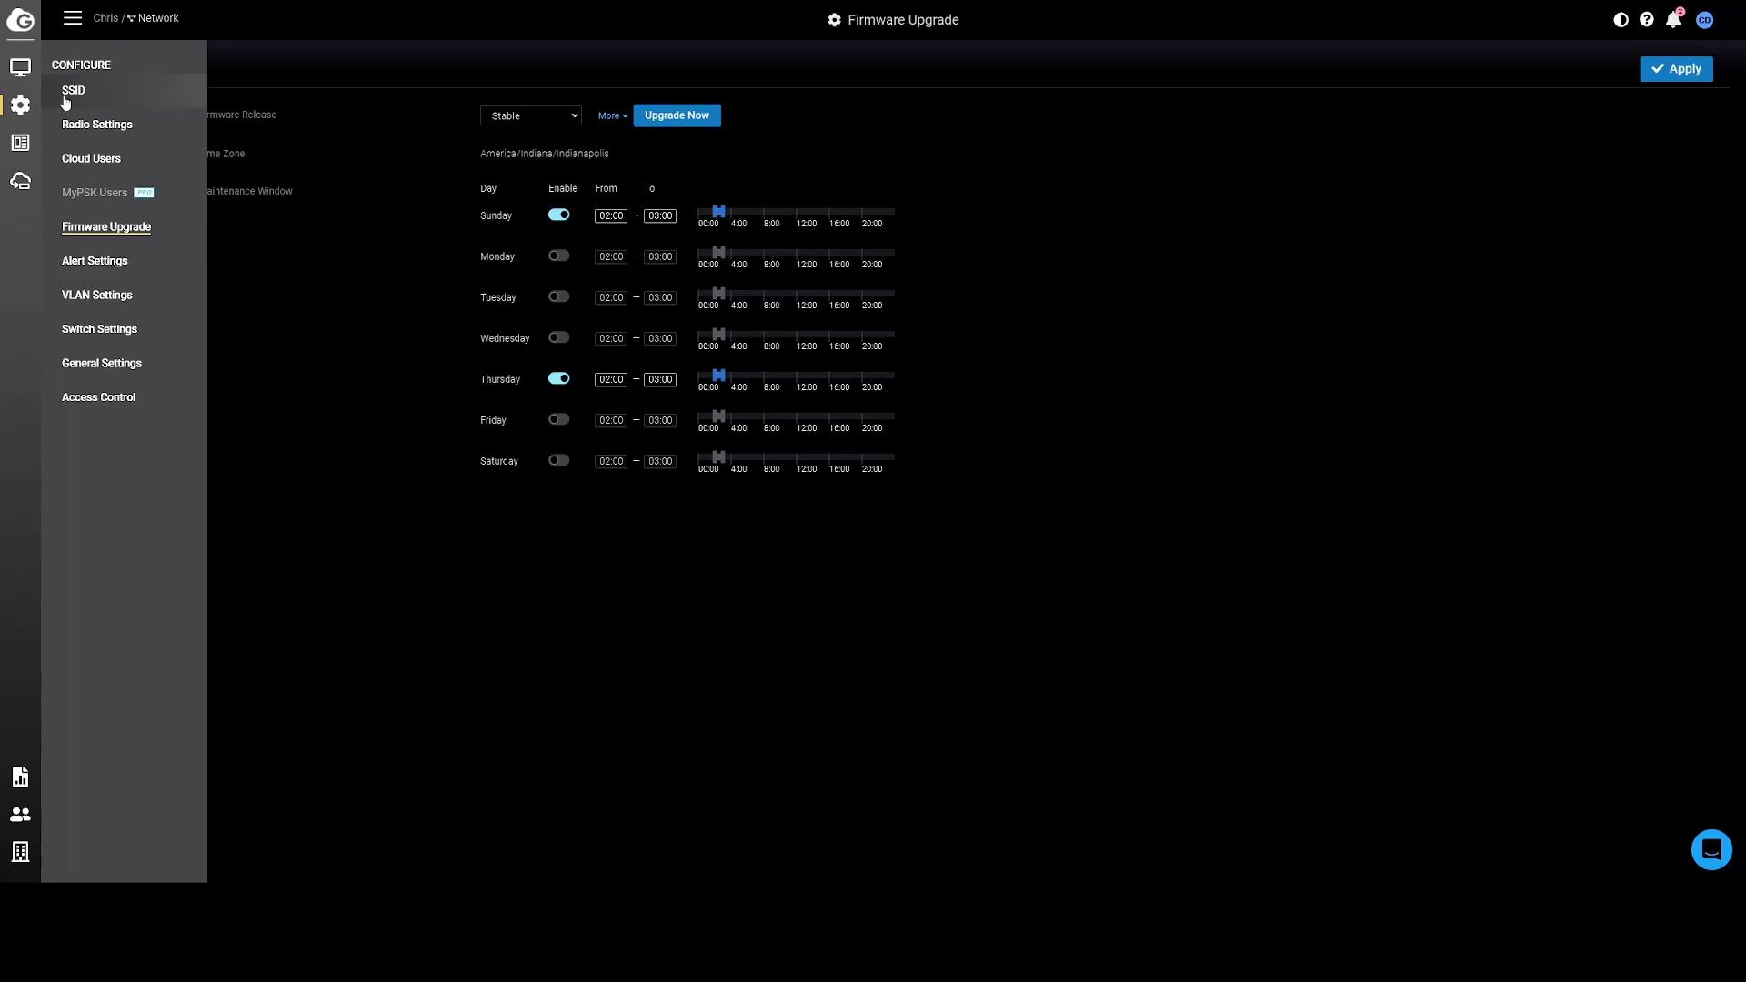
{"action": "left_click", "coordinate": [120, 264]}
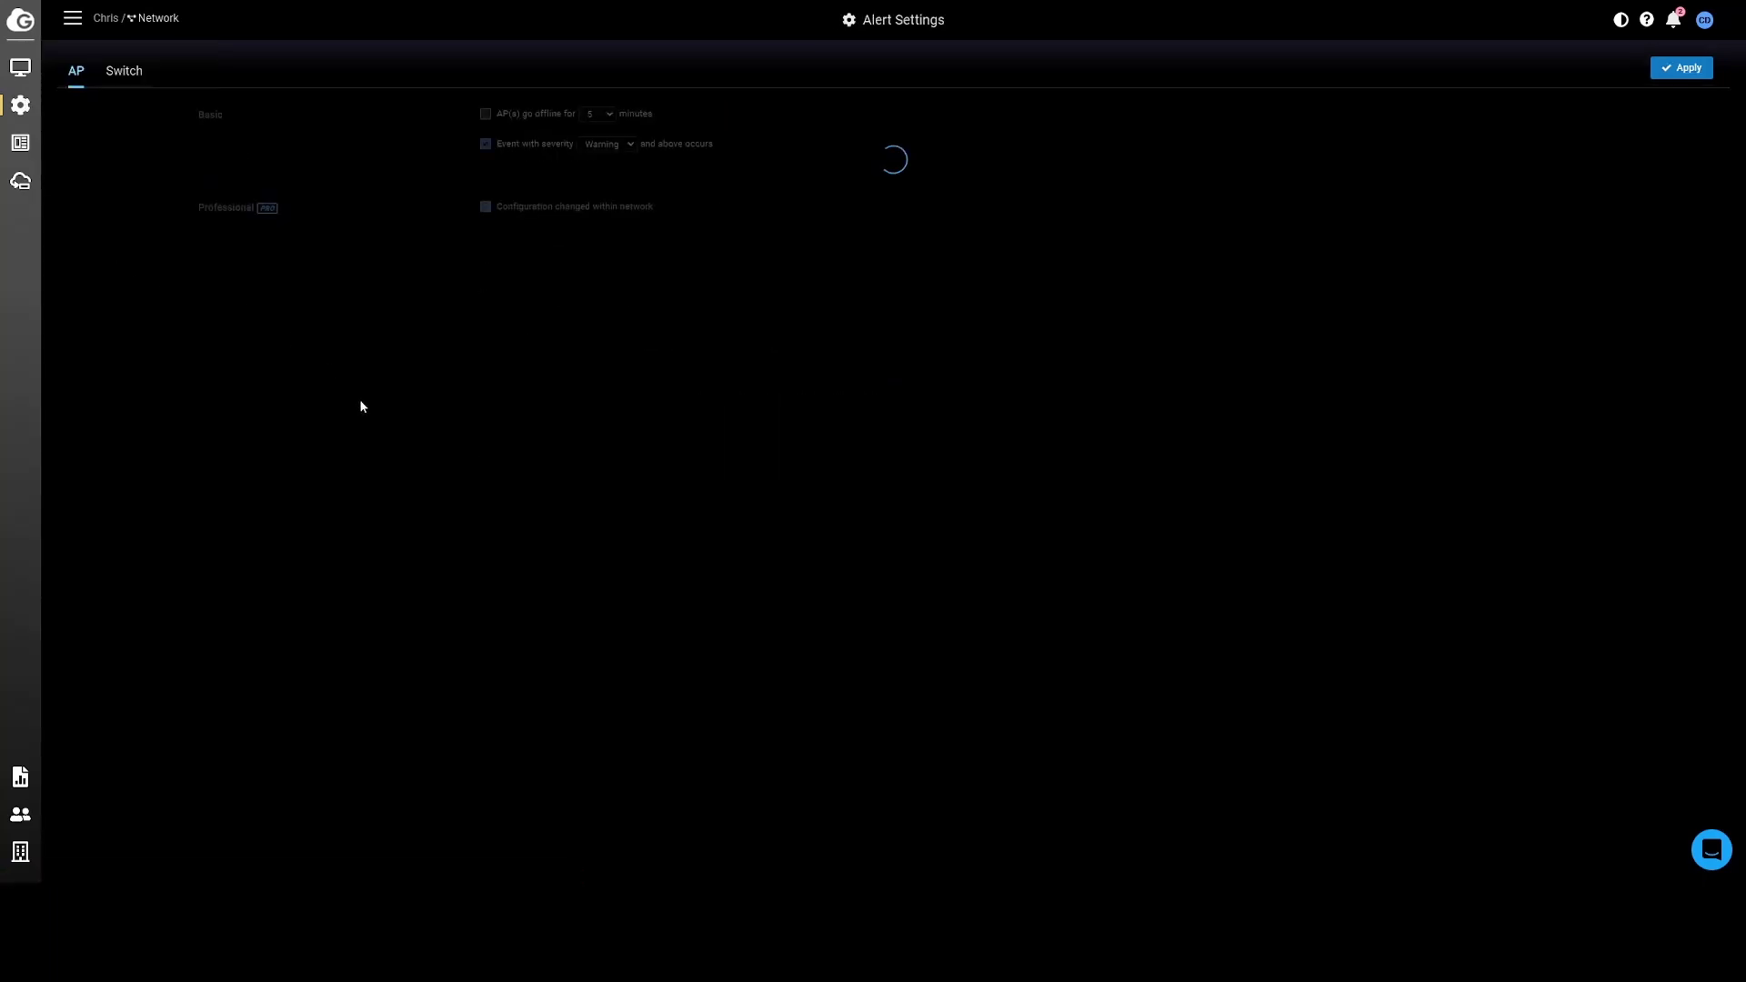
{"action": "mouse_move", "coordinate": [26, 116]}
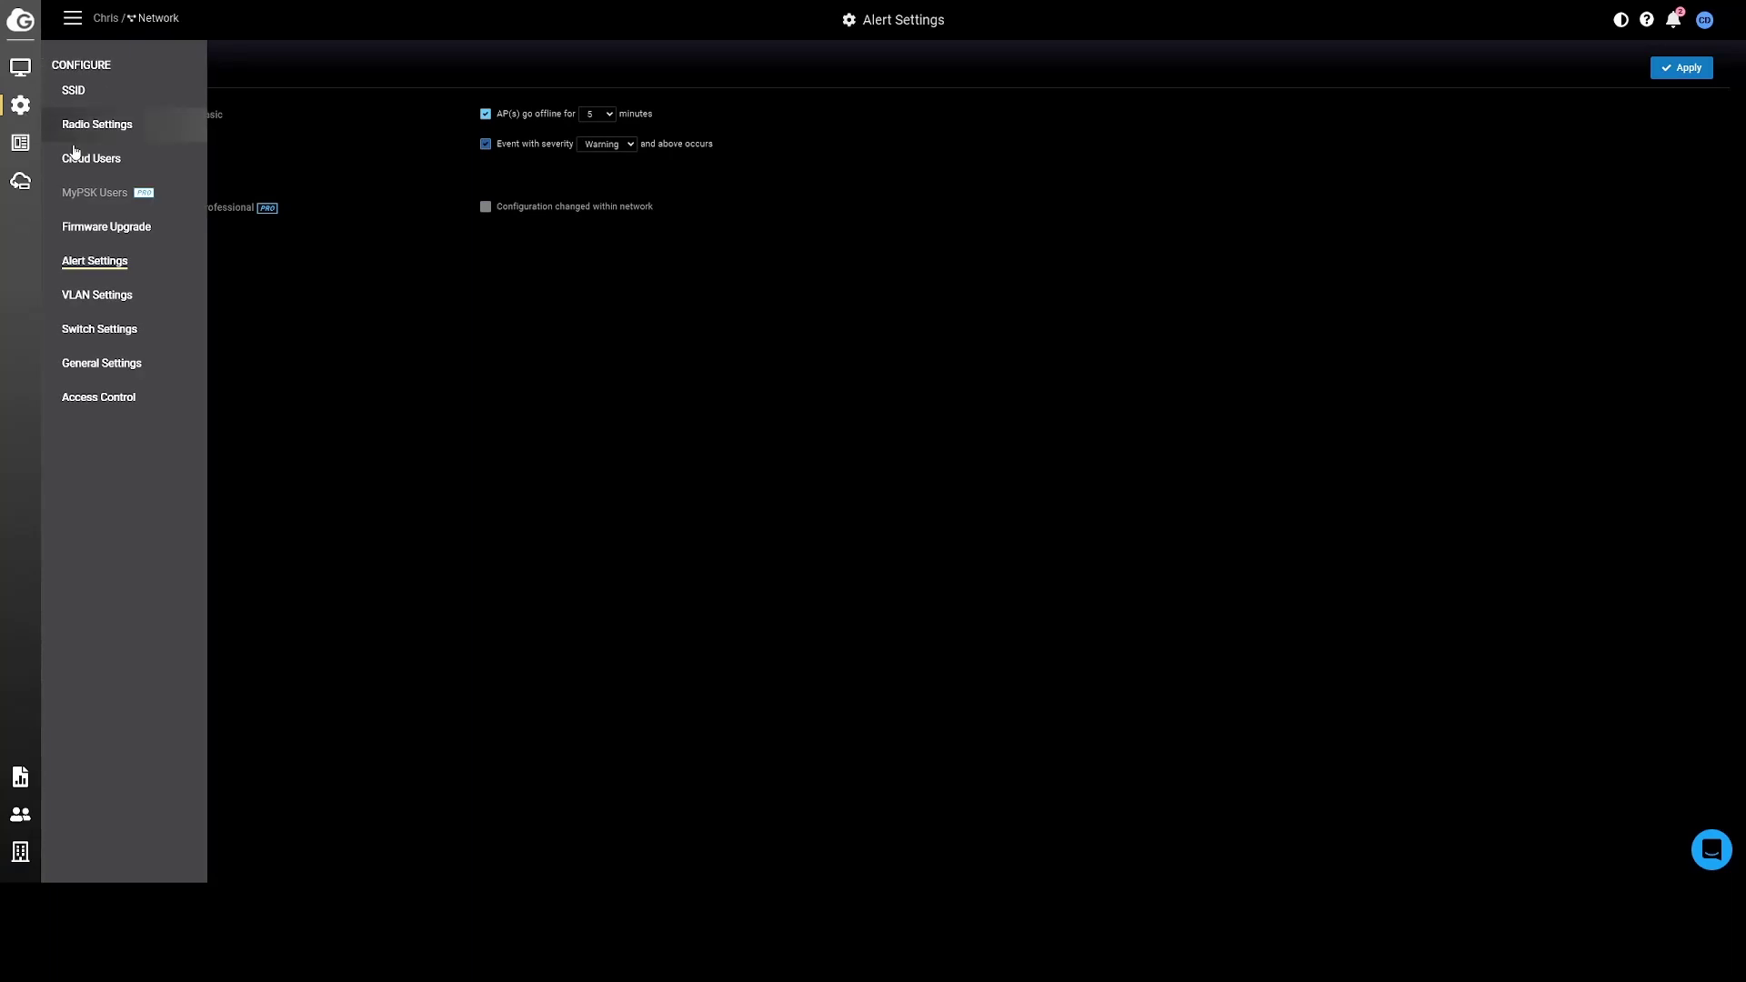
{"action": "left_click", "coordinate": [96, 298]}
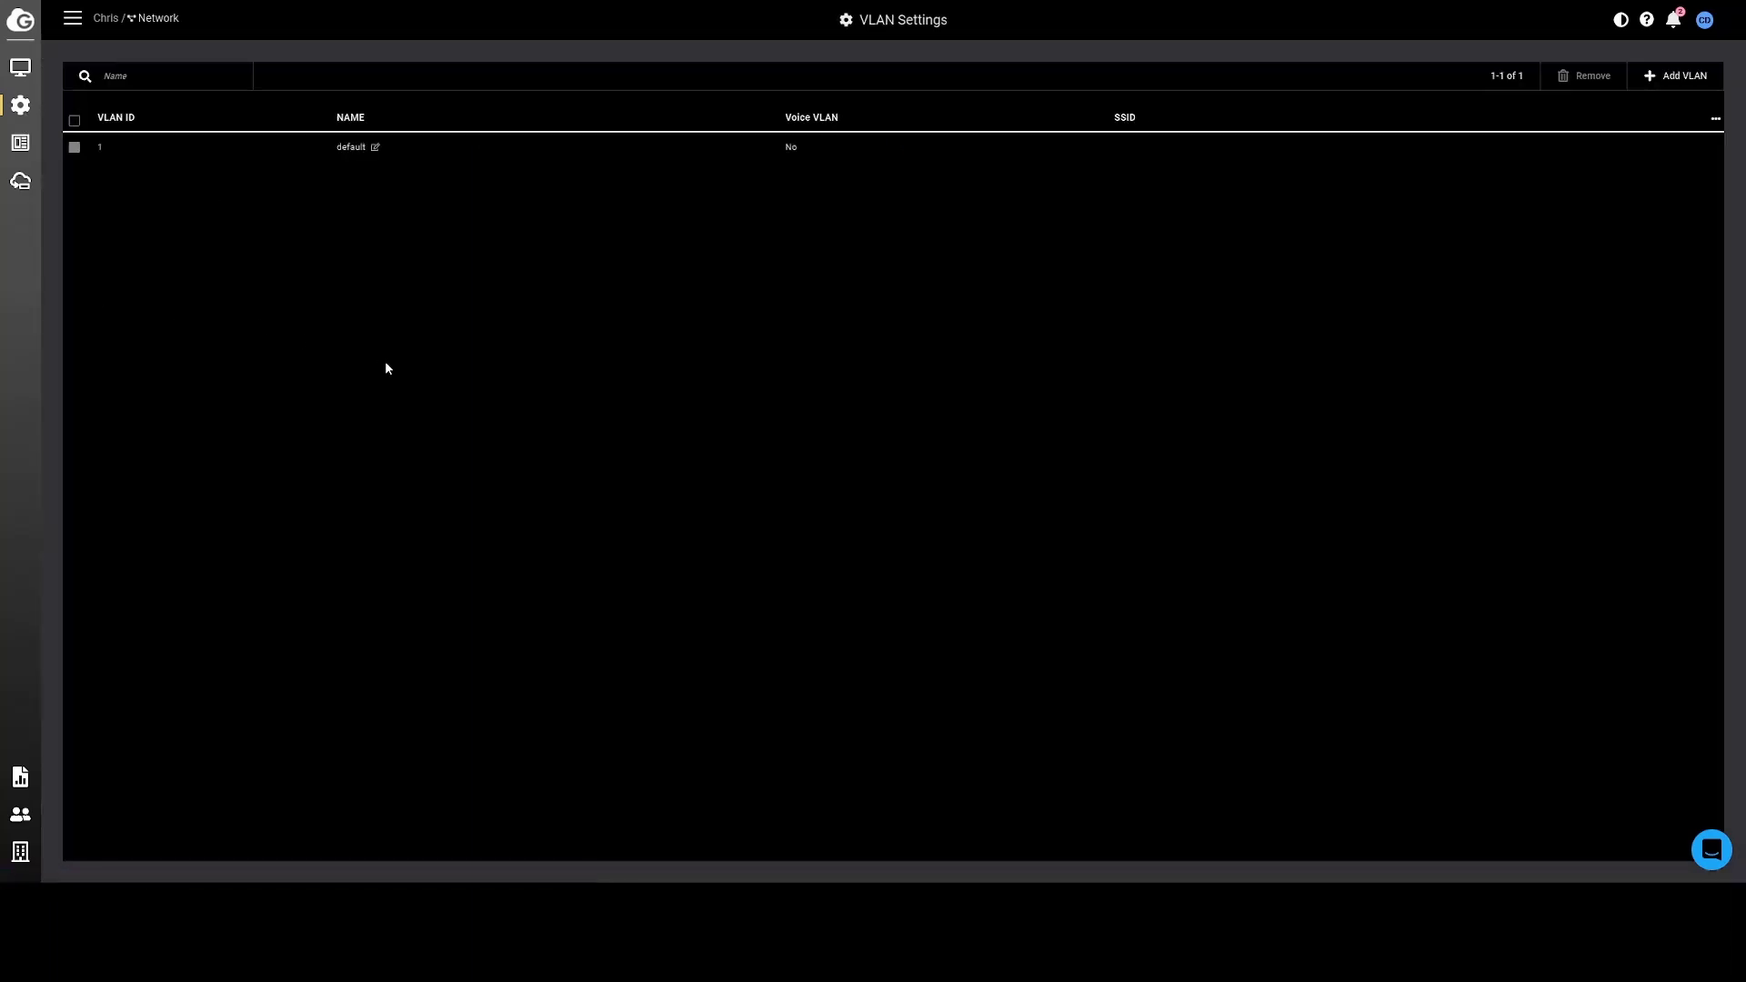
- Go to the Clients list under MANAGE
{"action": "mouse_move", "coordinate": [20, 105]}
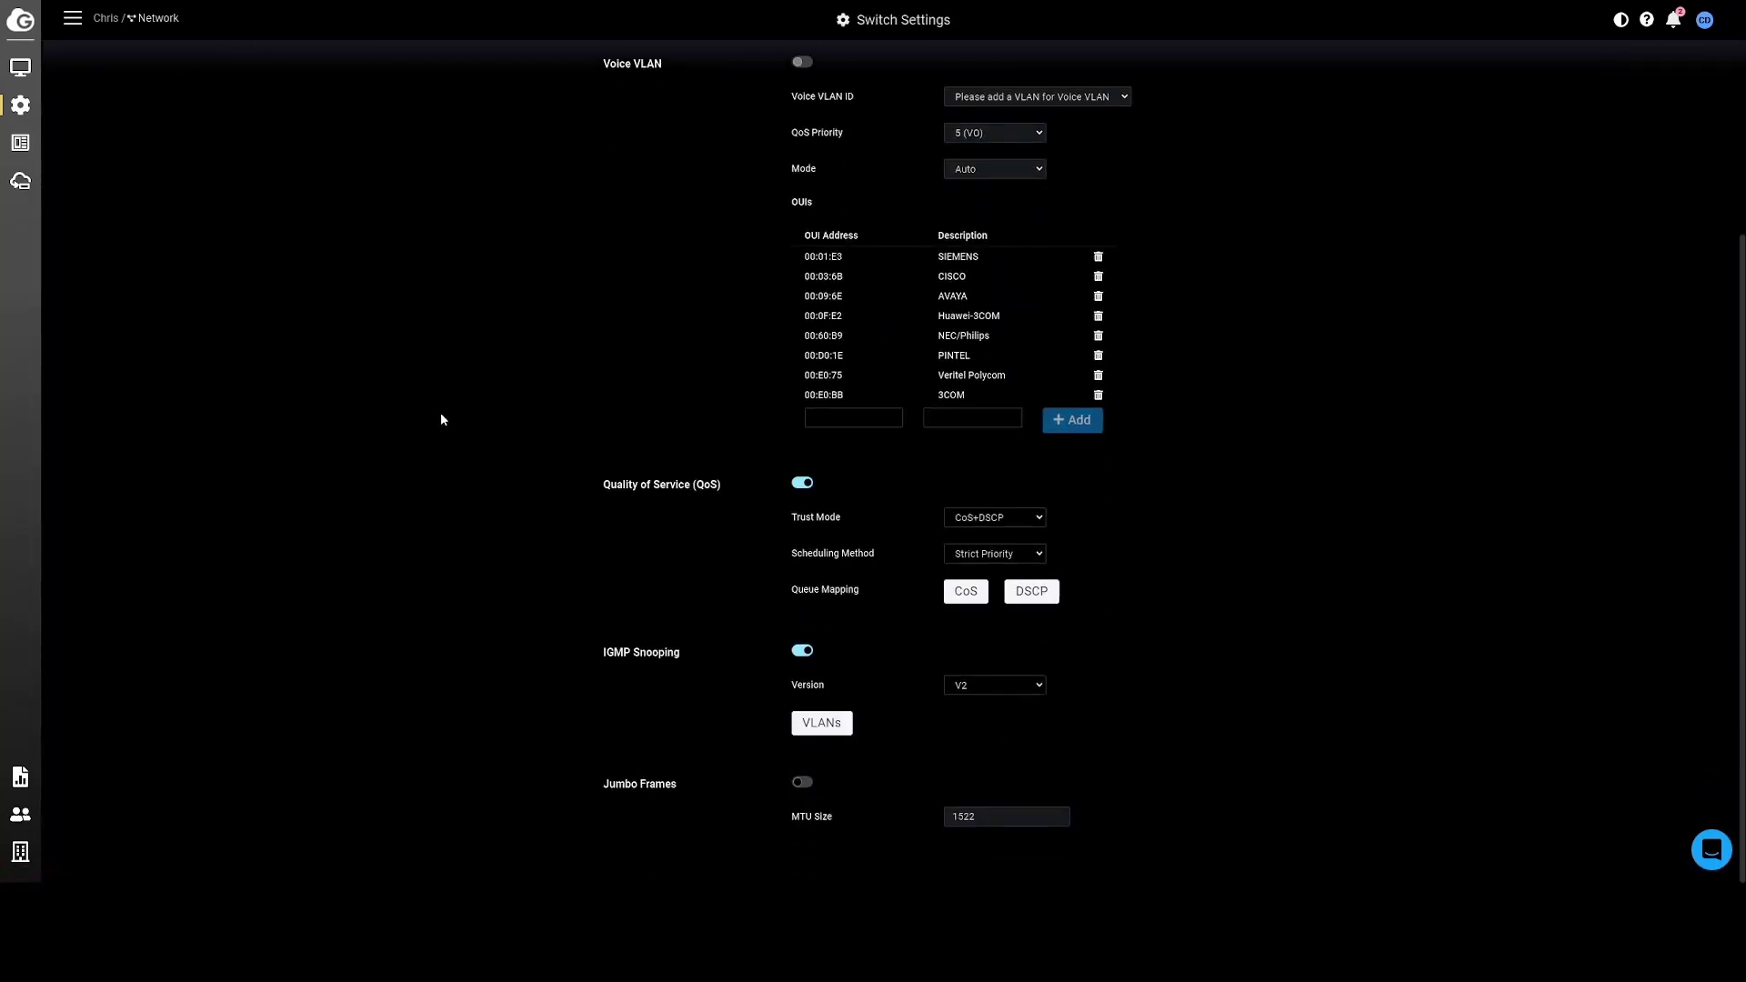
{"action": "scroll", "coordinate": [440, 415], "scroll_direction": "up", "scroll_amount": 1}
{"action": "mouse_move", "coordinate": [20, 66]}
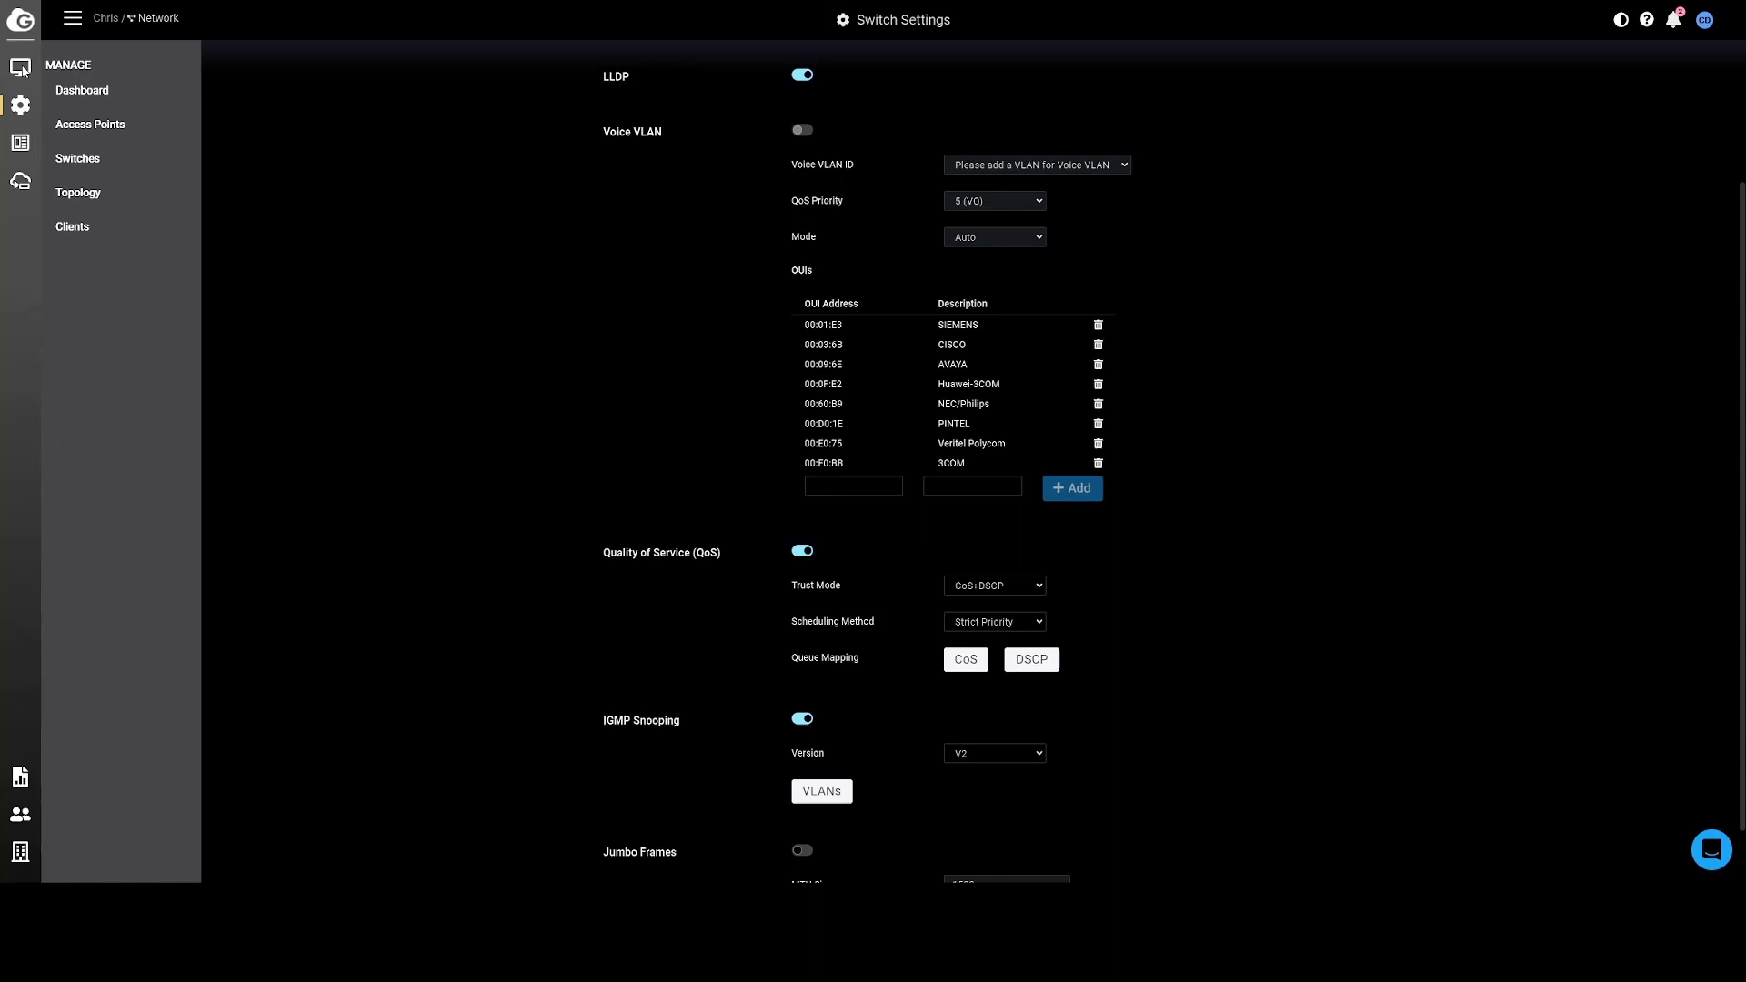
{"action": "left_click", "coordinate": [84, 239]}
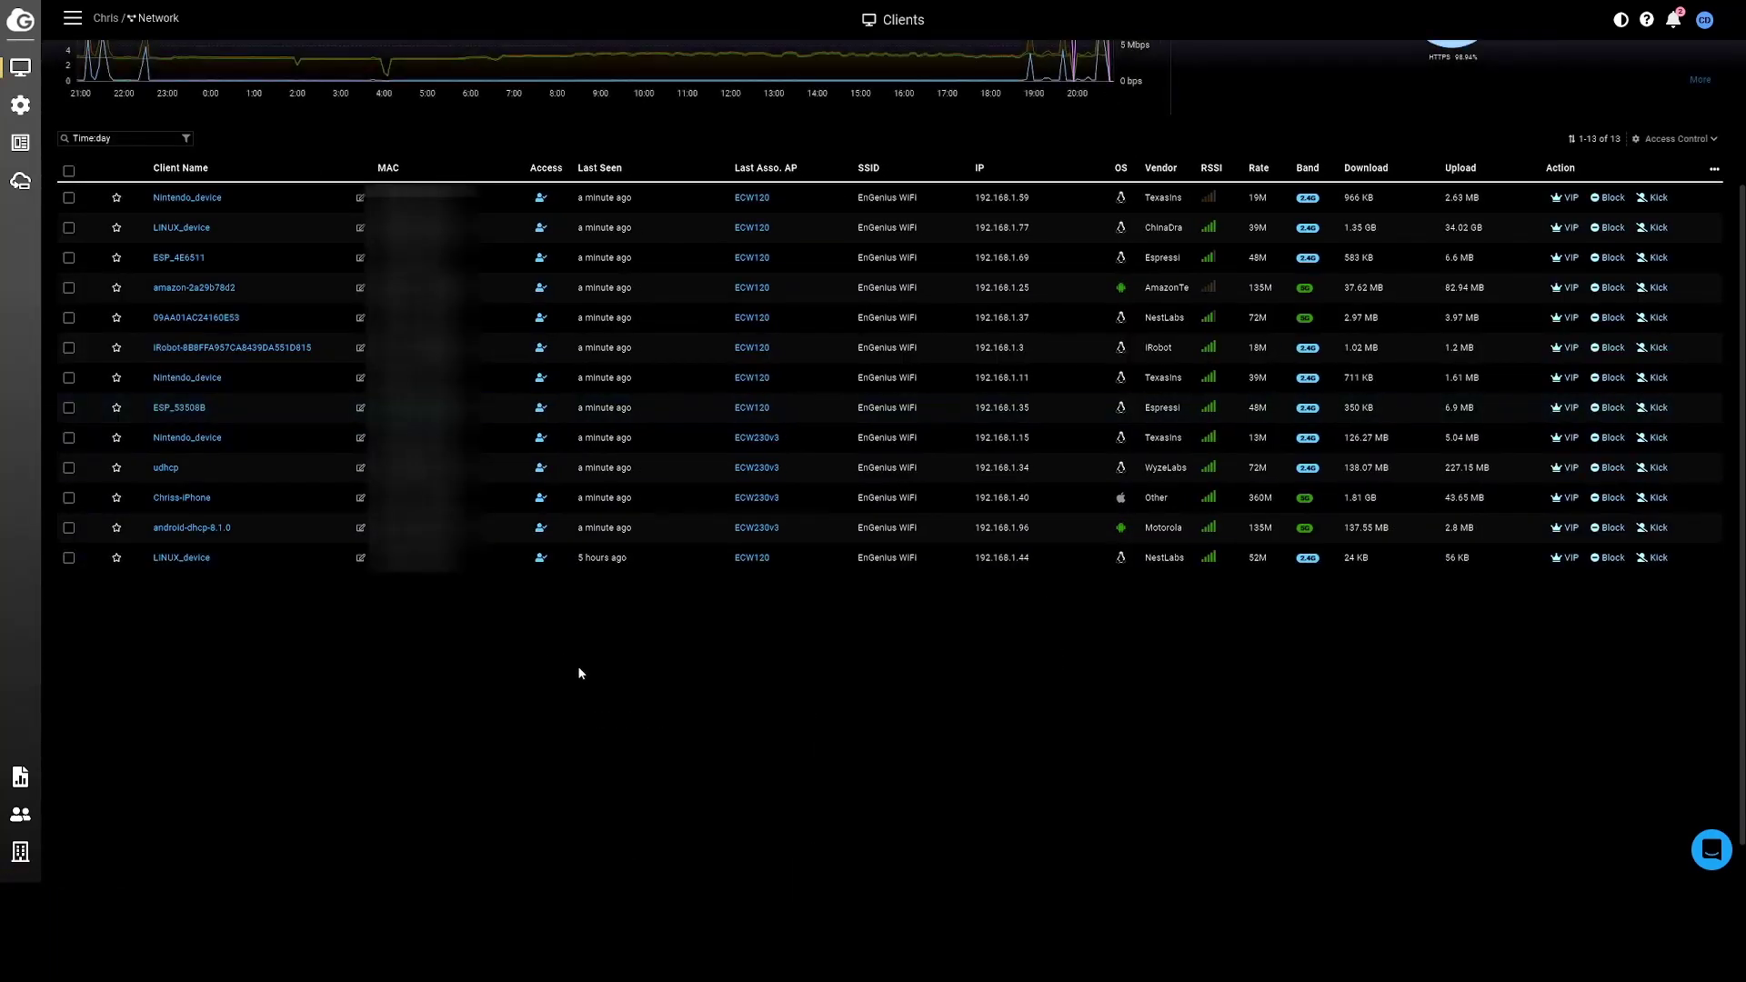
- Visit the Radio Settings page, then go back to the Dashboard
{"action": "mouse_move", "coordinate": [20, 66]}
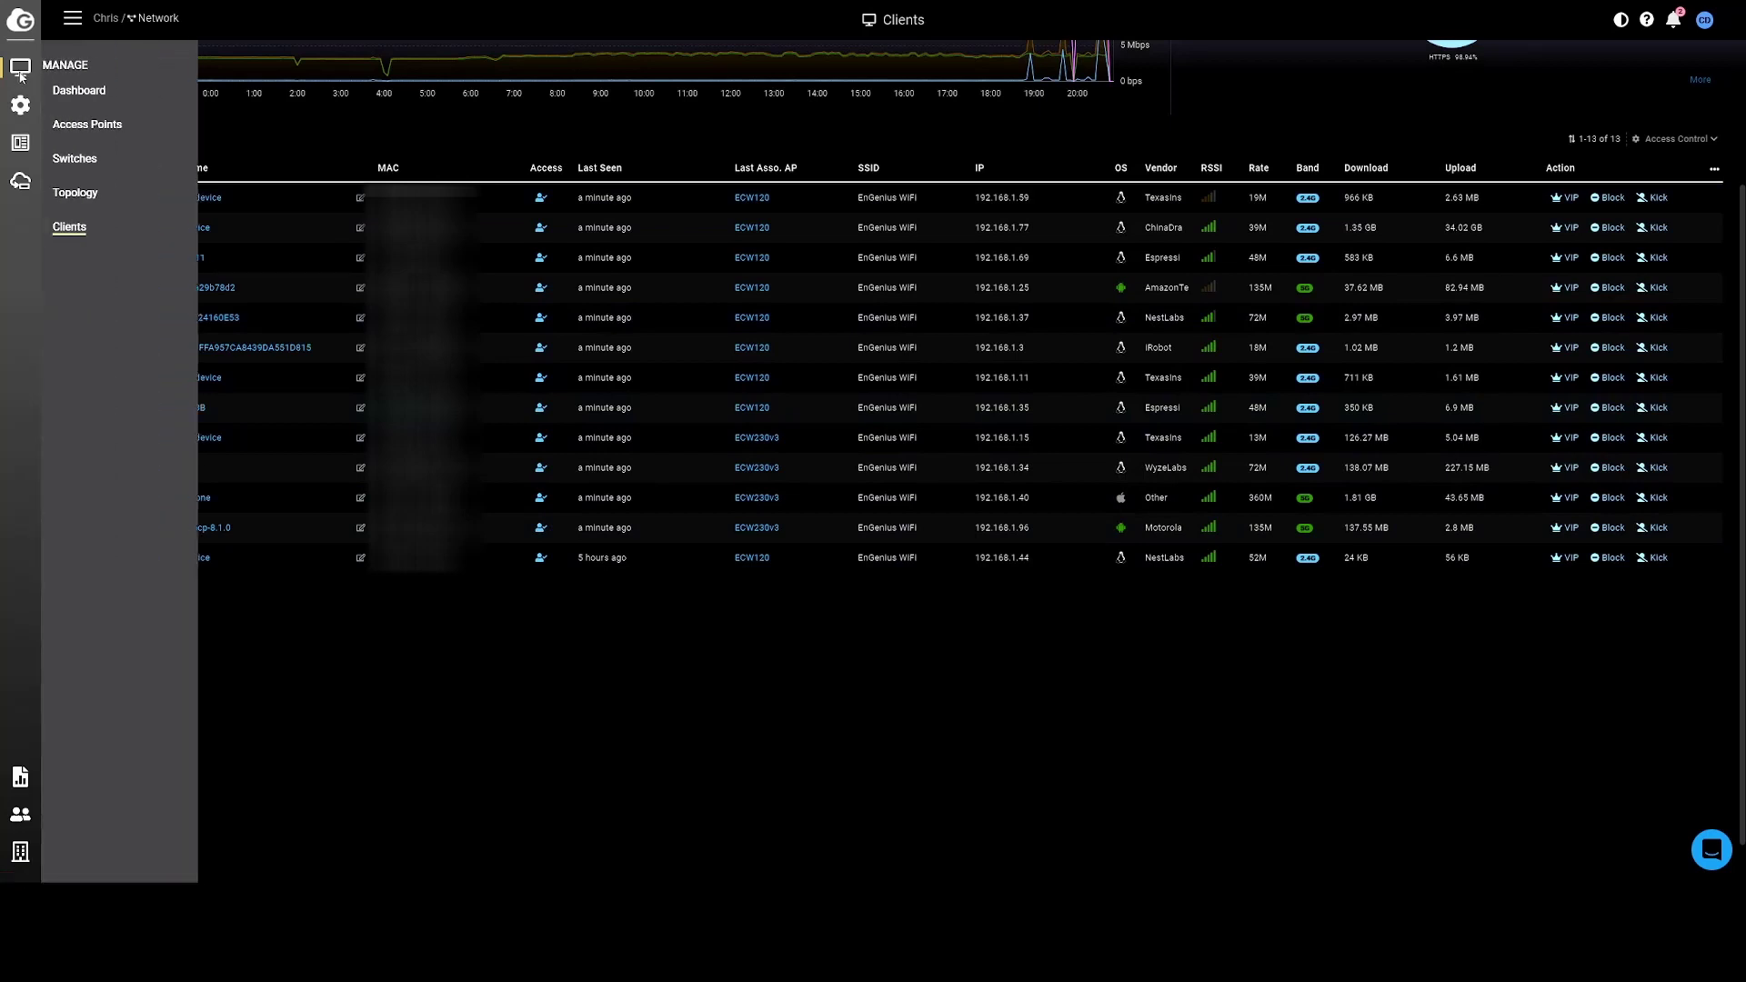
{"action": "mouse_move", "coordinate": [30, 118]}
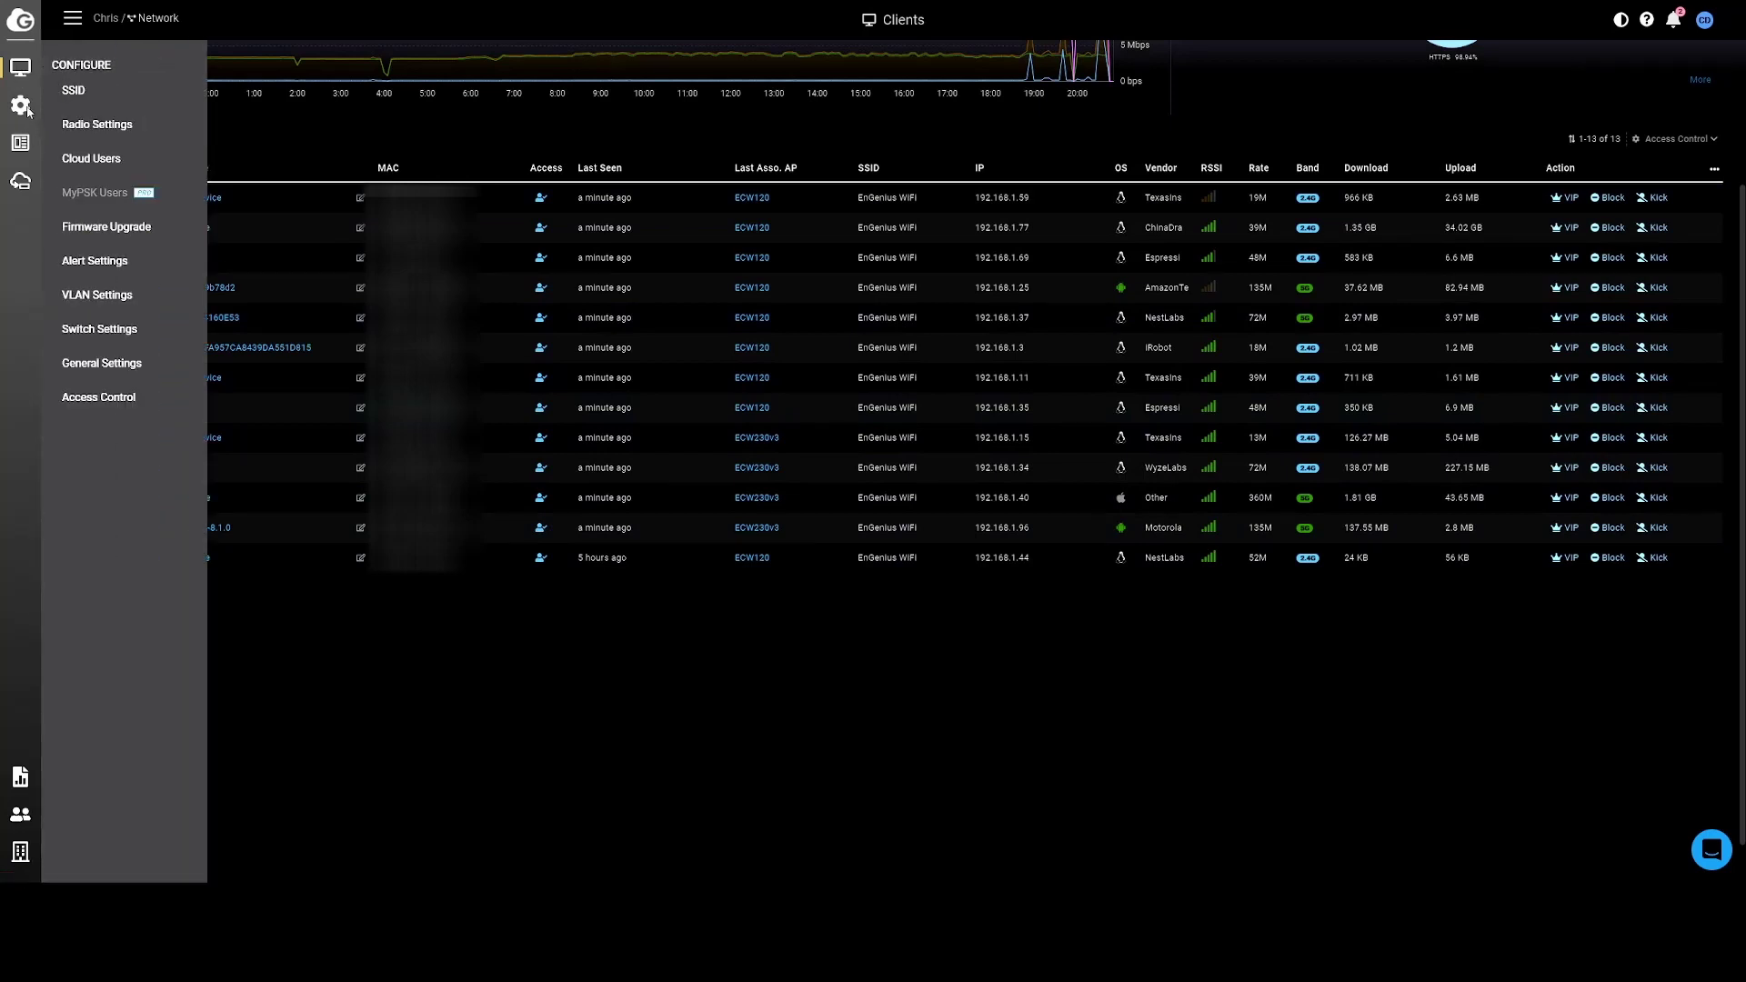
{"action": "left_click", "coordinate": [73, 124]}
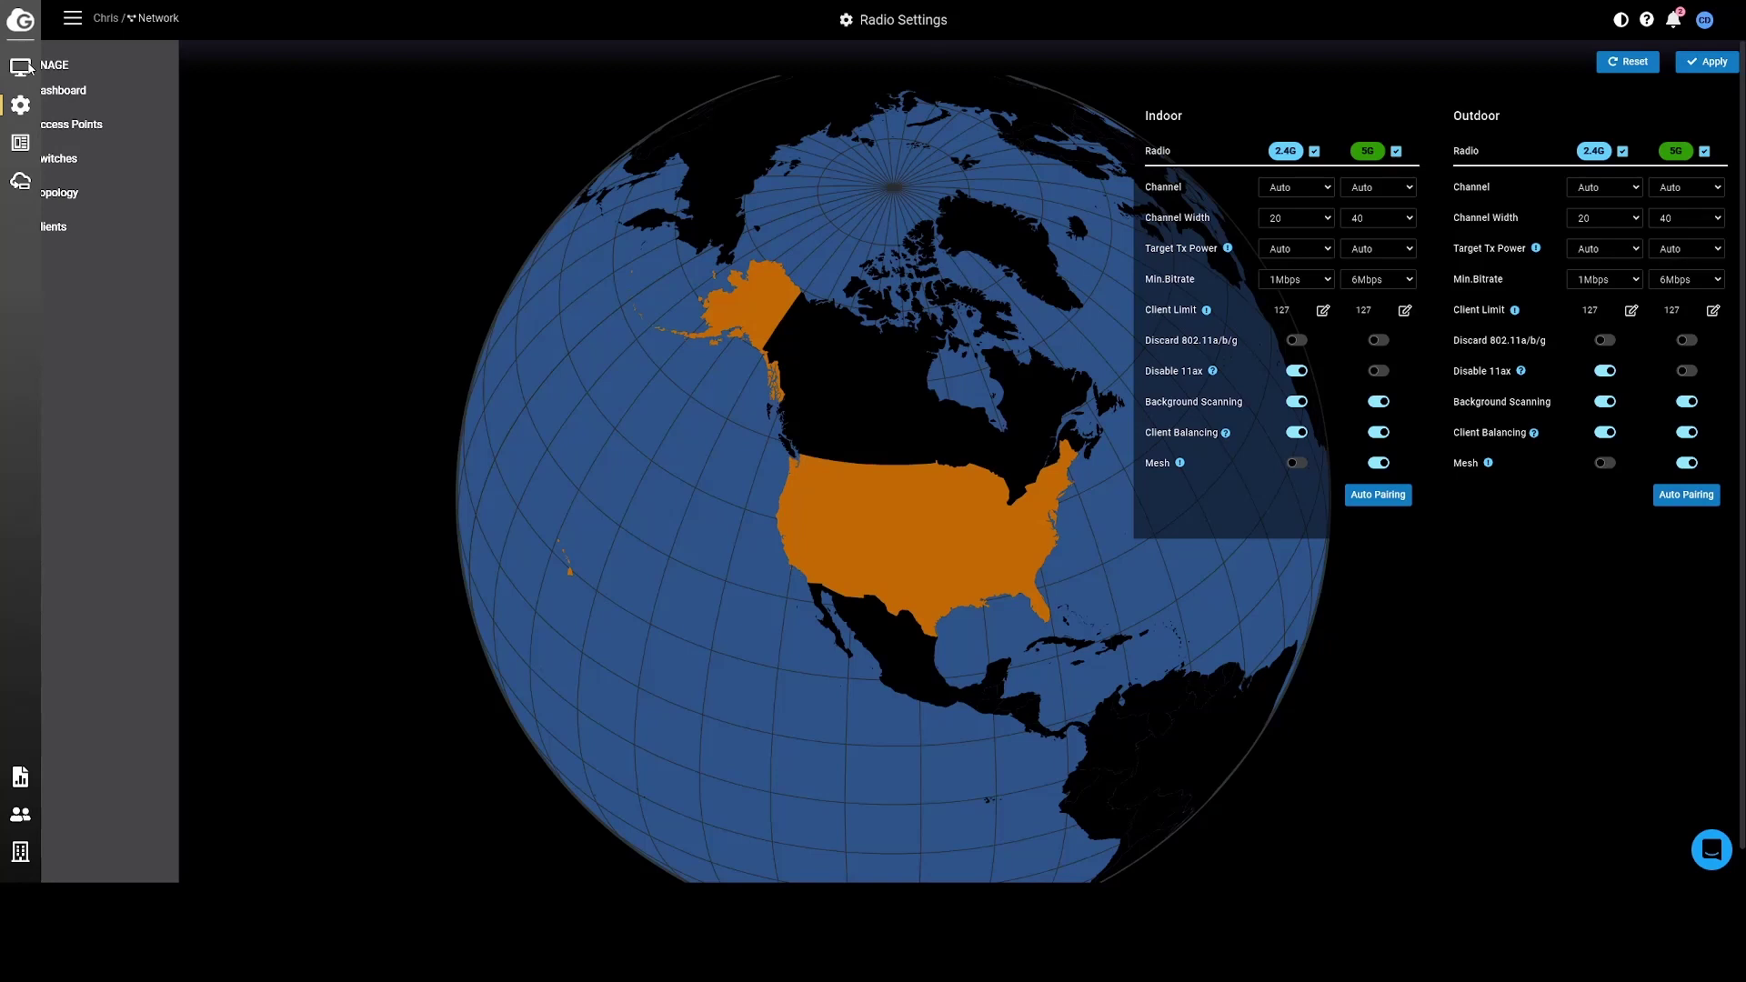
{"action": "left_click", "coordinate": [75, 91]}
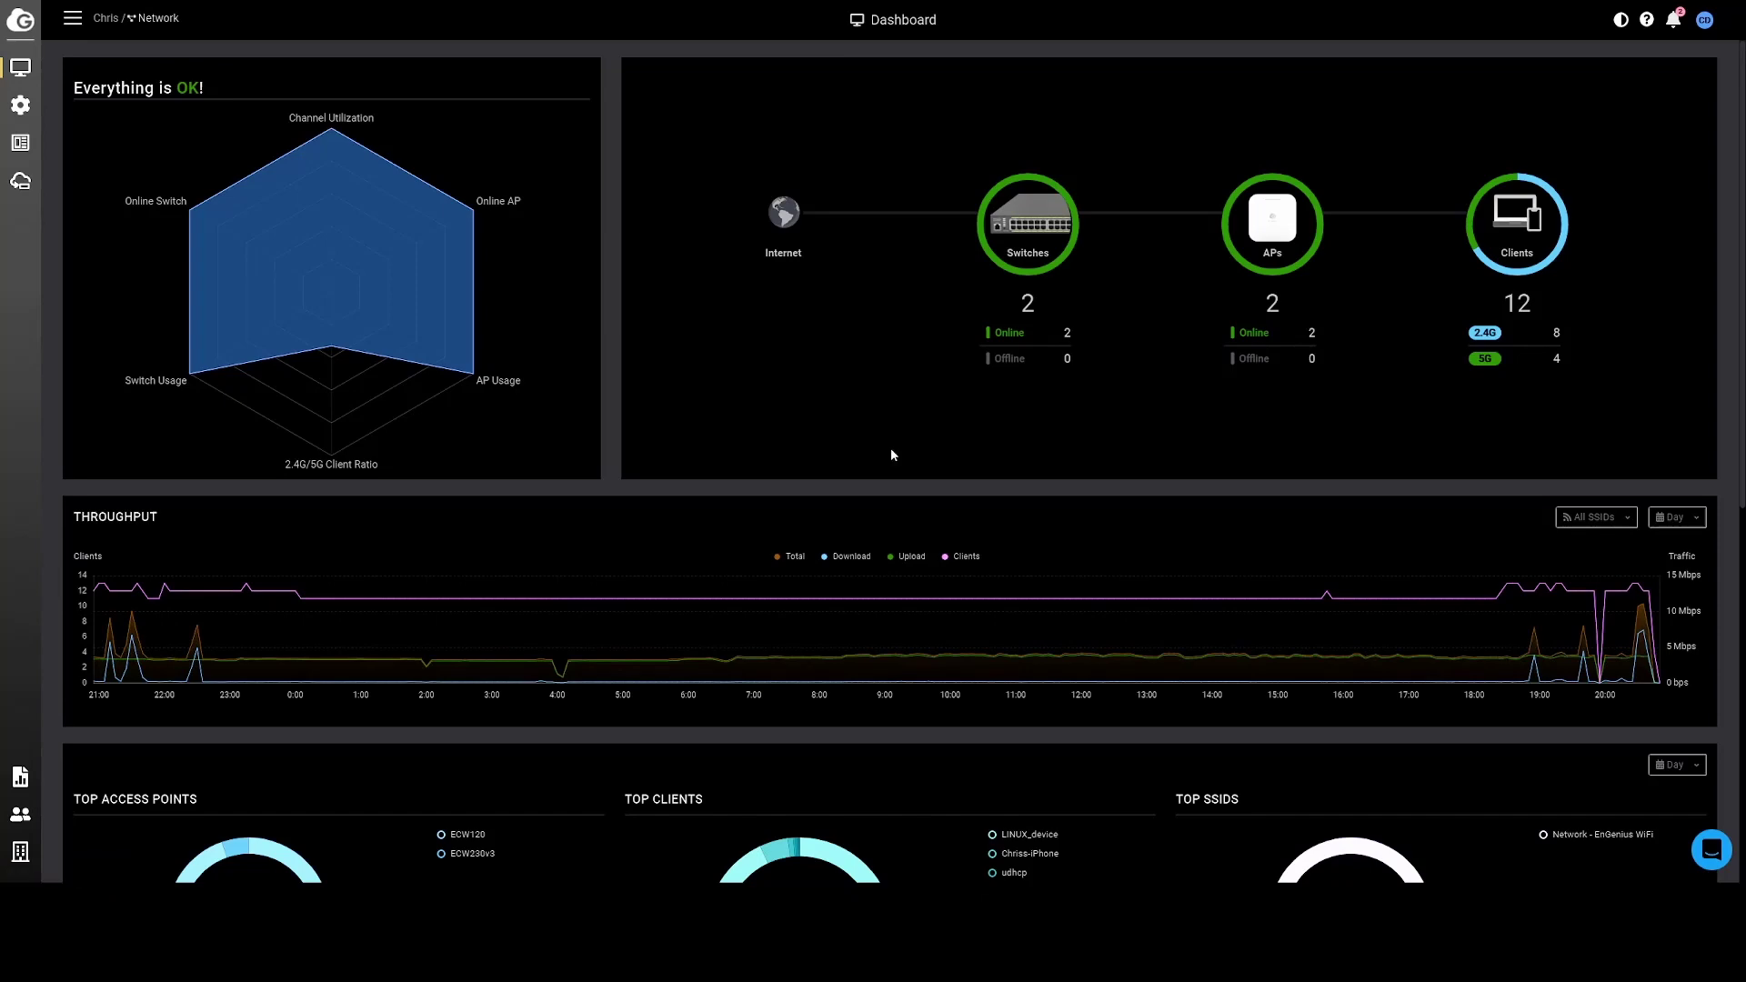
{"action": "left_click", "coordinate": [1621, 20]}
{"action": "left_click", "coordinate": [1648, 20]}
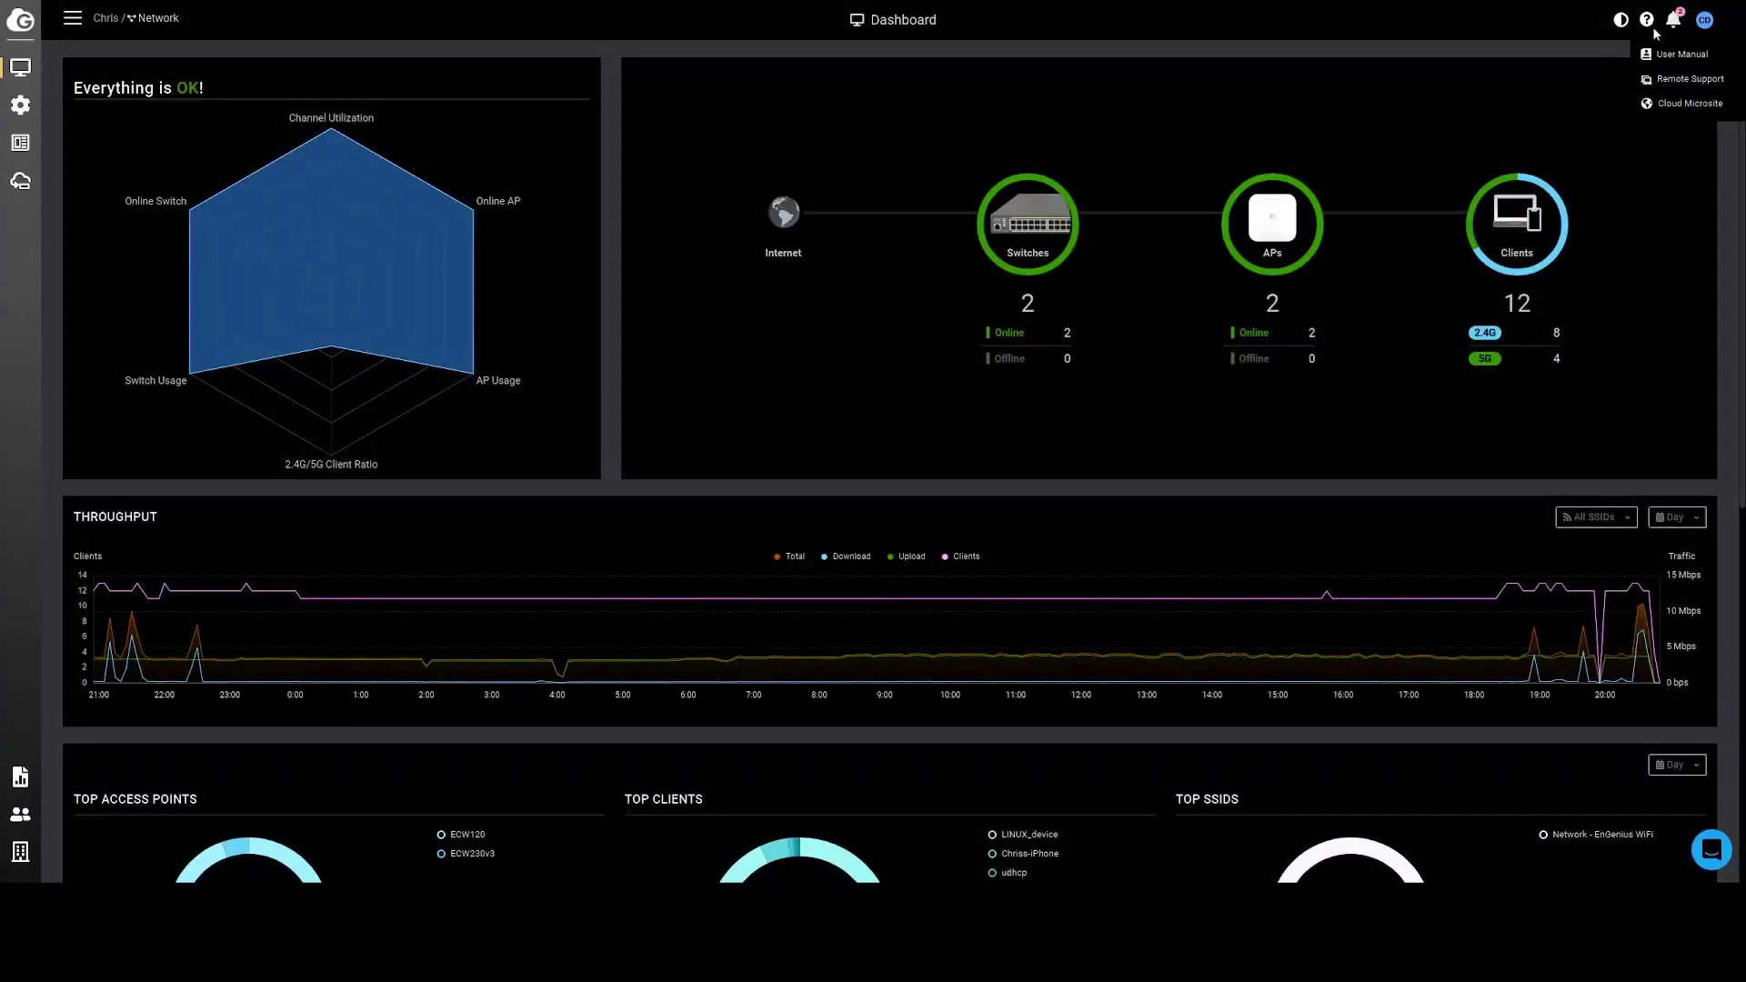
{"action": "left_click", "coordinate": [1689, 106]}
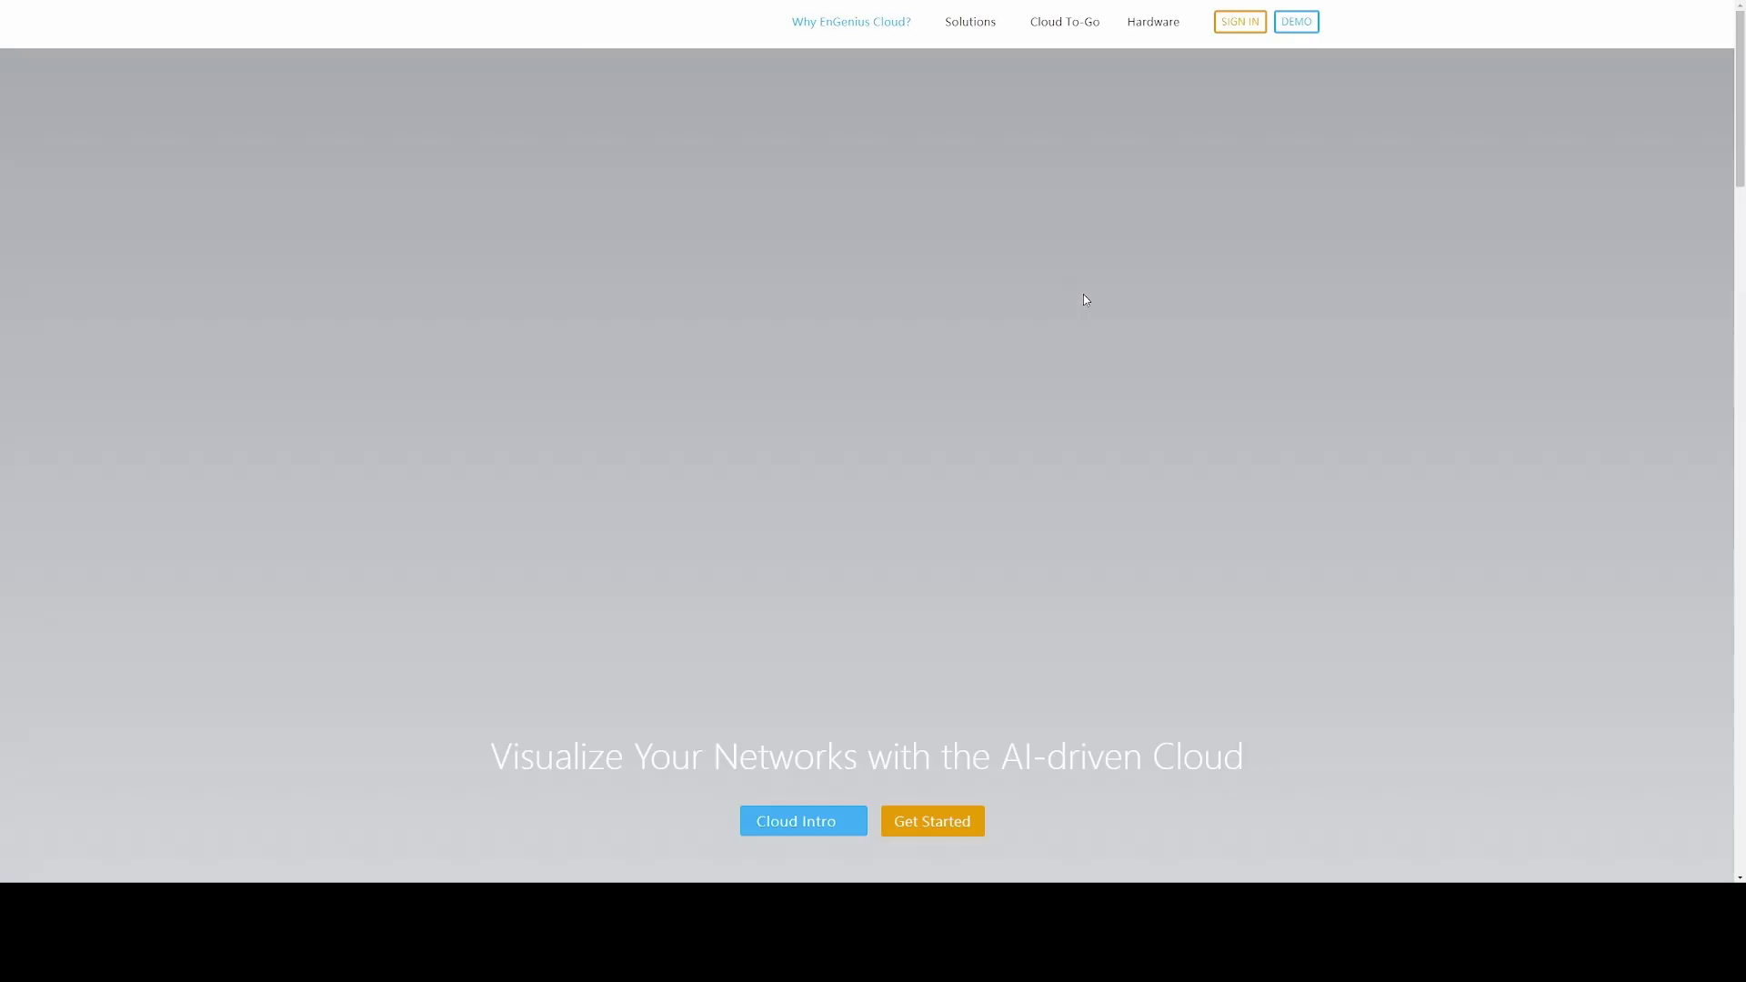
{"action": "scroll", "coordinate": [1080, 295], "scroll_direction": "down", "scroll_amount": 5}
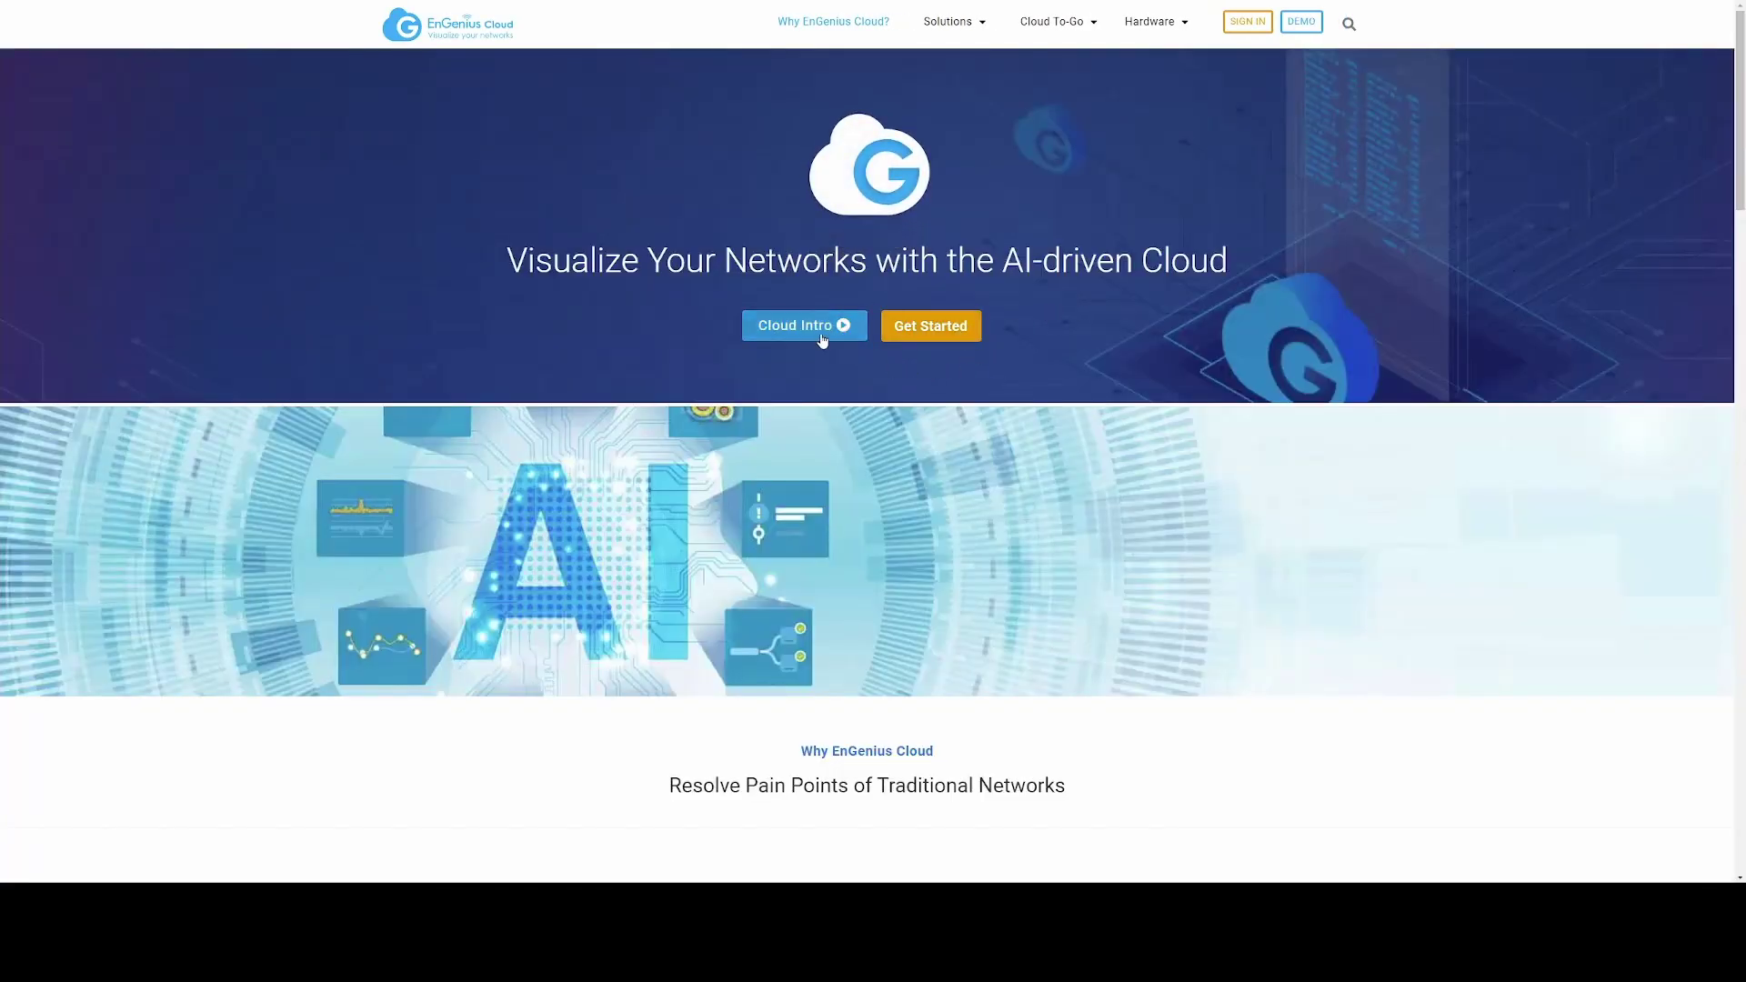
{"action": "scroll", "coordinate": [591, 418], "scroll_direction": "down", "scroll_amount": 3}
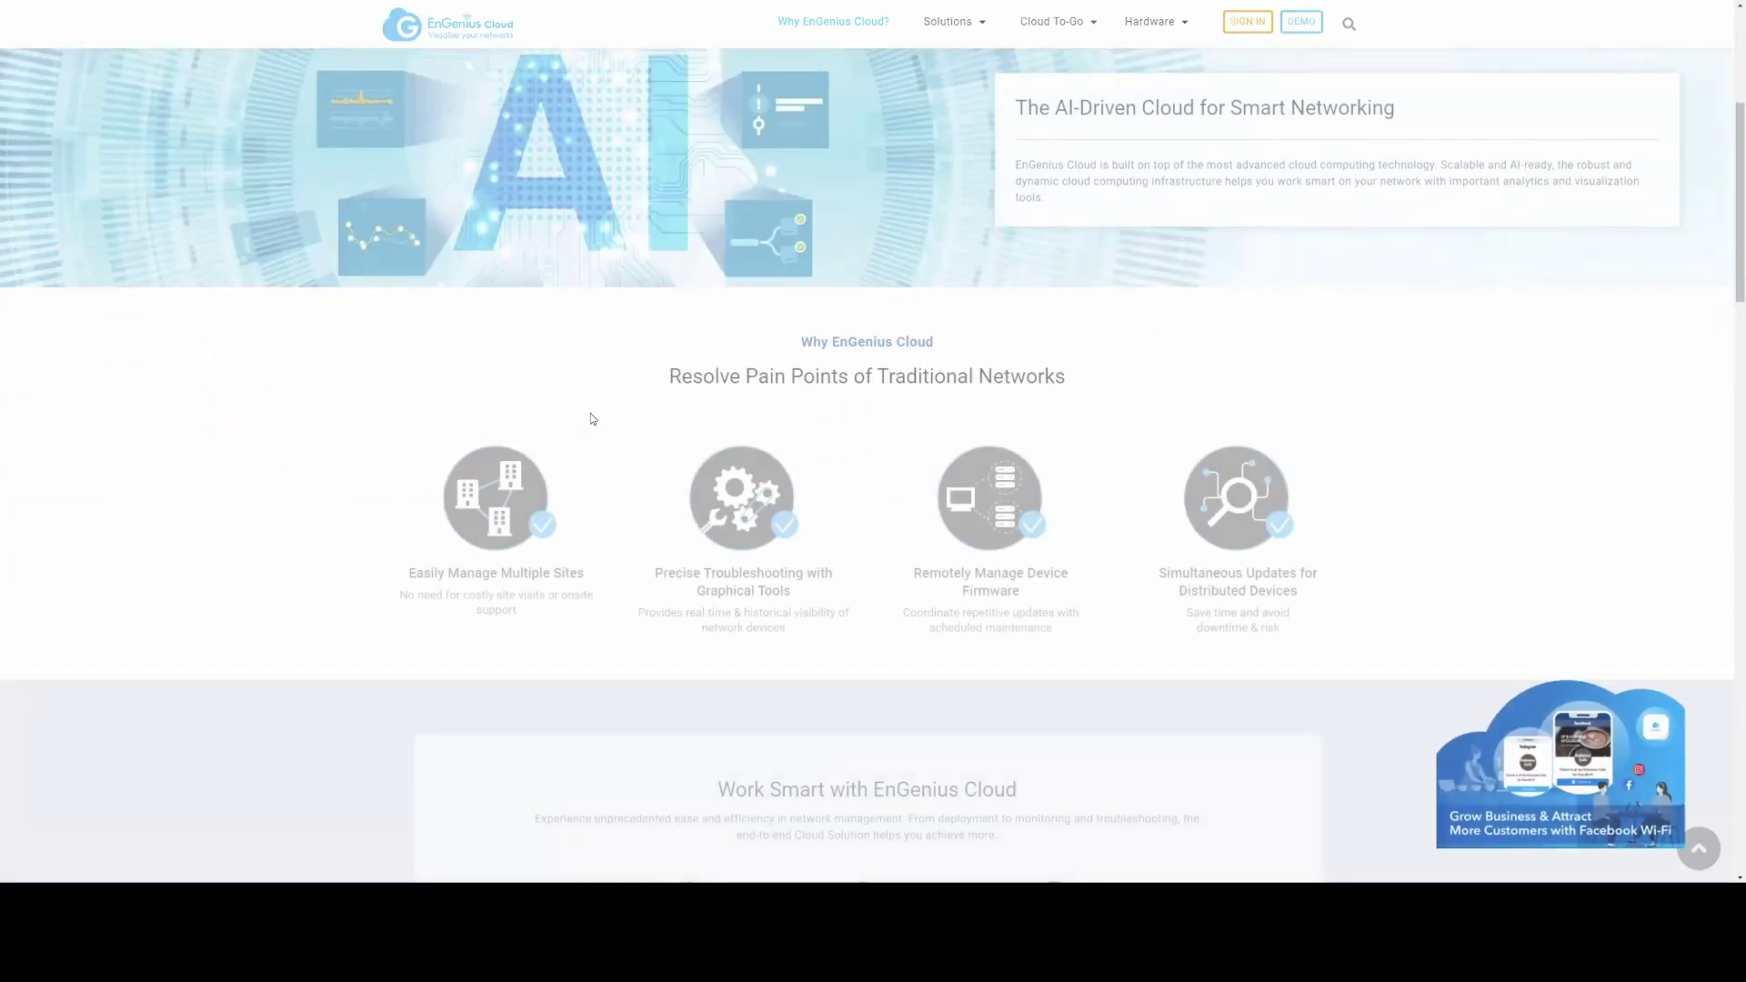
{"action": "scroll", "coordinate": [596, 427], "scroll_direction": "up", "scroll_amount": 2}
{"action": "scroll", "coordinate": [599, 440], "scroll_direction": "up", "scroll_amount": 2}
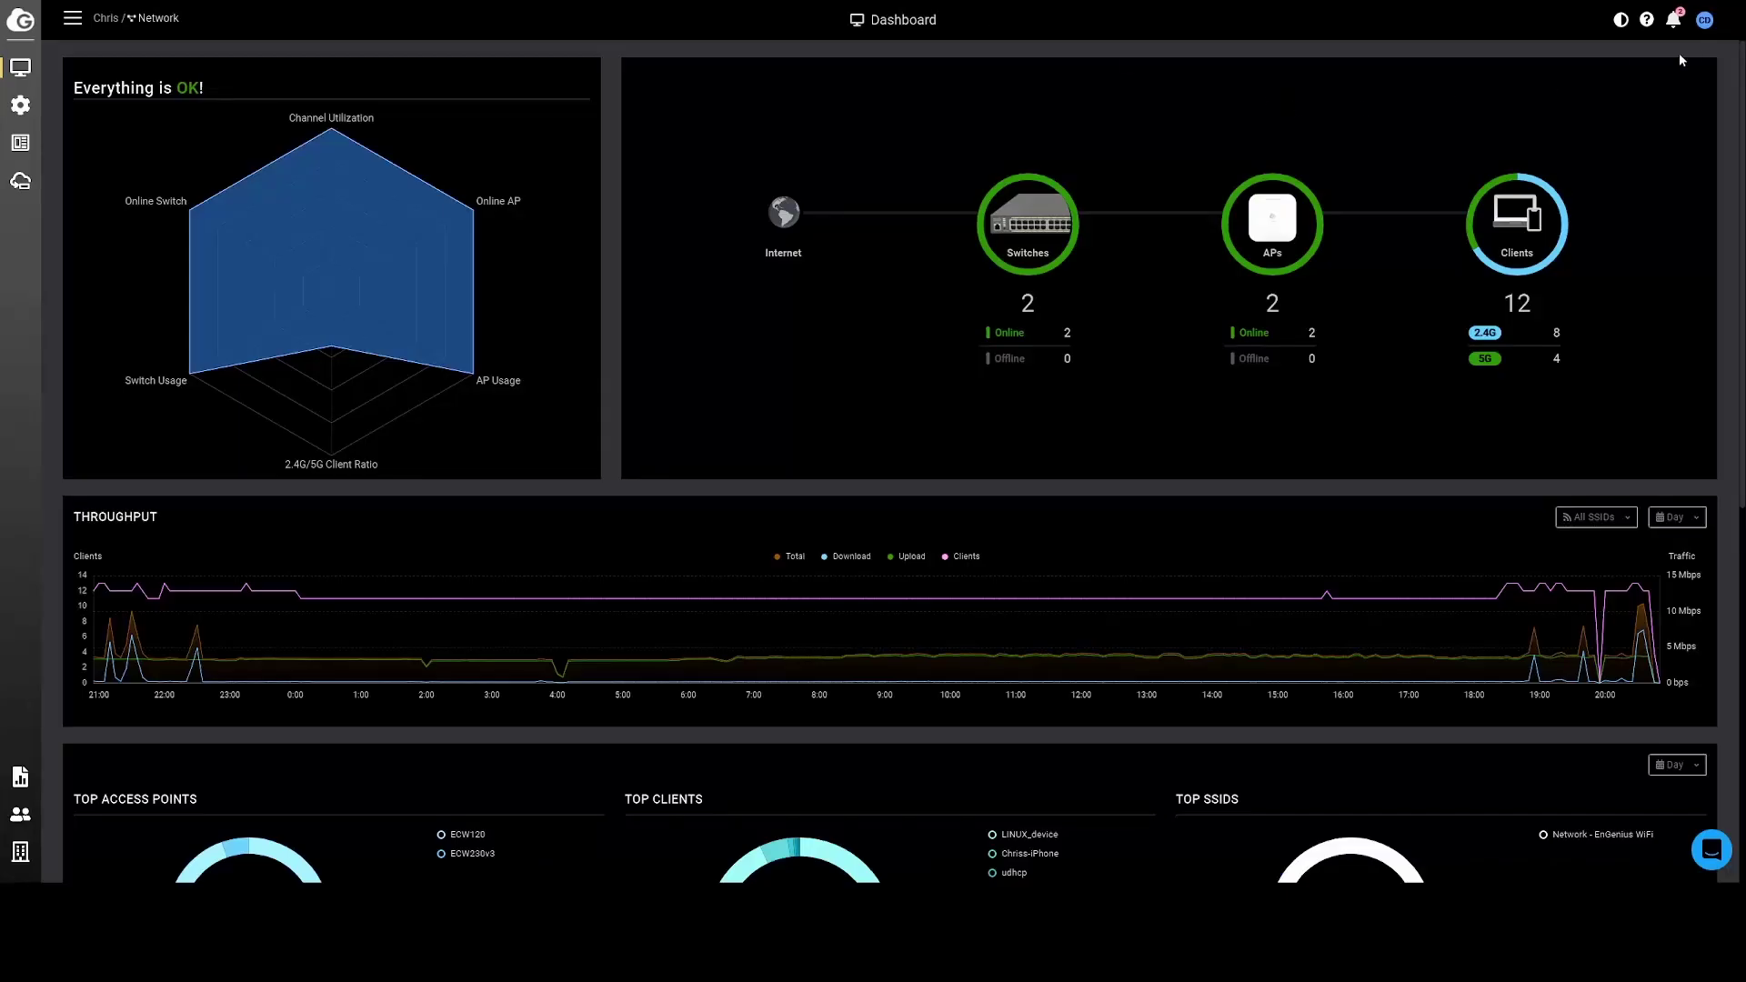
- Check recent notifications, view the empty EnSky device list, then return to the Dashboard
{"action": "left_click", "coordinate": [1676, 20]}
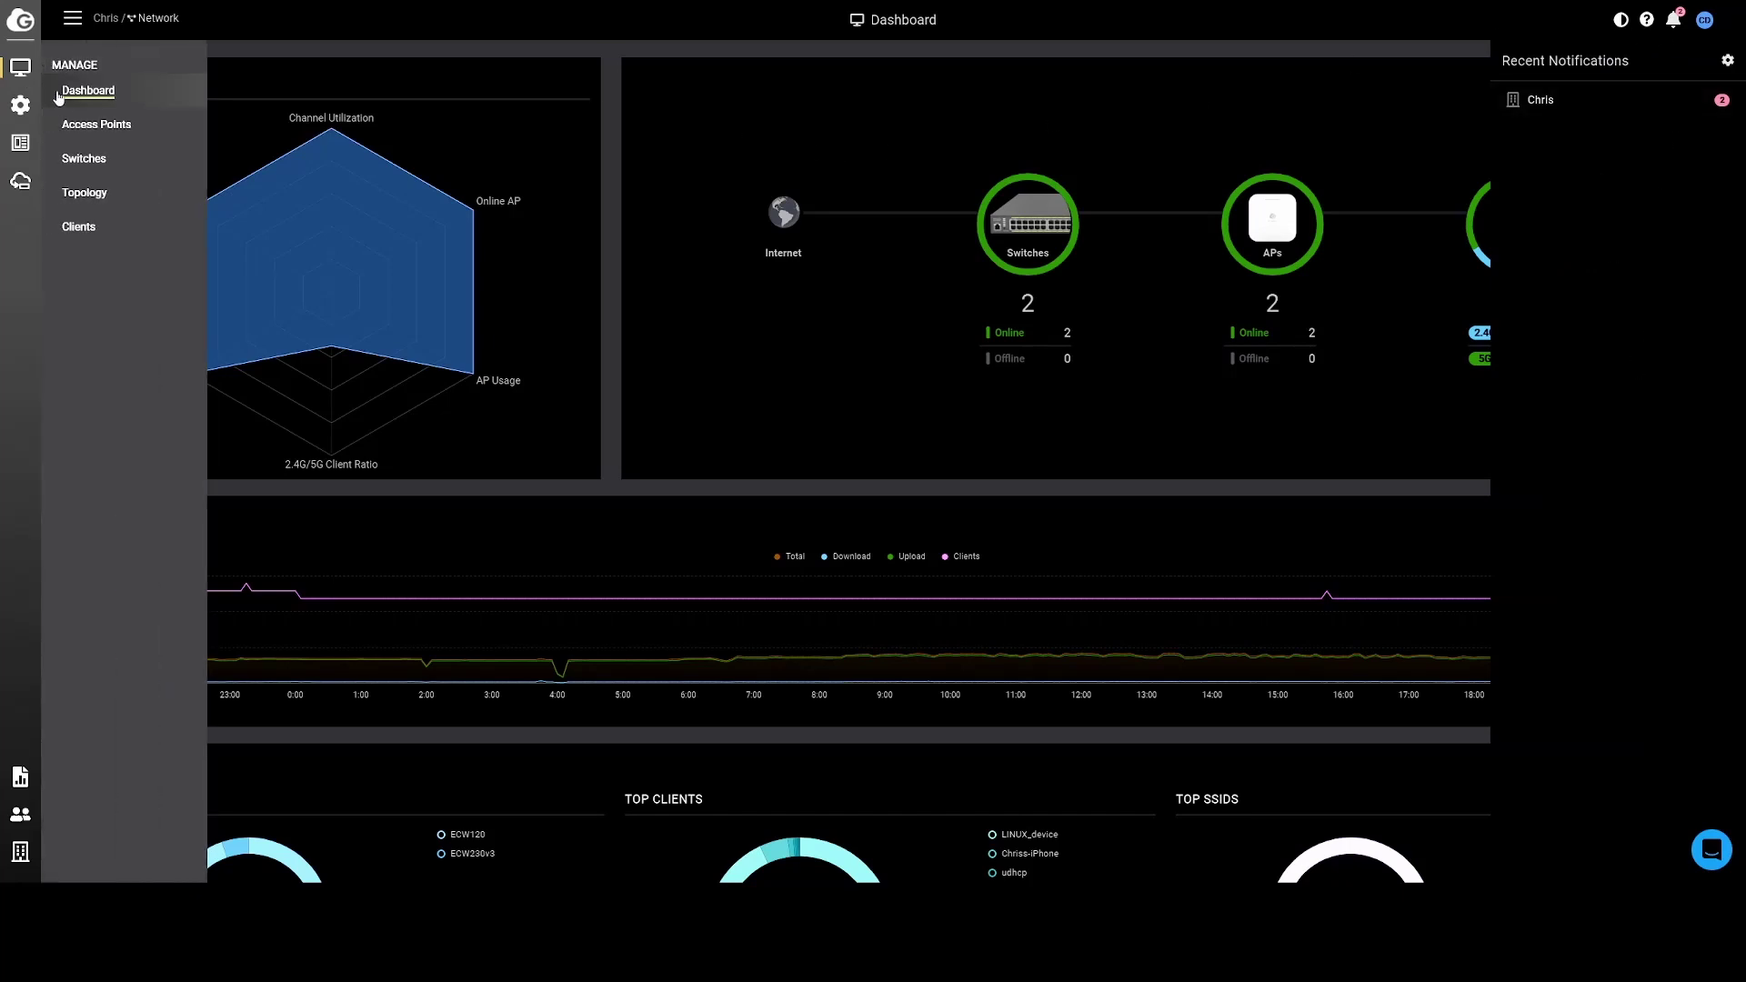
{"action": "left_click", "coordinate": [67, 91]}
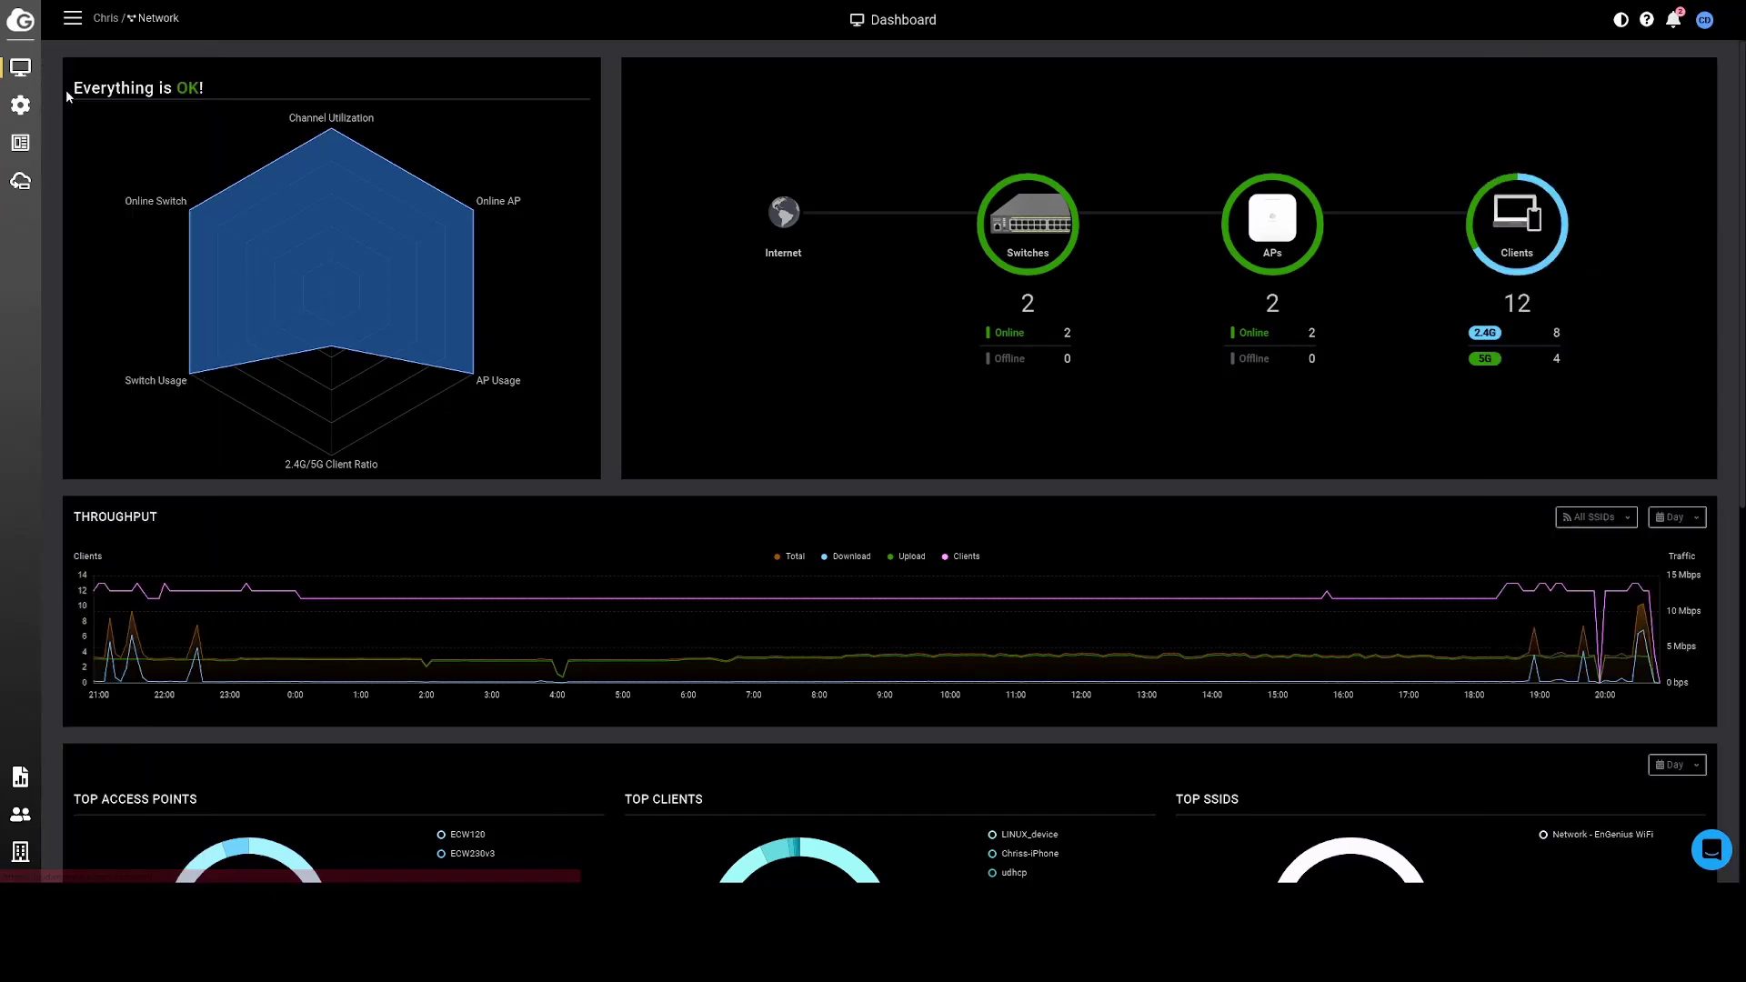
{"action": "left_click", "coordinate": [21, 185]}
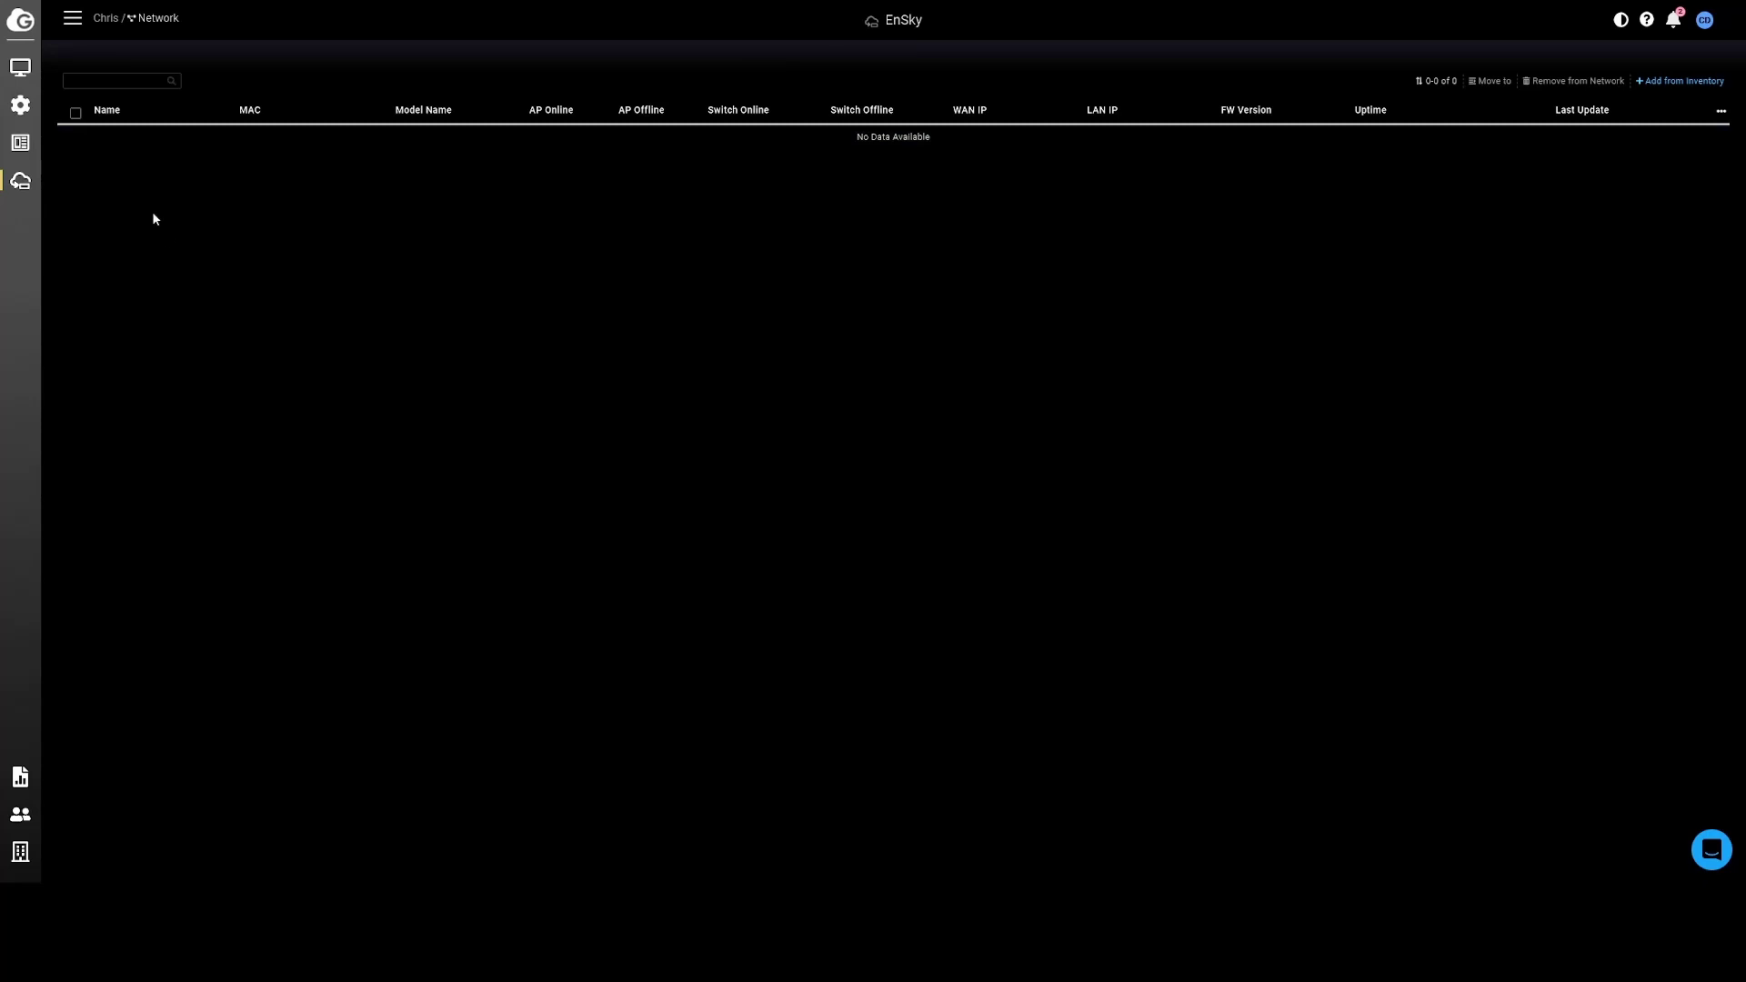
{"action": "mouse_move", "coordinate": [20, 67]}
{"action": "left_click", "coordinate": [71, 94]}
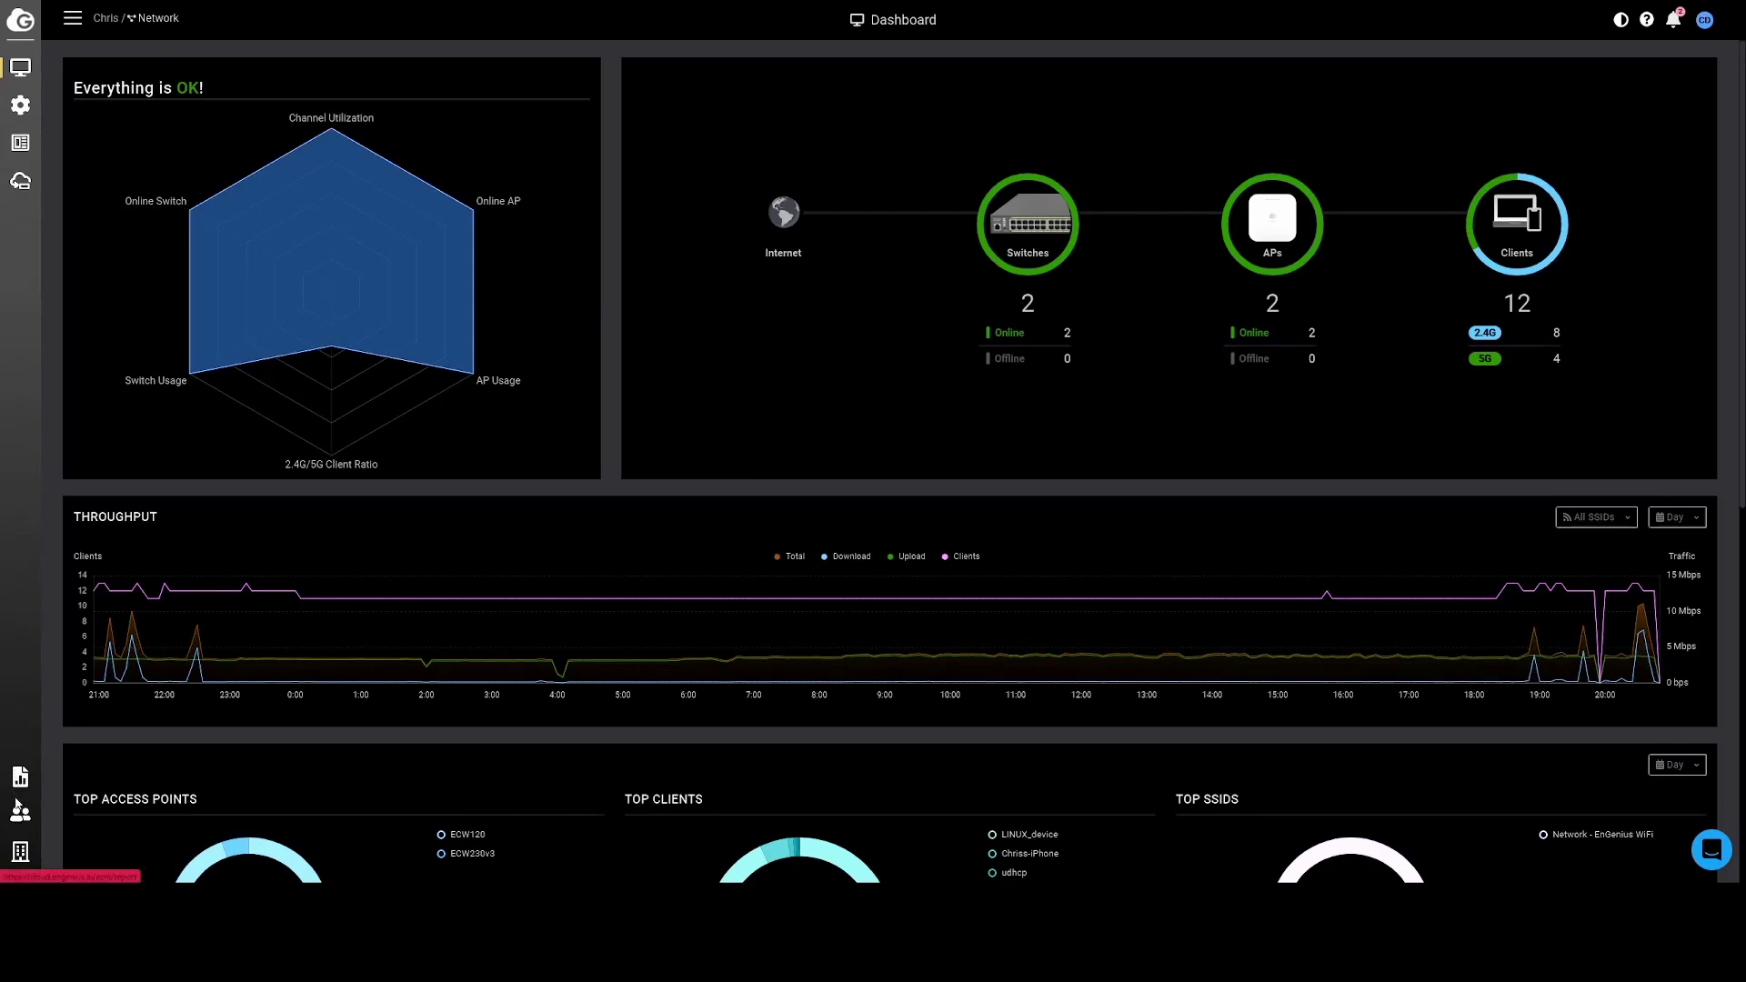
{"action": "left_click", "coordinate": [20, 778]}
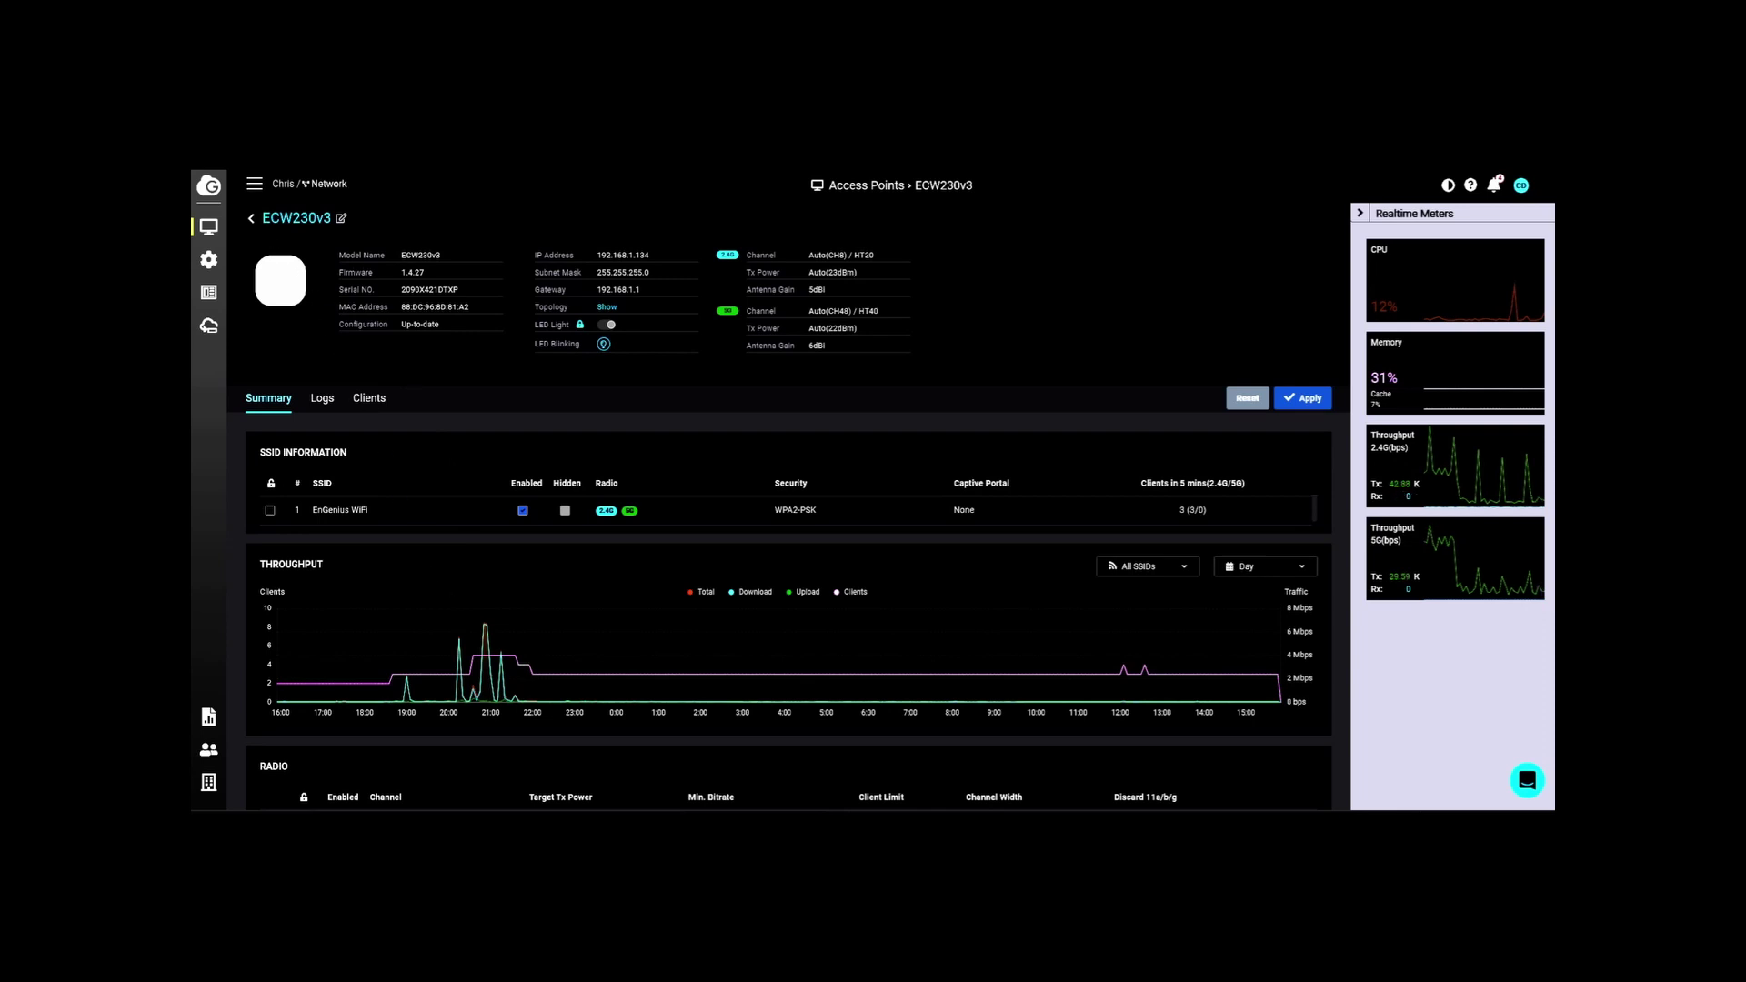
{"action": "left_click_drag", "start_coordinate": [263, 218], "coordinate": [312, 235]}
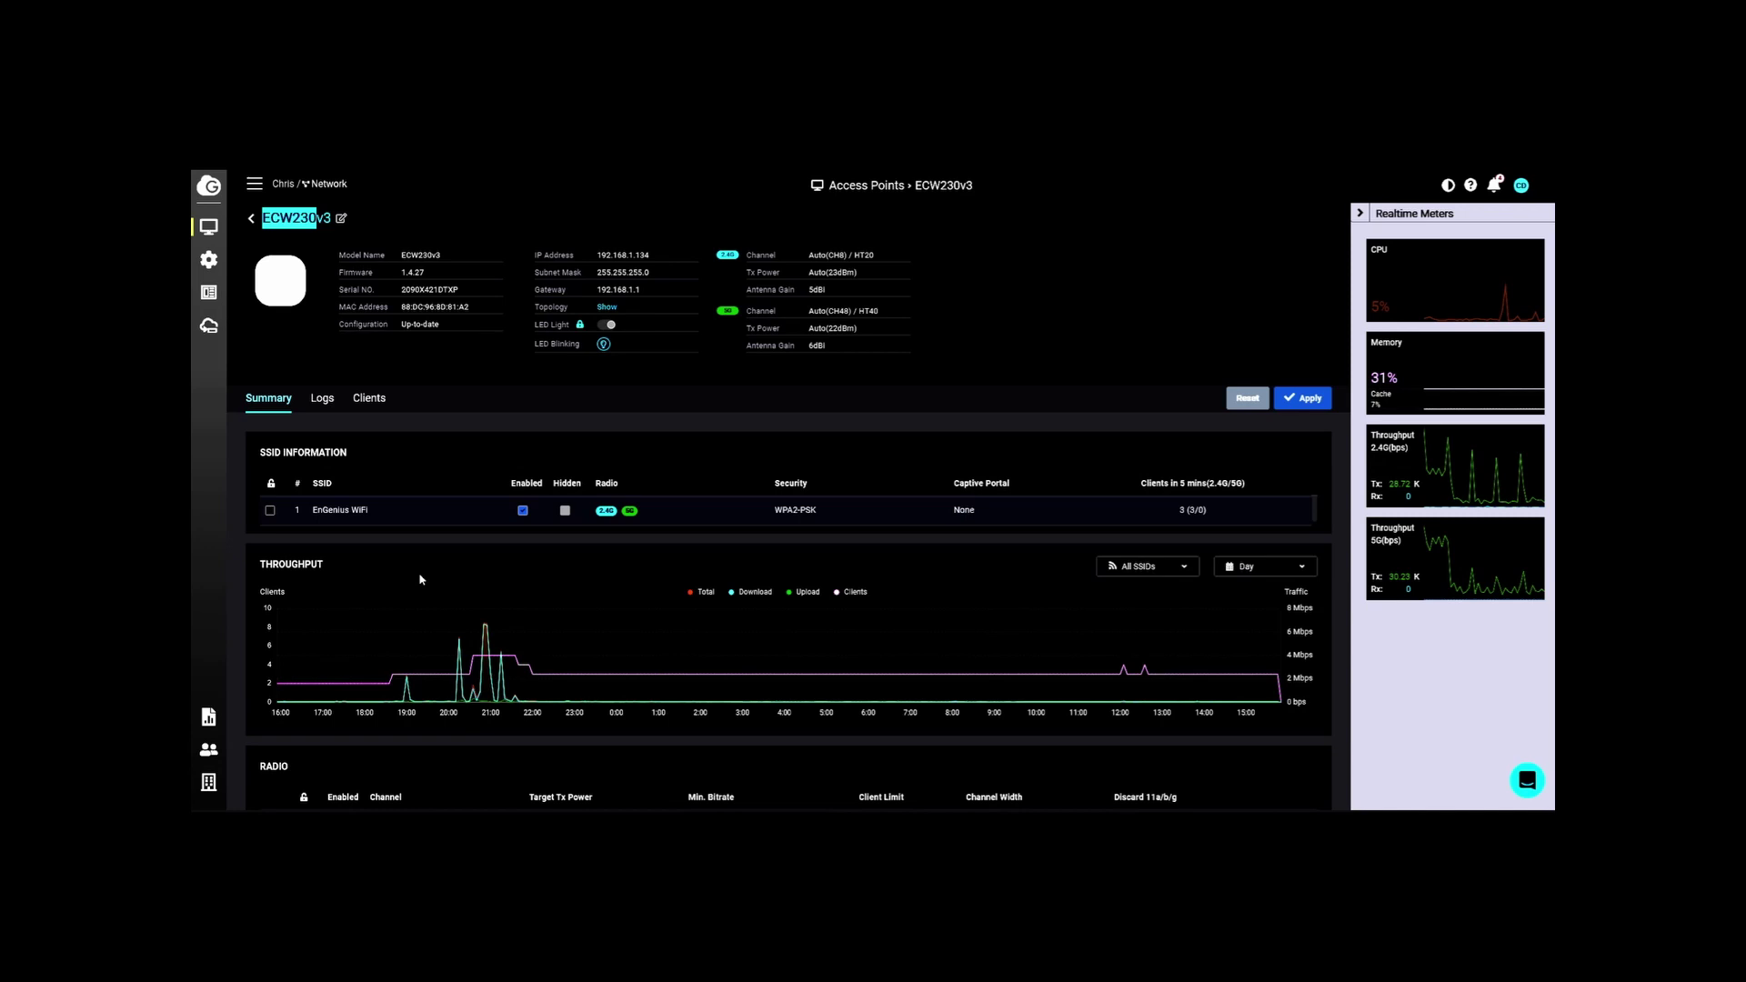
{"action": "scroll", "coordinate": [421, 579], "scroll_direction": "down", "scroll_amount": 5}
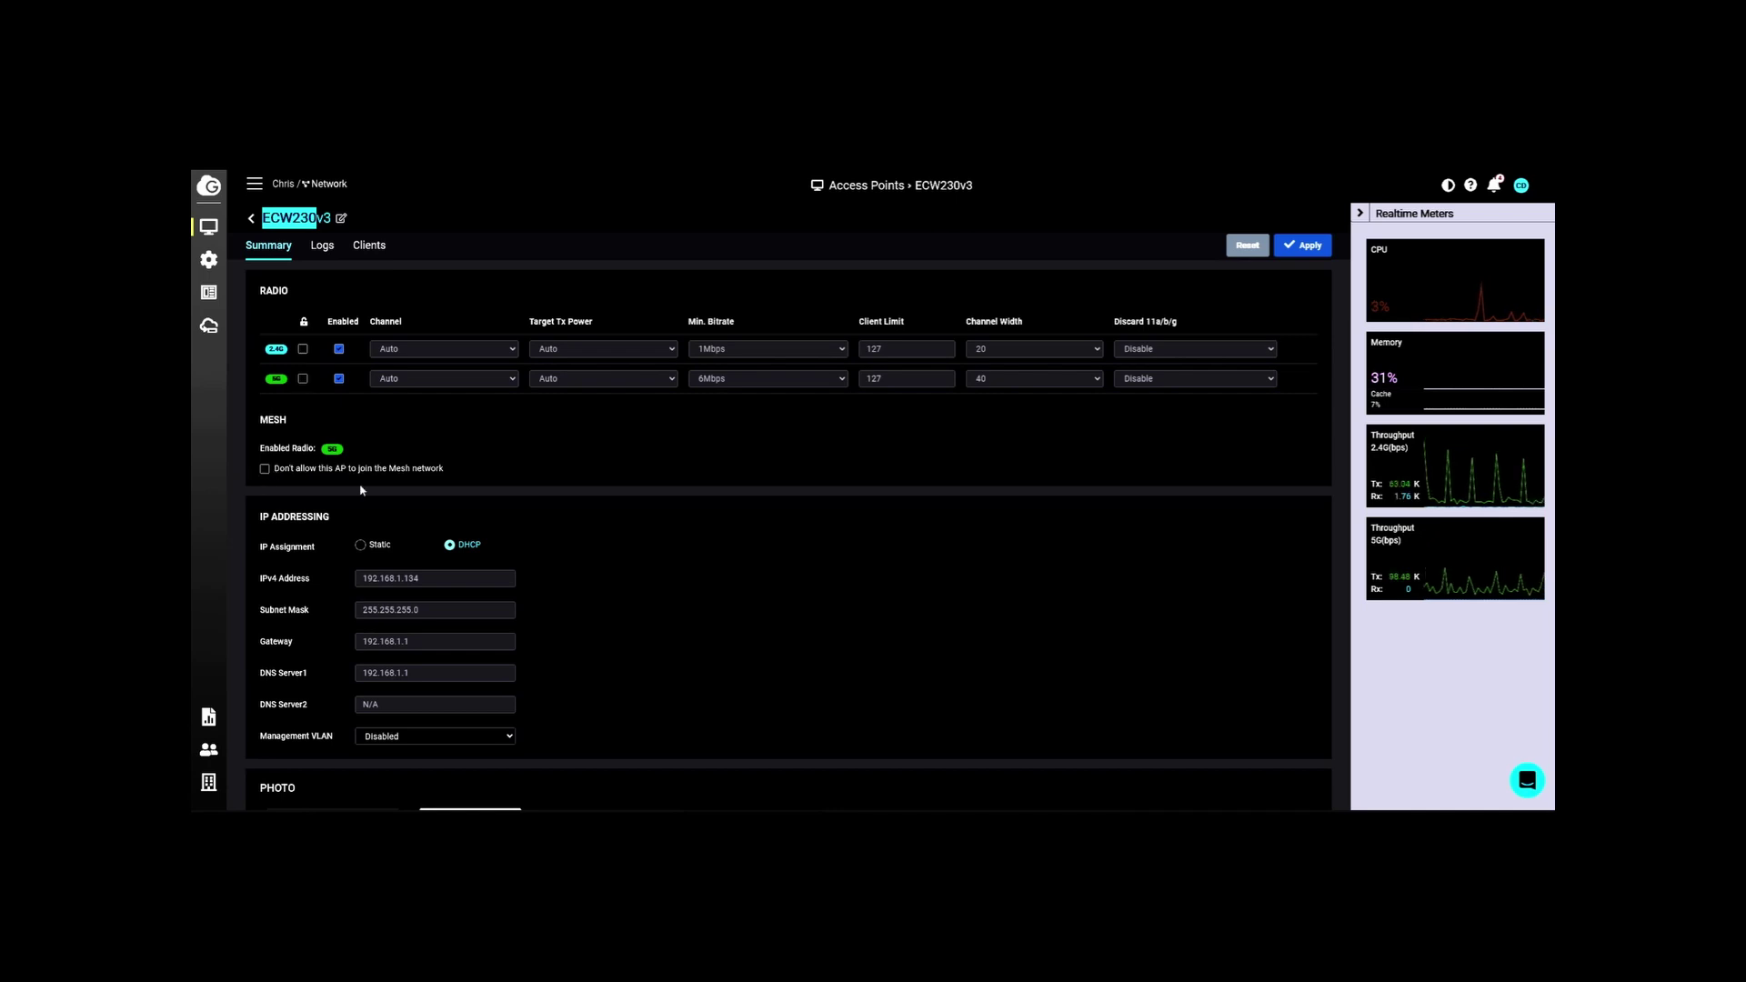
{"action": "scroll", "coordinate": [361, 491], "scroll_direction": "up", "scroll_amount": 5}
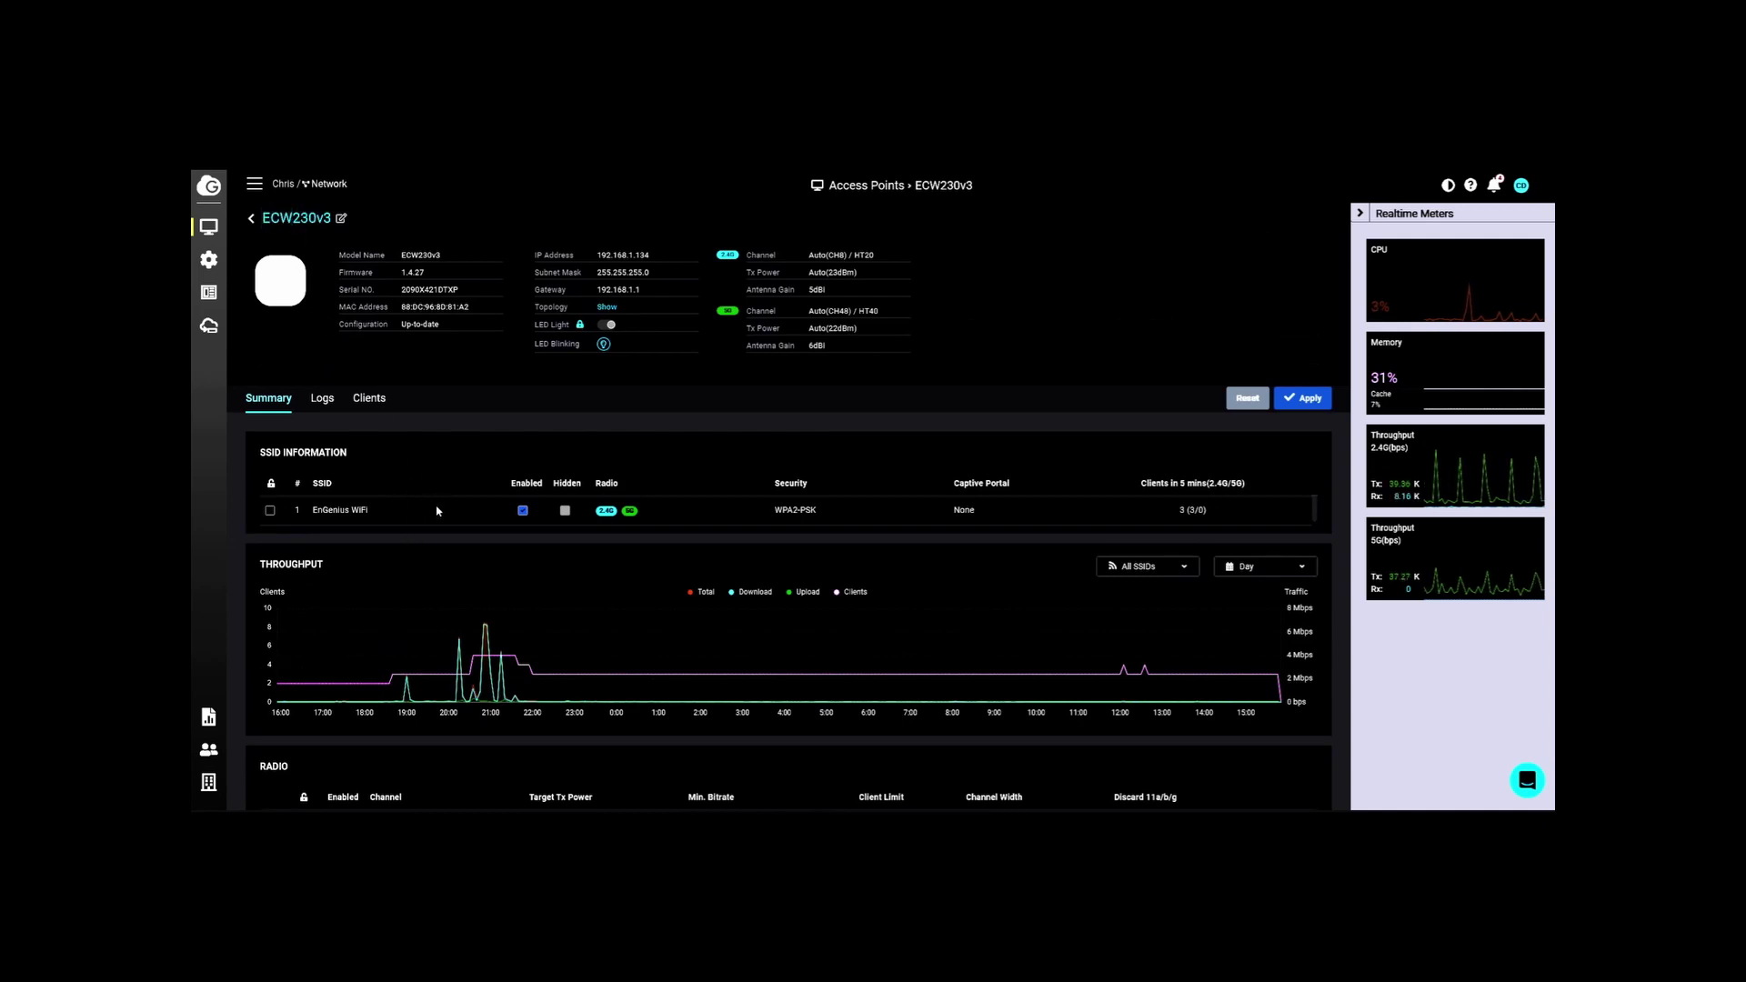
{"action": "scroll", "coordinate": [425, 503], "scroll_direction": "down", "scroll_amount": 1}
{"action": "scroll", "coordinate": [427, 491], "scroll_direction": "down", "scroll_amount": 3}
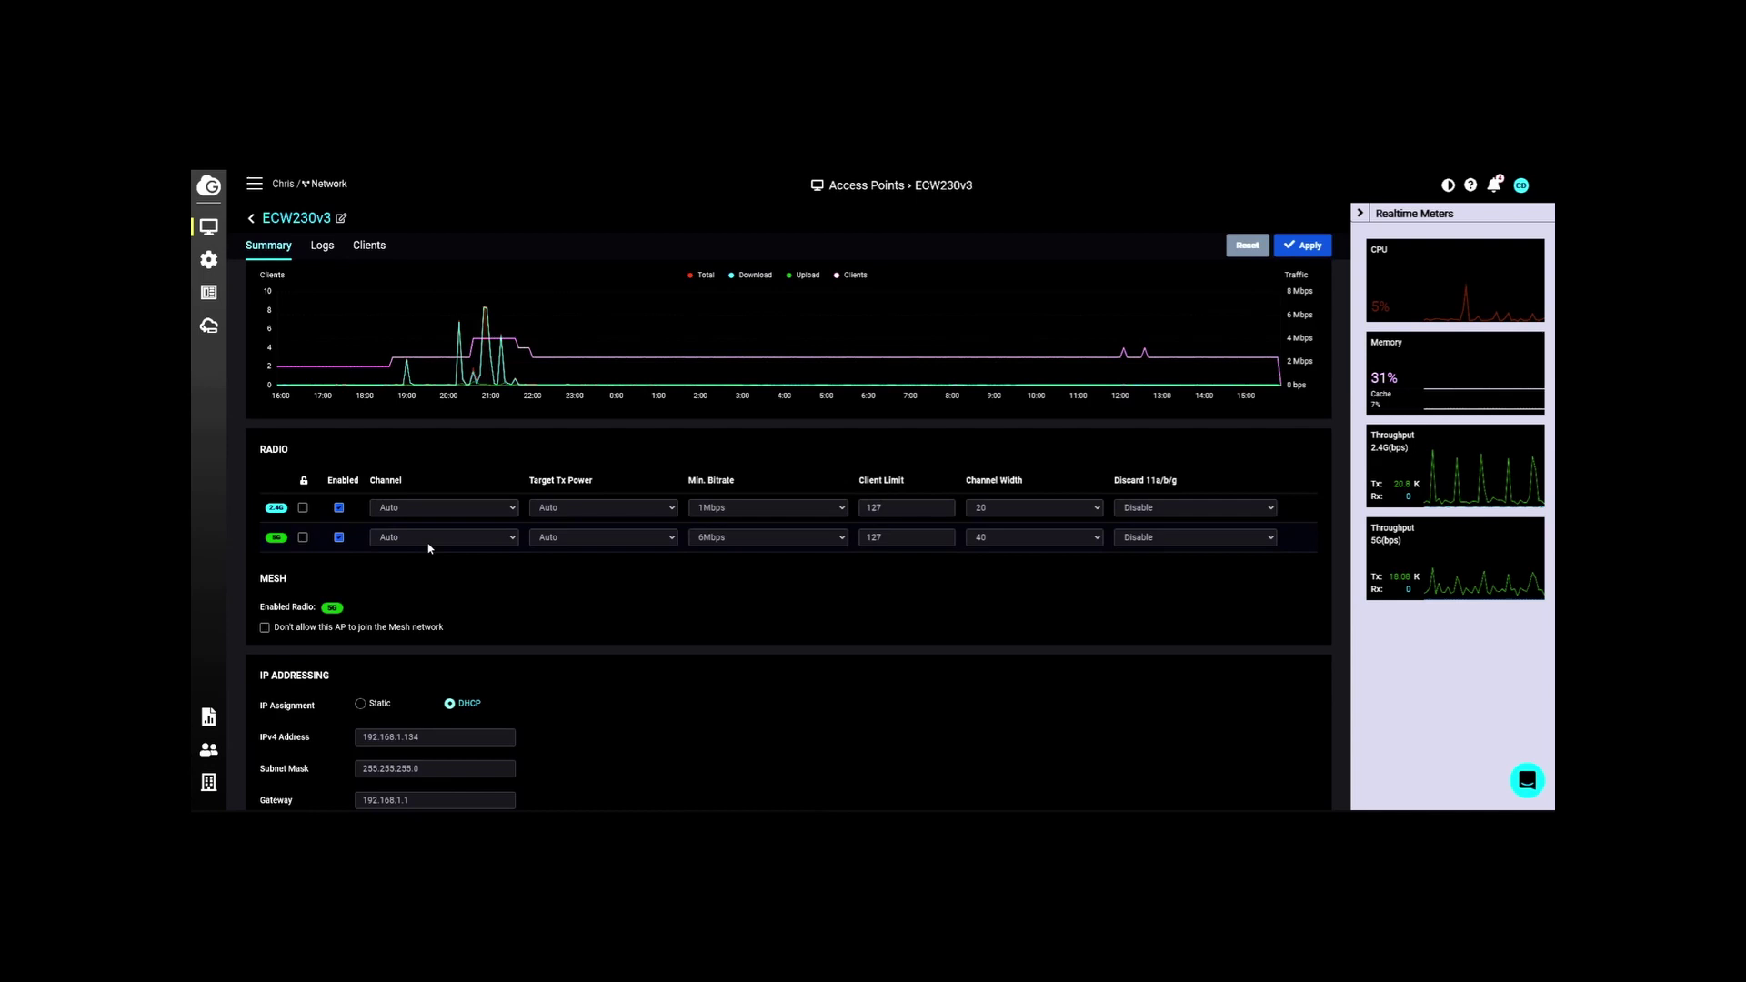
{"action": "scroll", "coordinate": [435, 592], "scroll_direction": "up", "scroll_amount": 3}
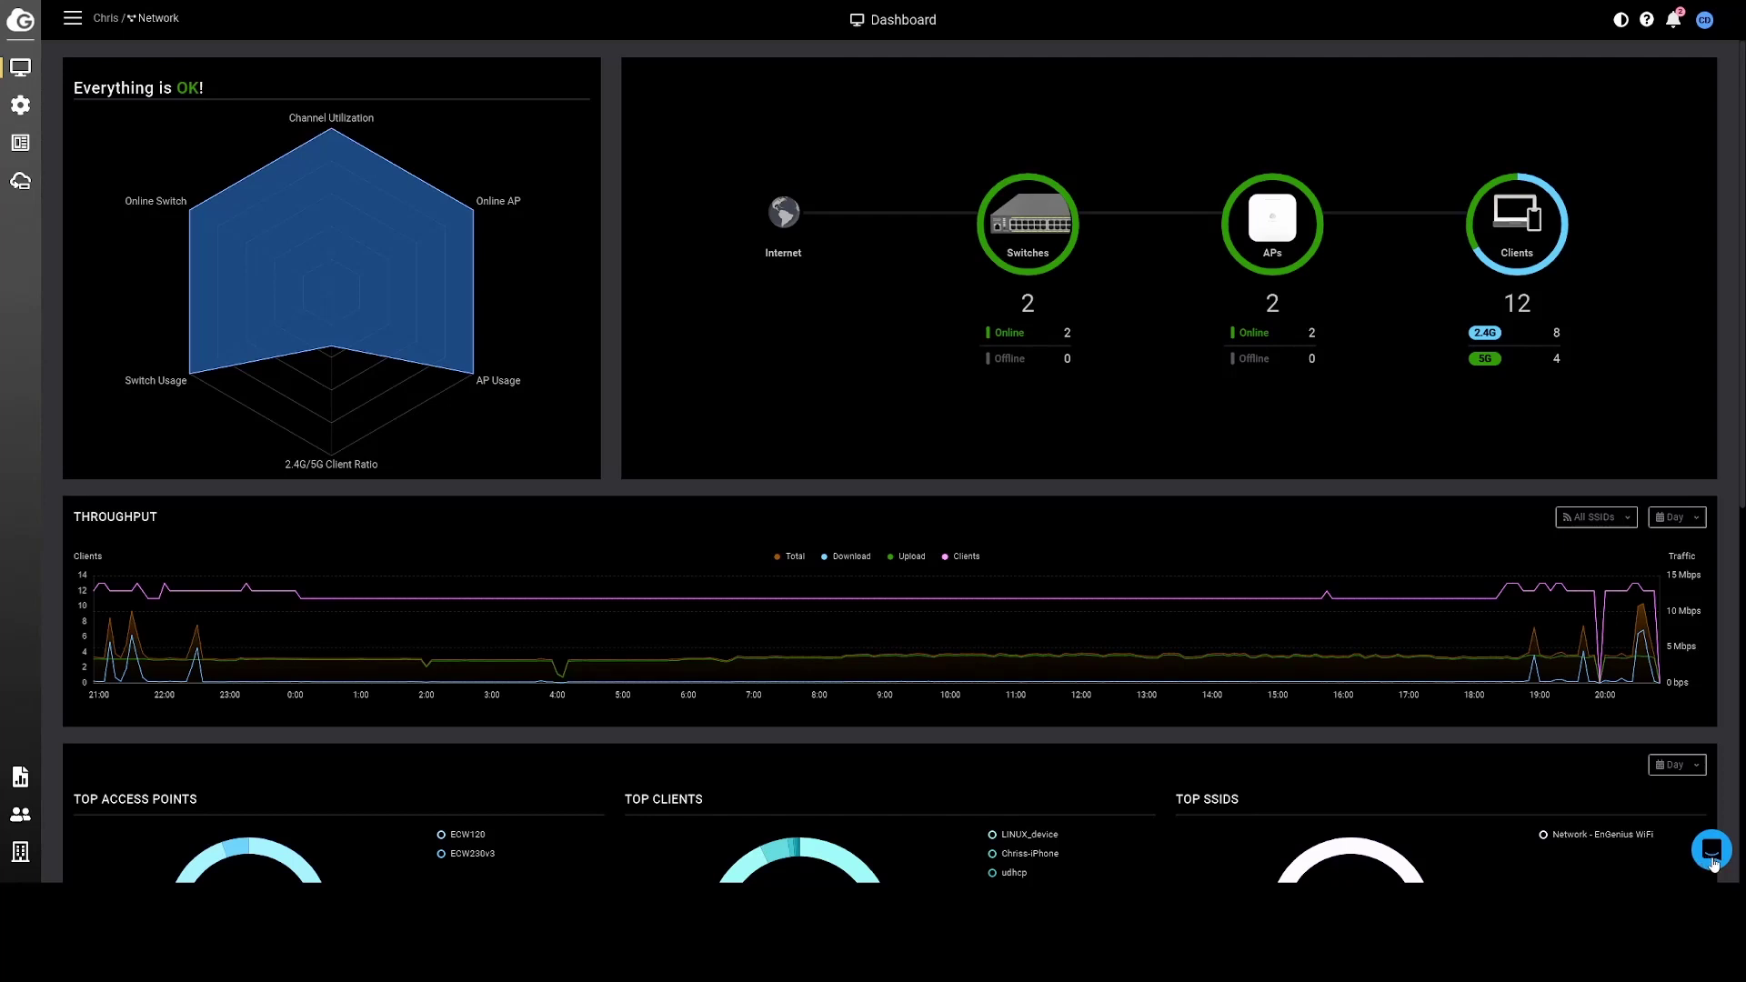
{"action": "left_click", "coordinate": [1708, 852]}
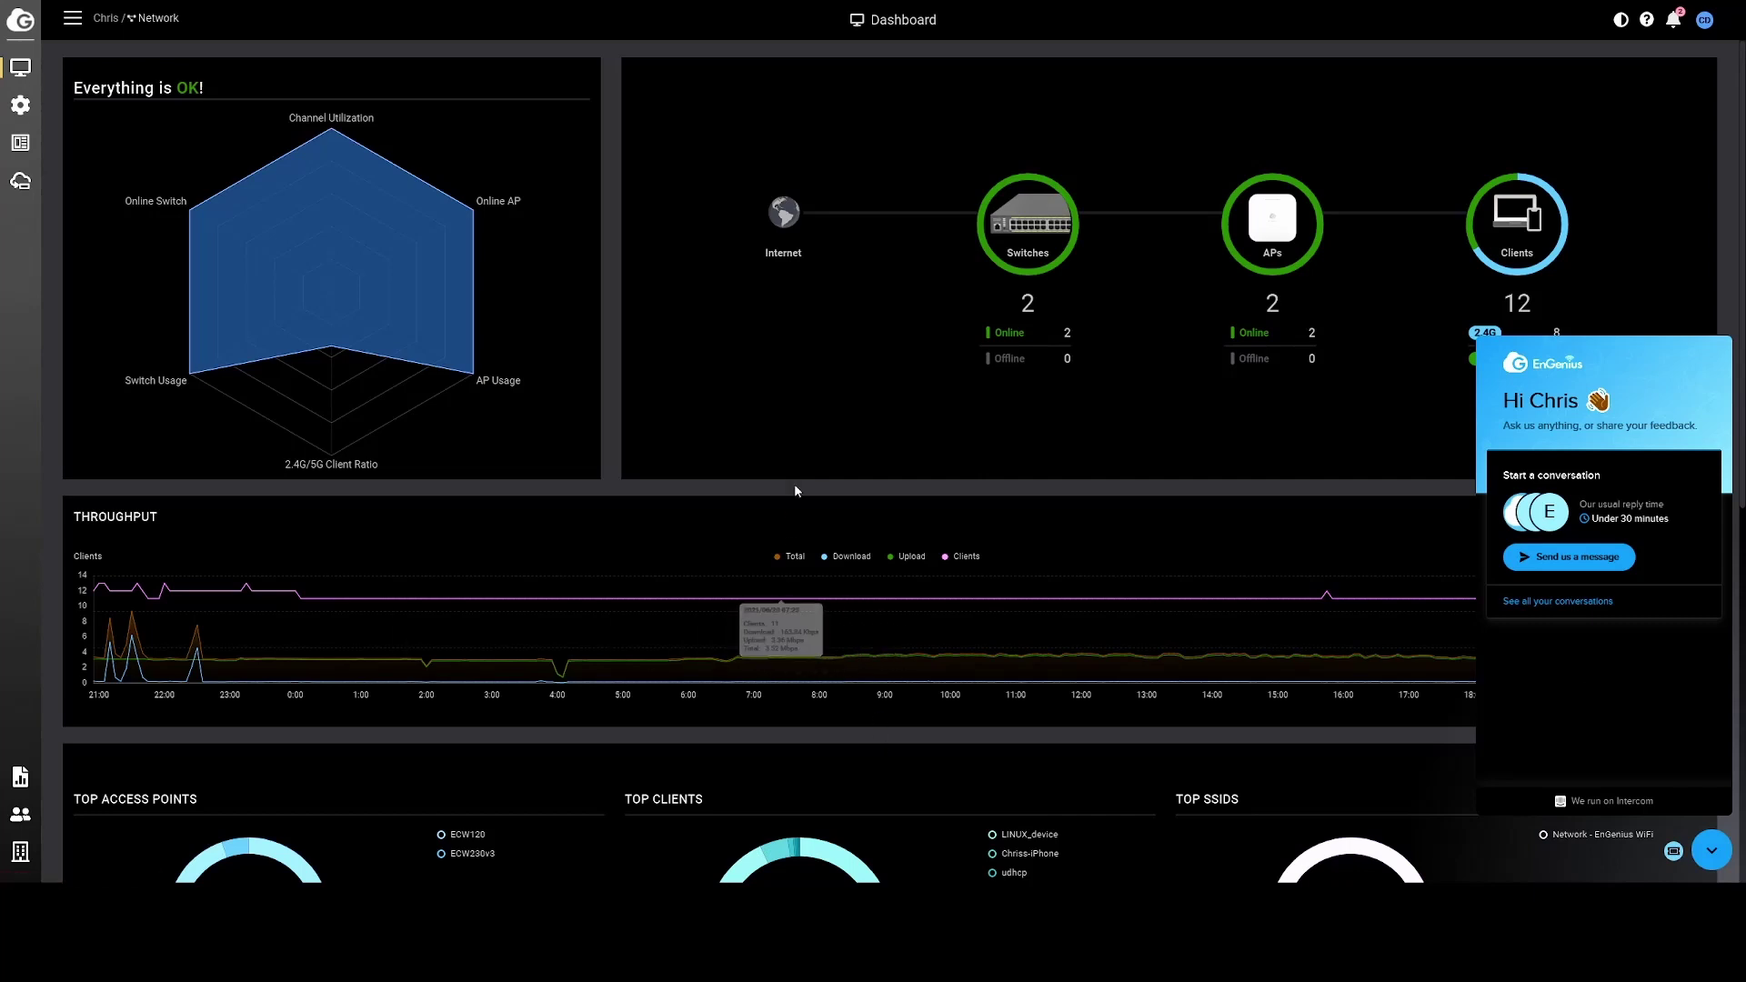
{"action": "left_click", "coordinate": [1712, 851]}
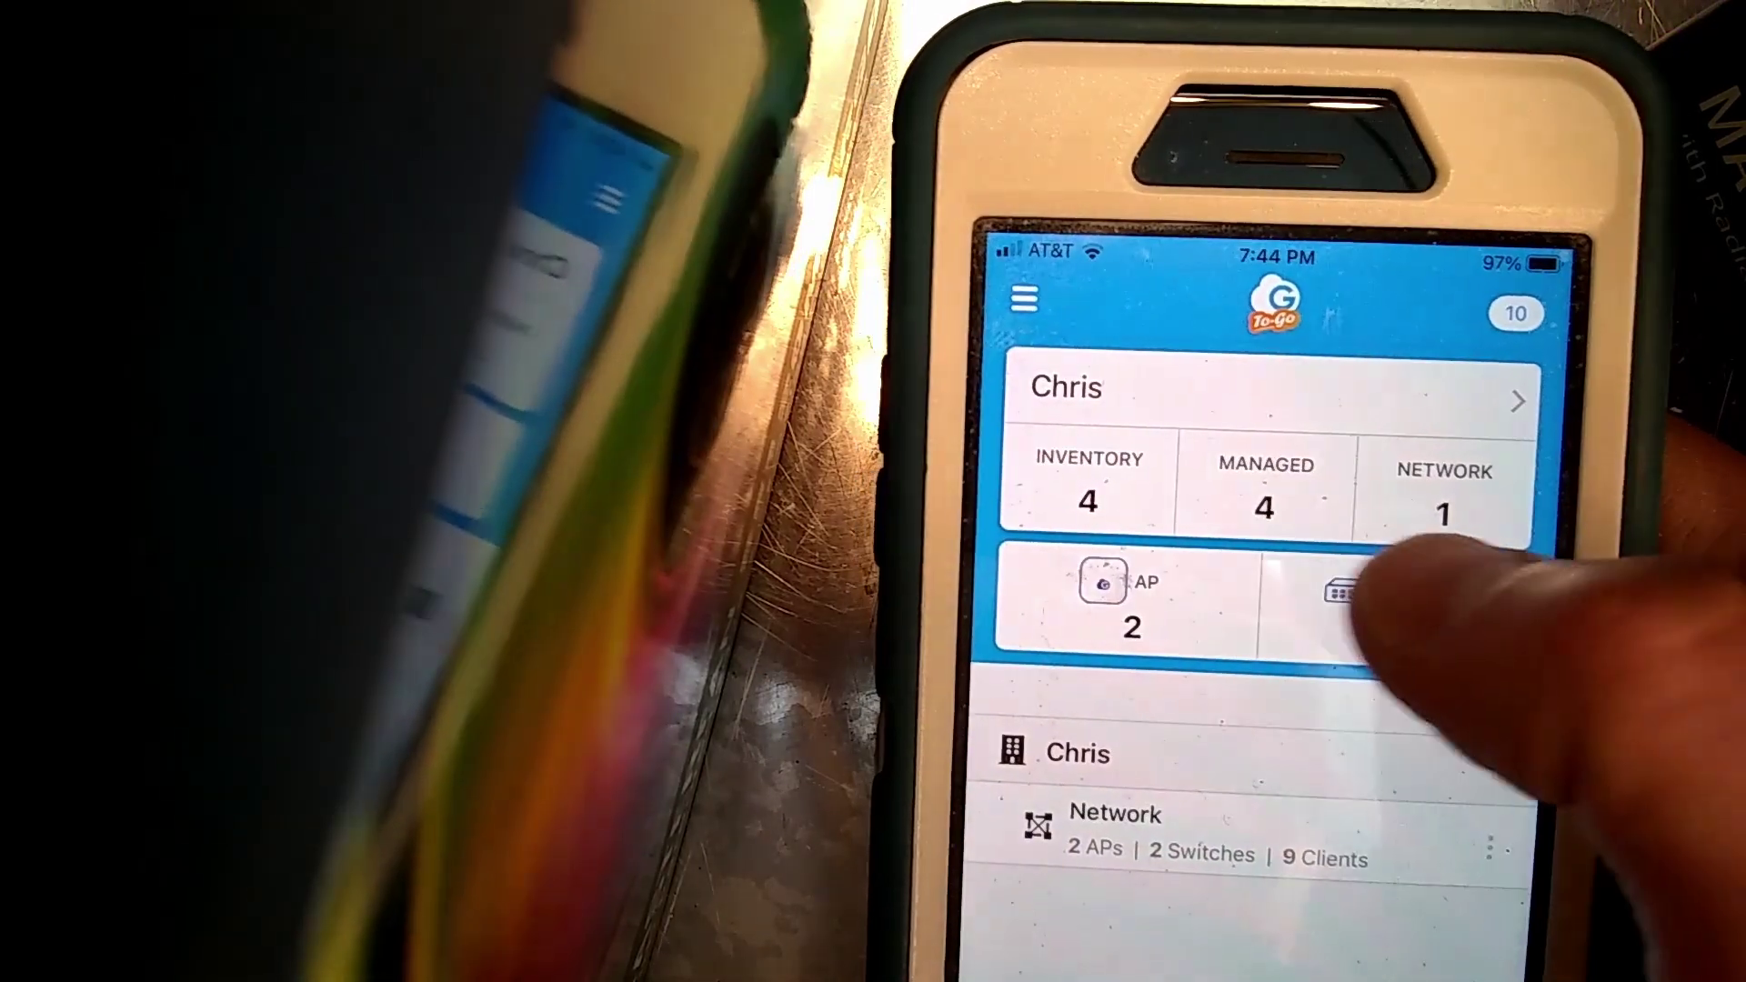
- Browse the ECS1112FP switch's details from the switch list, then return home
{"action": "left_click", "coordinate": [1392, 604]}
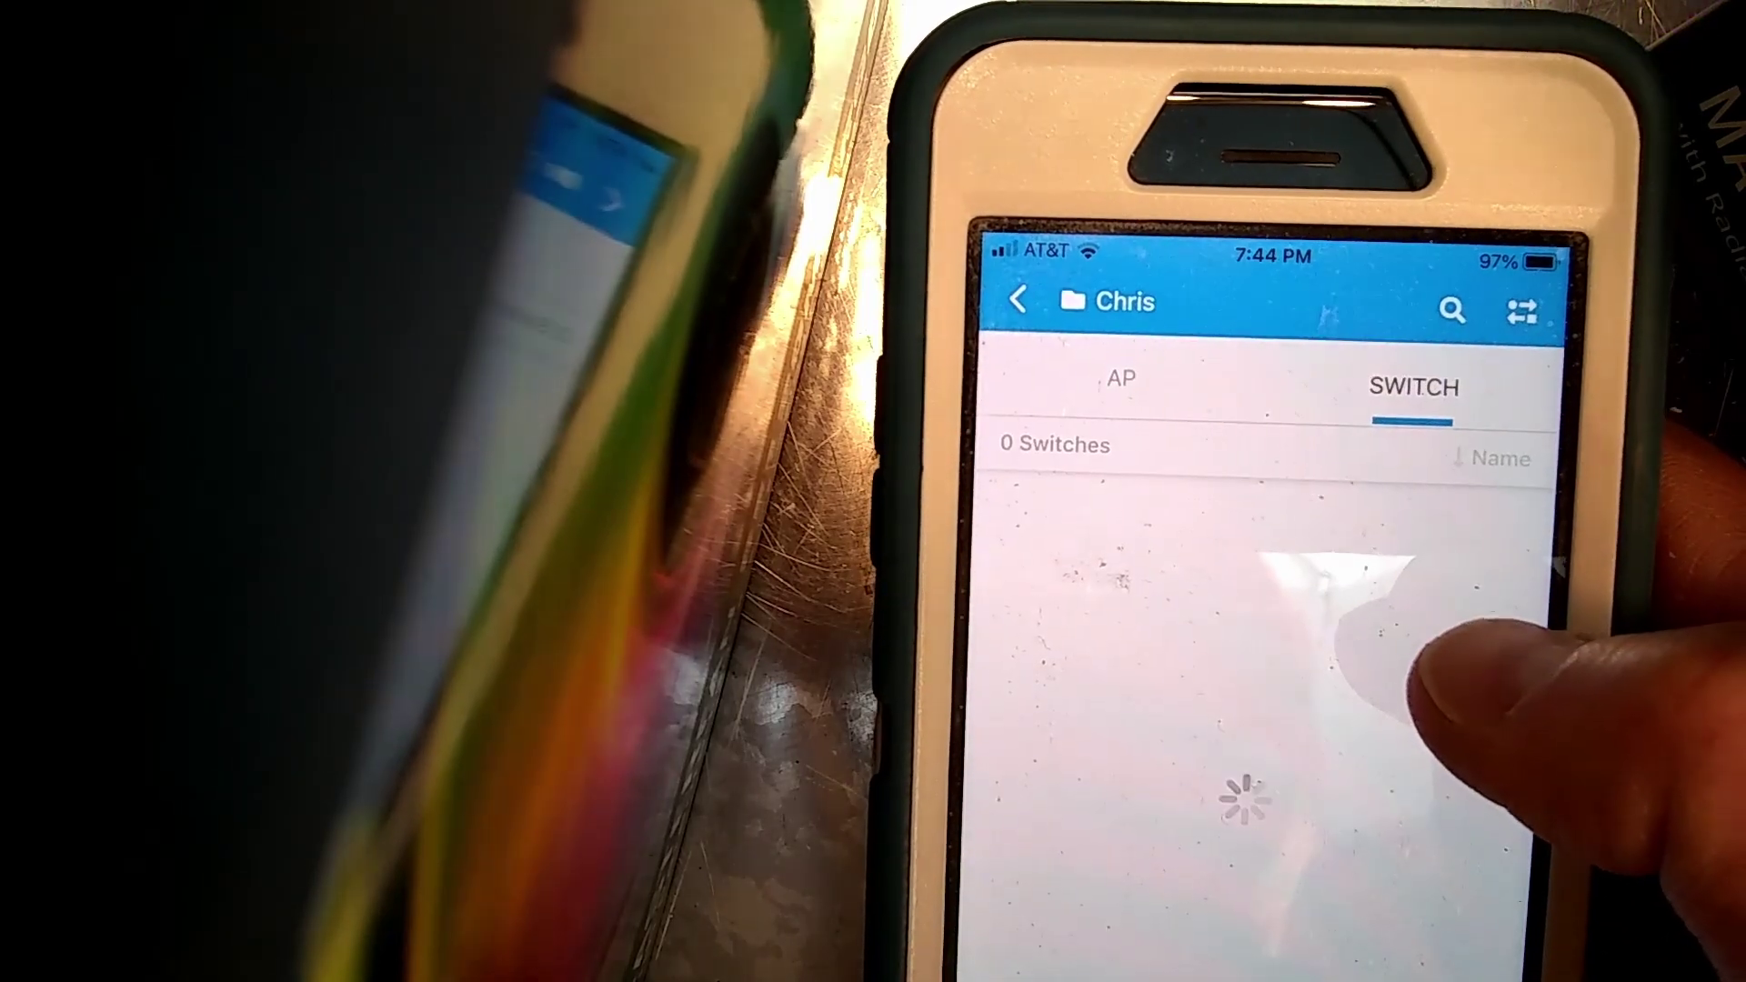
{"action": "left_click", "coordinate": [1237, 582]}
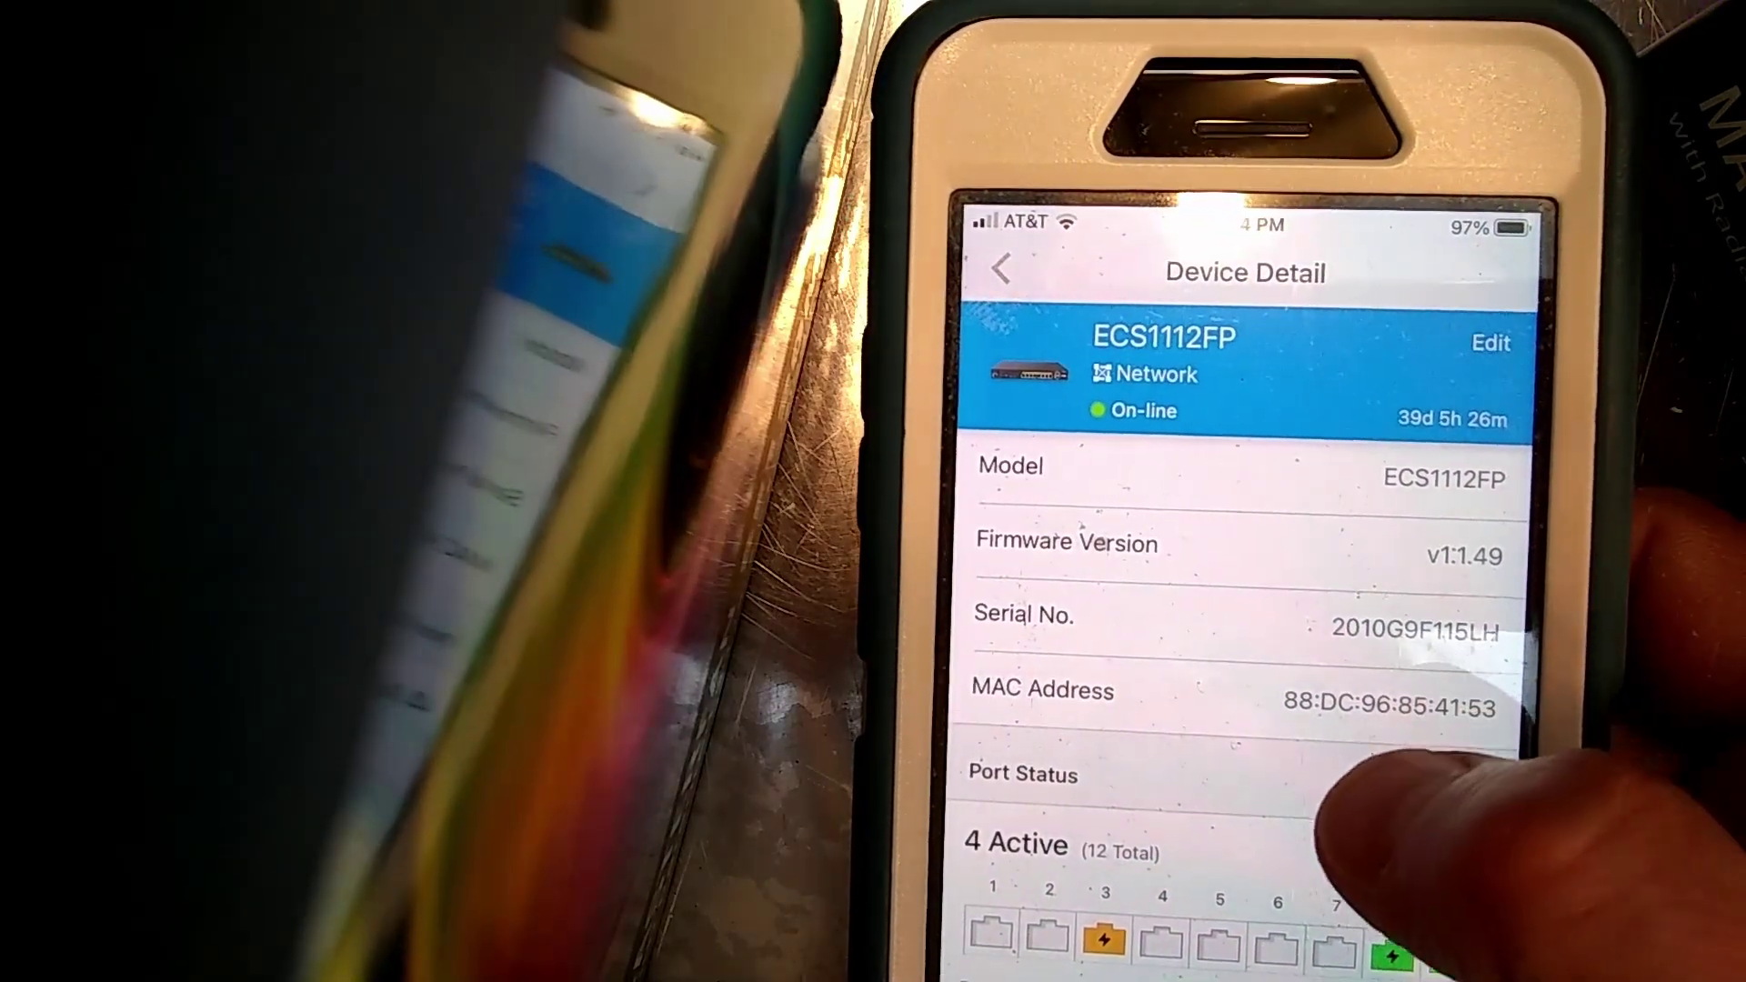
{"action": "scroll", "coordinate": [1246, 636], "scroll_direction": "down", "scroll_amount": 3}
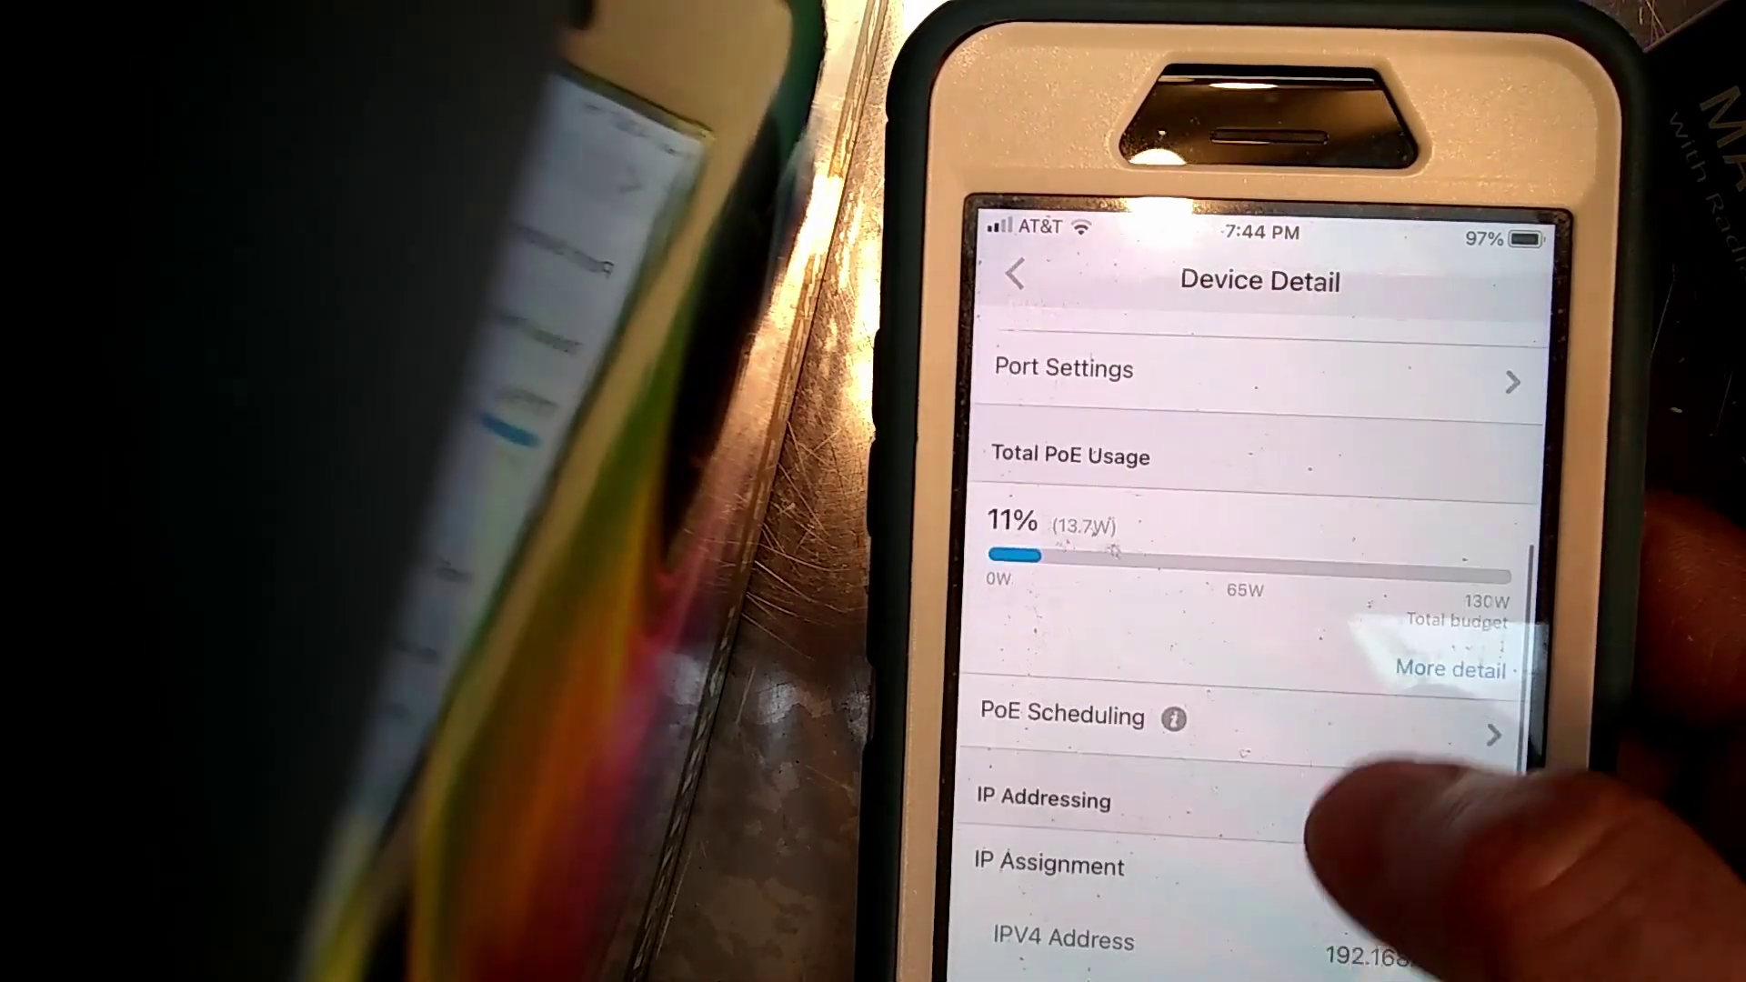
{"action": "scroll", "coordinate": [1264, 637], "scroll_direction": "down", "scroll_amount": 3}
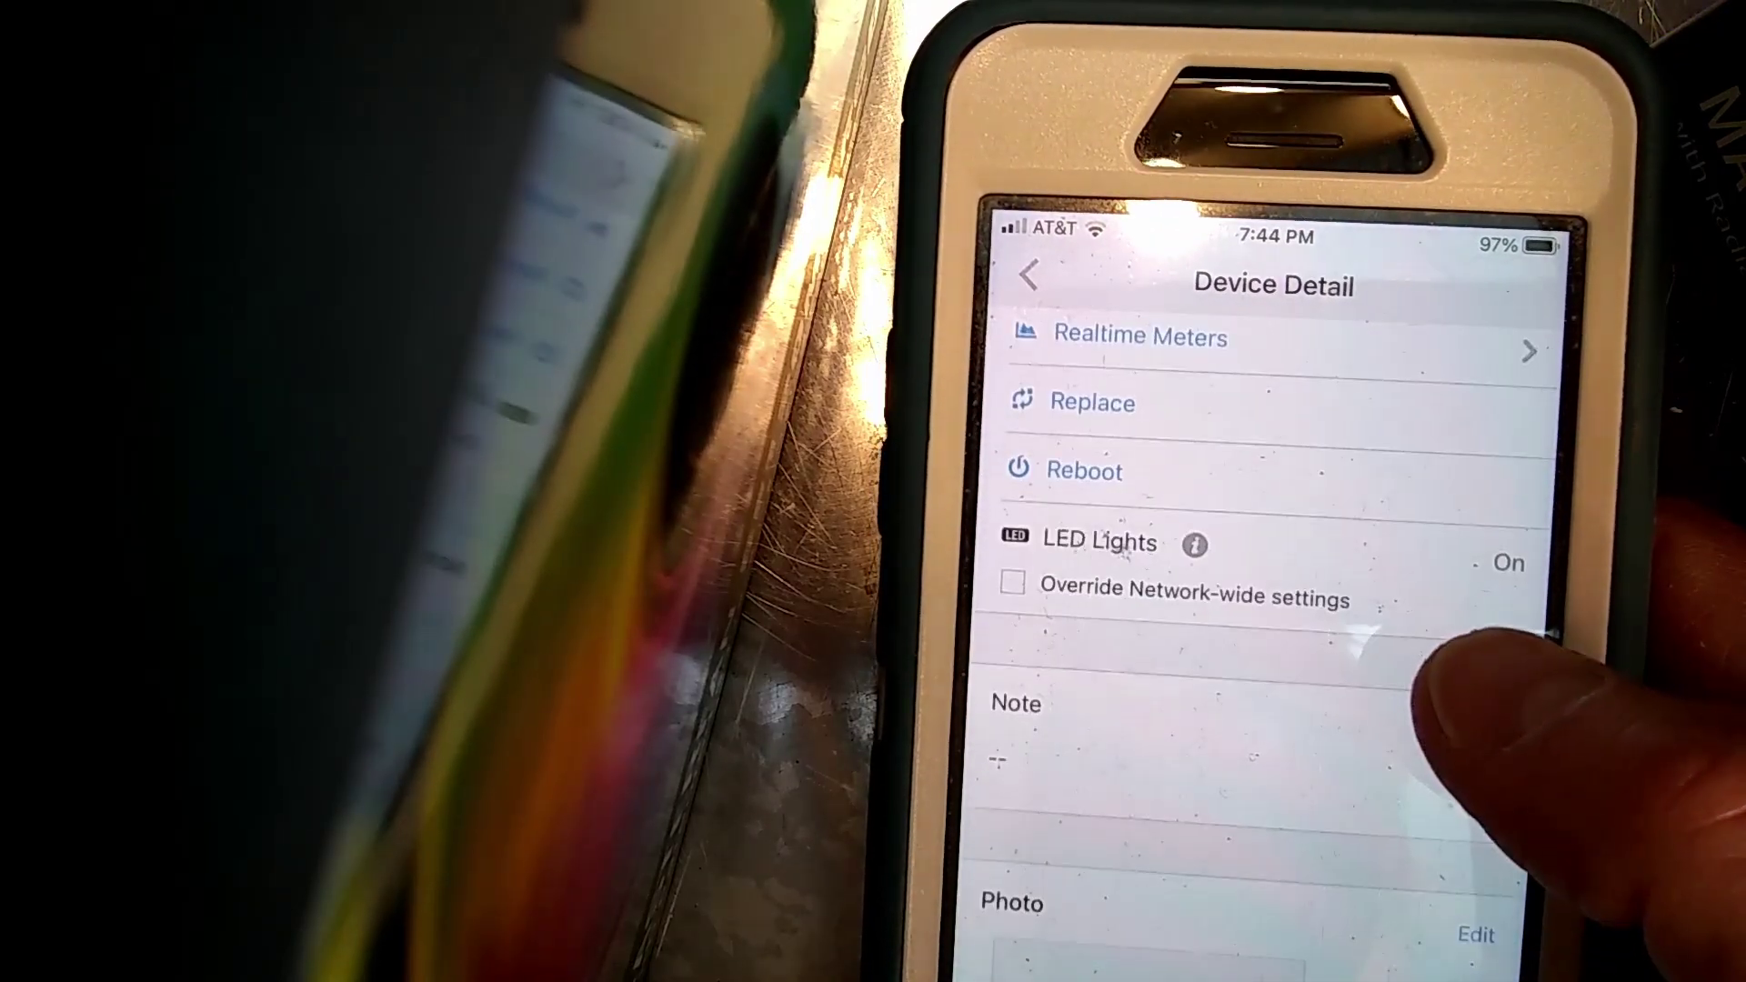
{"action": "scroll", "coordinate": [1545, 563], "scroll_direction": "down", "scroll_amount": 5}
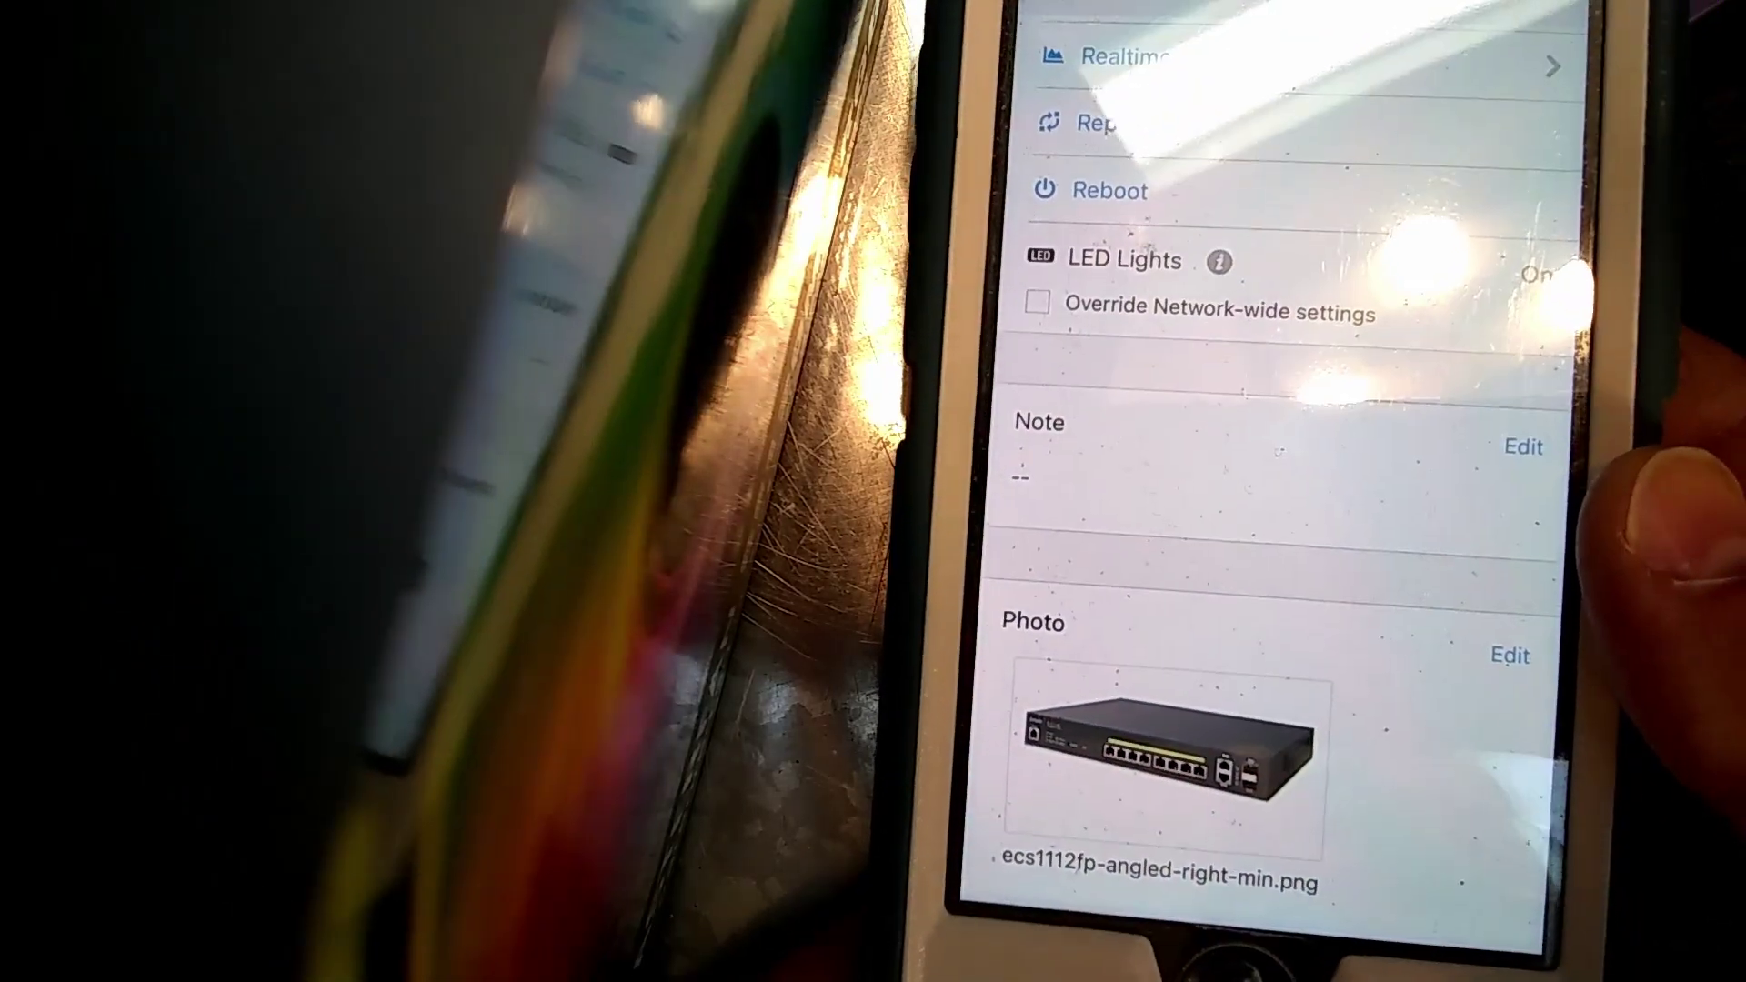
{"action": "scroll", "coordinate": [1273, 637], "scroll_direction": "up", "scroll_amount": 1}
{"action": "scroll", "coordinate": [1273, 636], "scroll_direction": "up", "scroll_amount": 5}
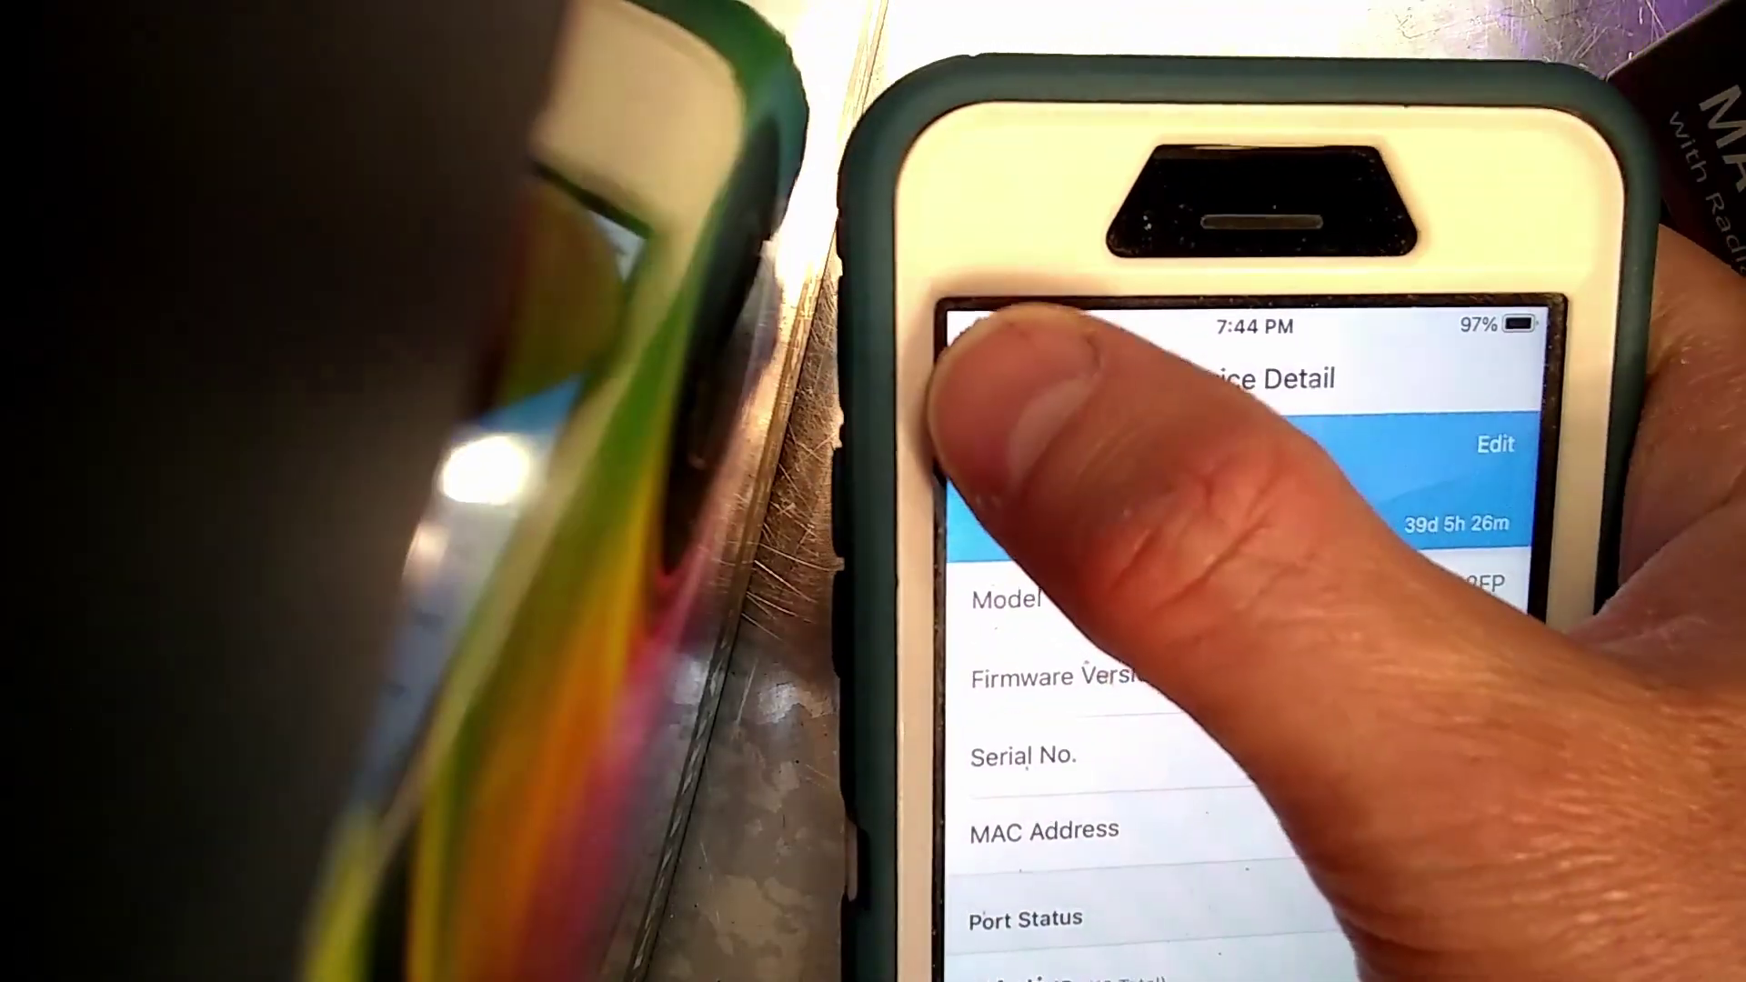
{"action": "left_click", "coordinate": [1017, 351]}
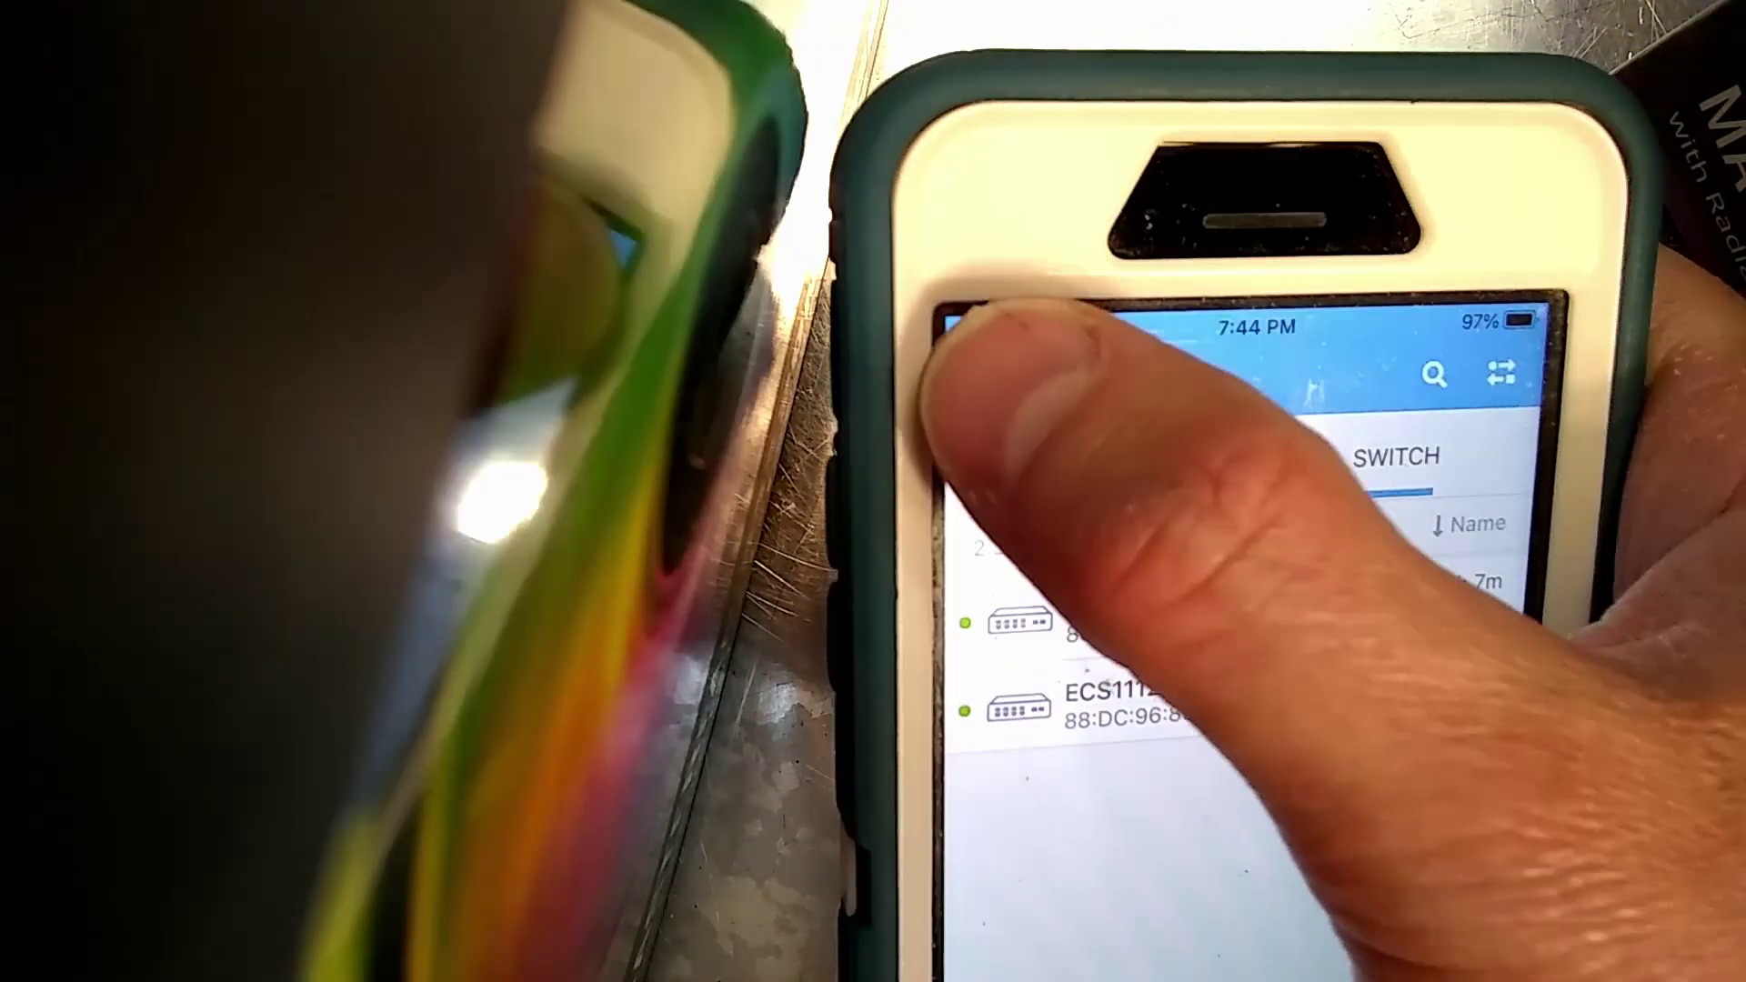
{"action": "left_click", "coordinate": [985, 373]}
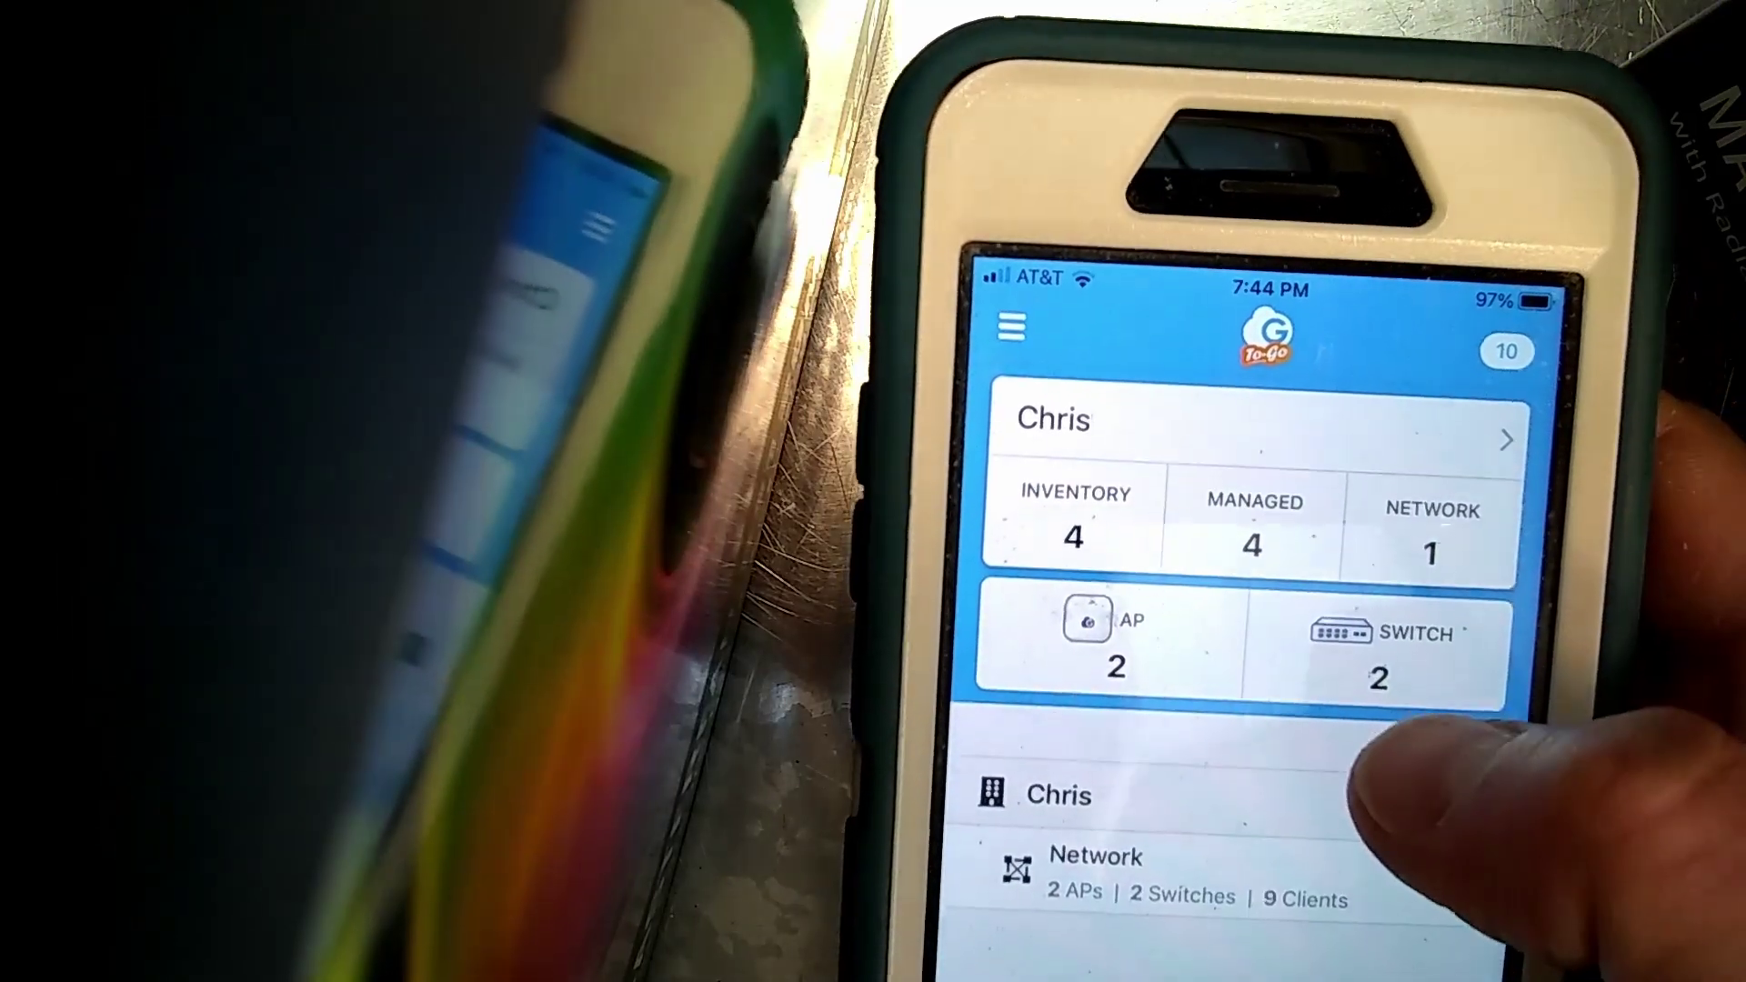
- Open the organisation overview and swipe through its radar chart carousel
{"action": "left_click", "coordinate": [1410, 409]}
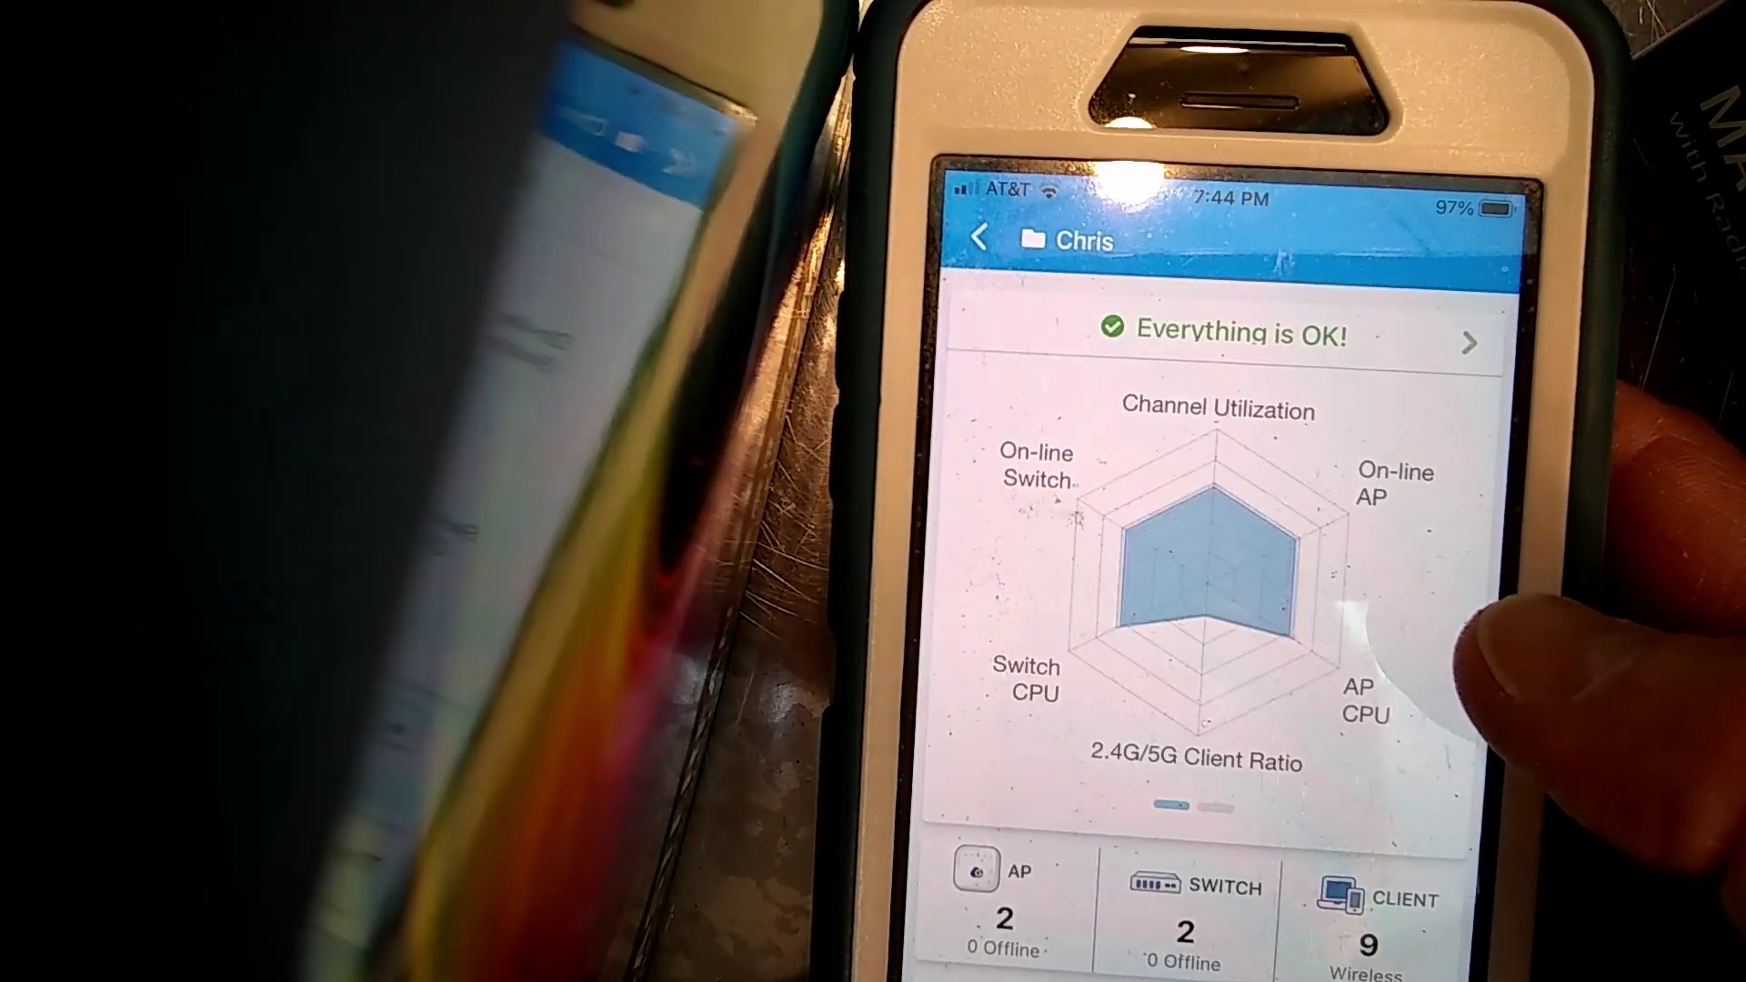
{"action": "left_click_drag", "start_coordinate": [1392, 764], "coordinate": [1255, 614]}
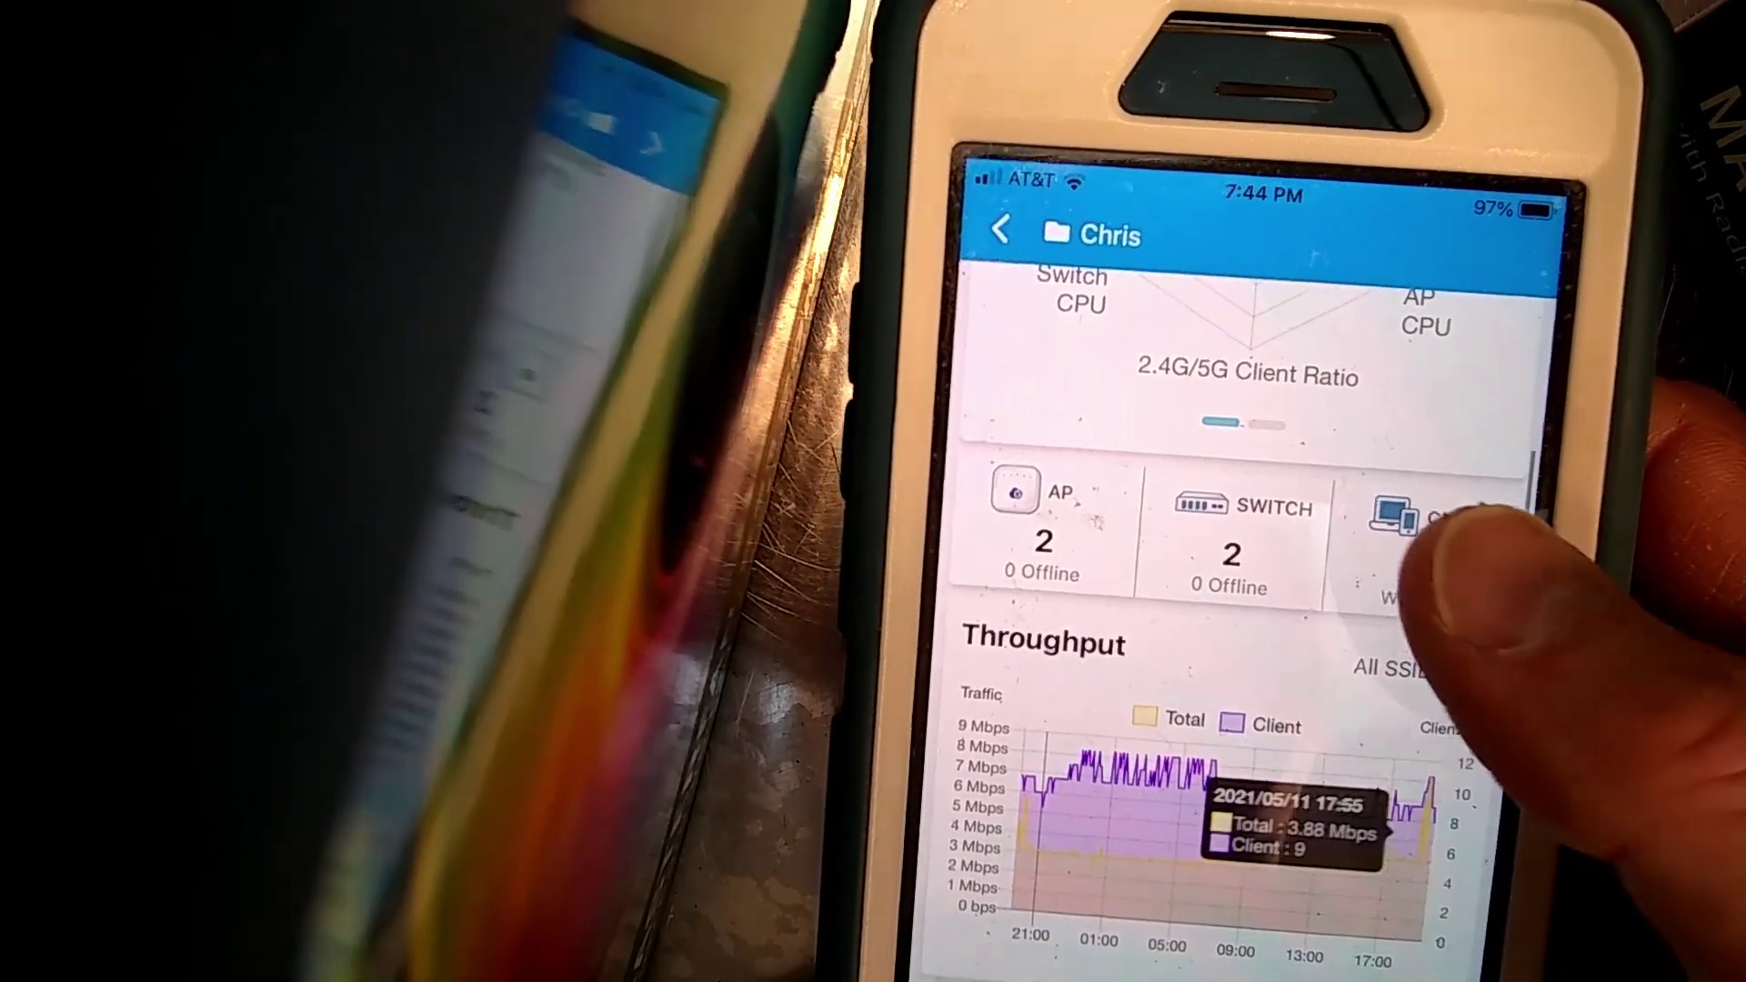
{"action": "left_click_drag", "start_coordinate": [1337, 819], "coordinate": [1537, 628]}
{"action": "left_click_drag", "start_coordinate": [1405, 723], "coordinate": [1473, 509]}
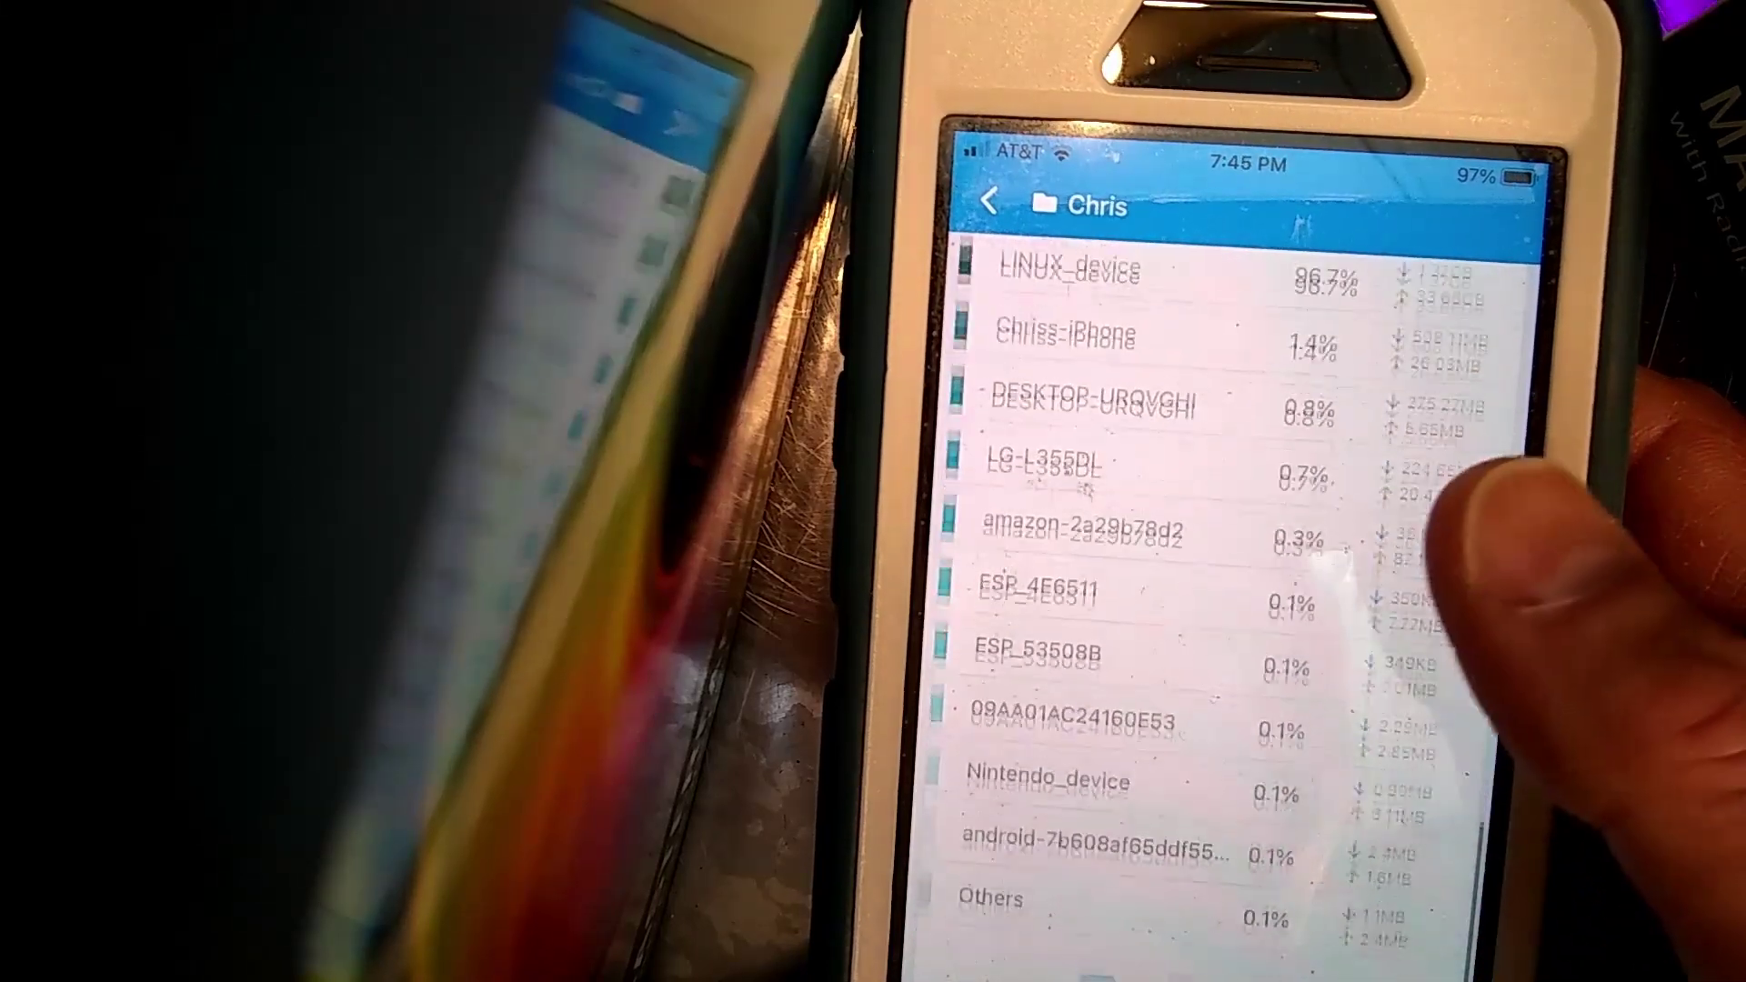
{"action": "left_click_drag", "start_coordinate": [1455, 582], "coordinate": [1383, 838]}
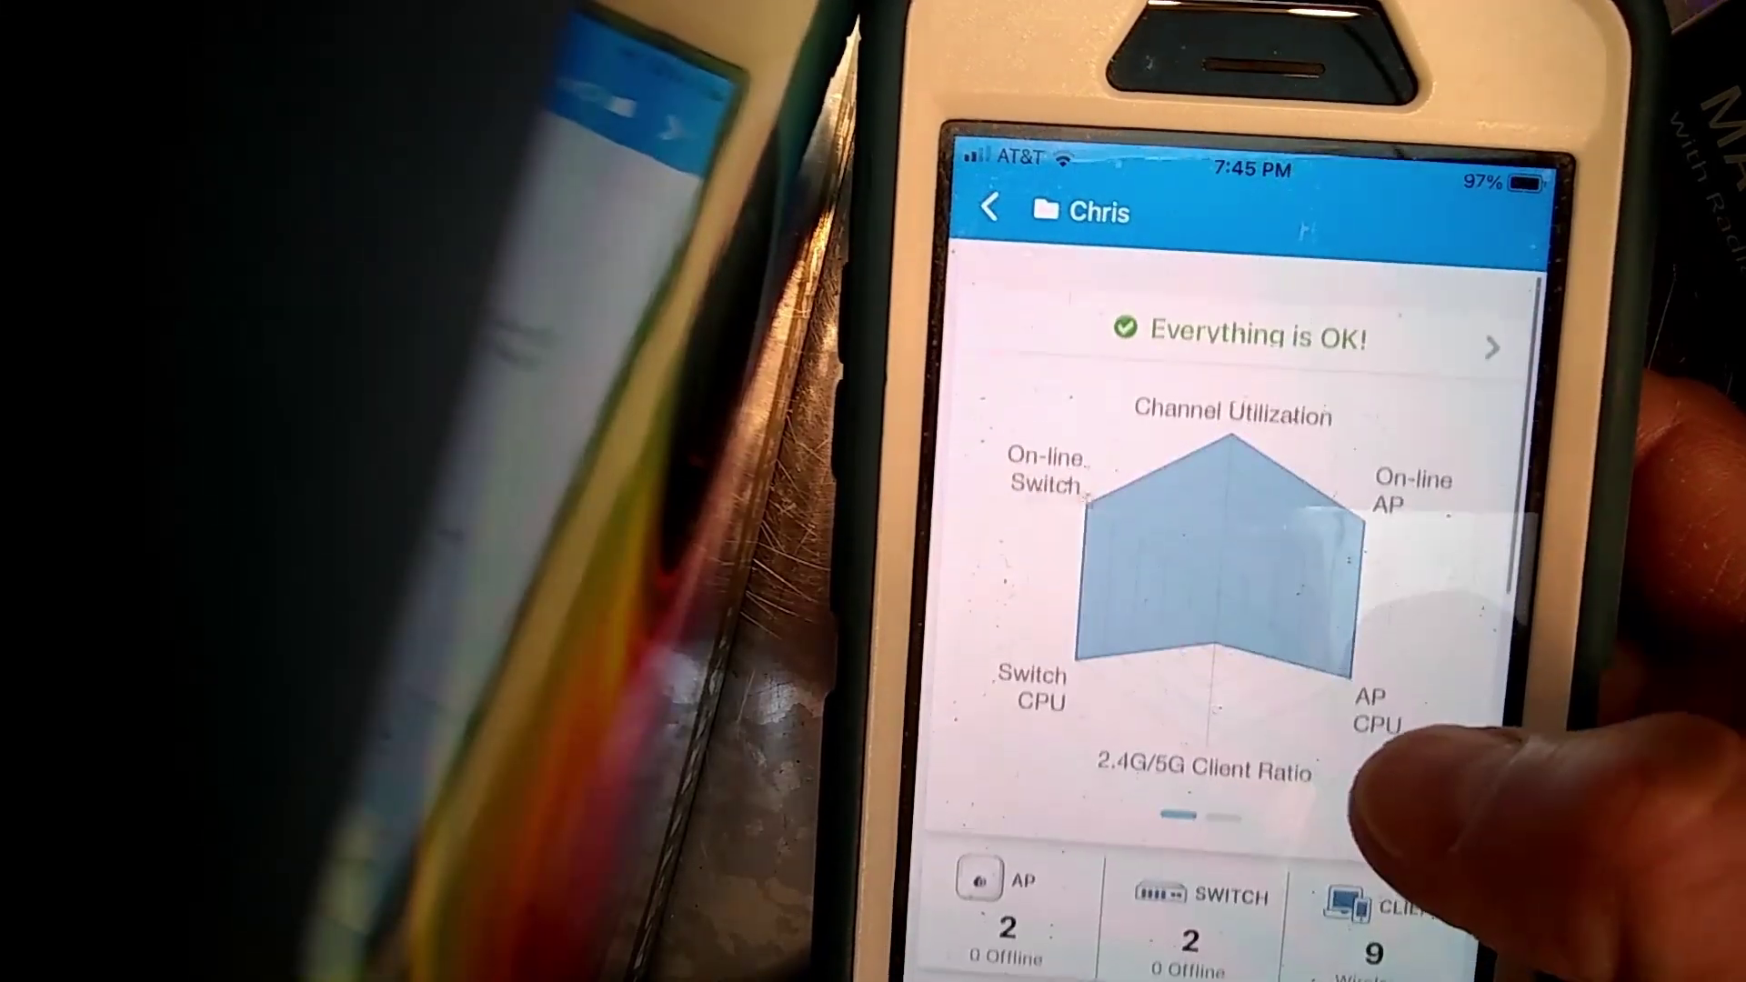